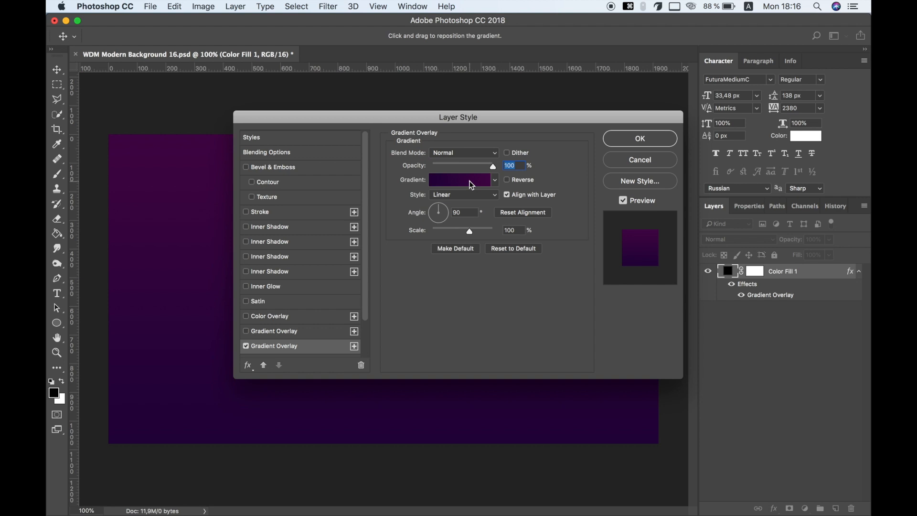
# - Recolour the gradient overlay's starting colour stop to blue #2c68c3 and set the gradient angle to 0 degrees
pyautogui.click(471, 183)
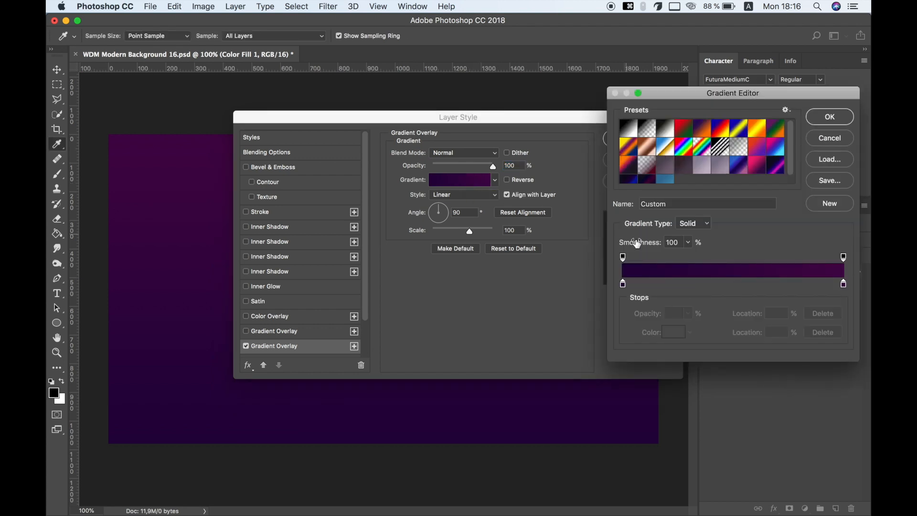
pyautogui.moveTo(649, 96)
pyautogui.mouseDown()
pyautogui.moveTo(465, 141)
pyautogui.moveTo(684, 78)
pyautogui.moveTo(527, 95)
pyautogui.moveTo(609, 90)
pyautogui.moveTo(667, 102)
pyautogui.mouseUp()
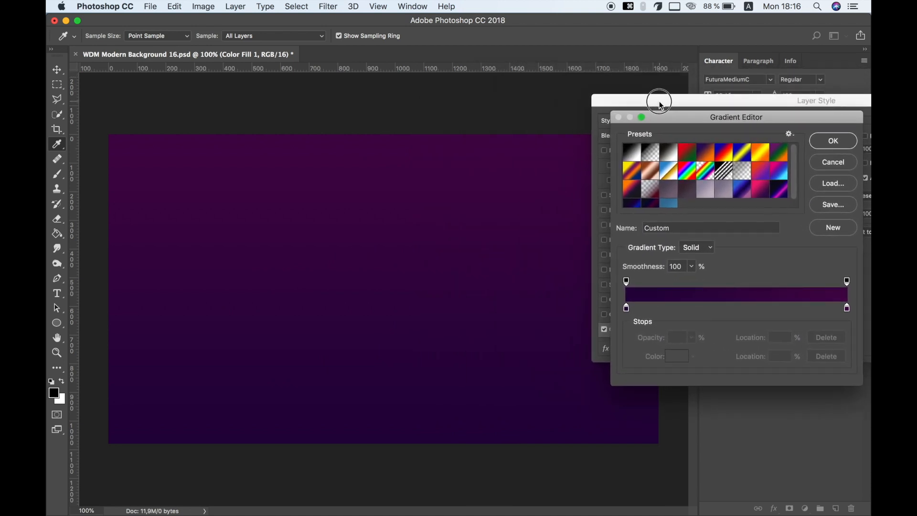
pyautogui.doubleClick(626, 308)
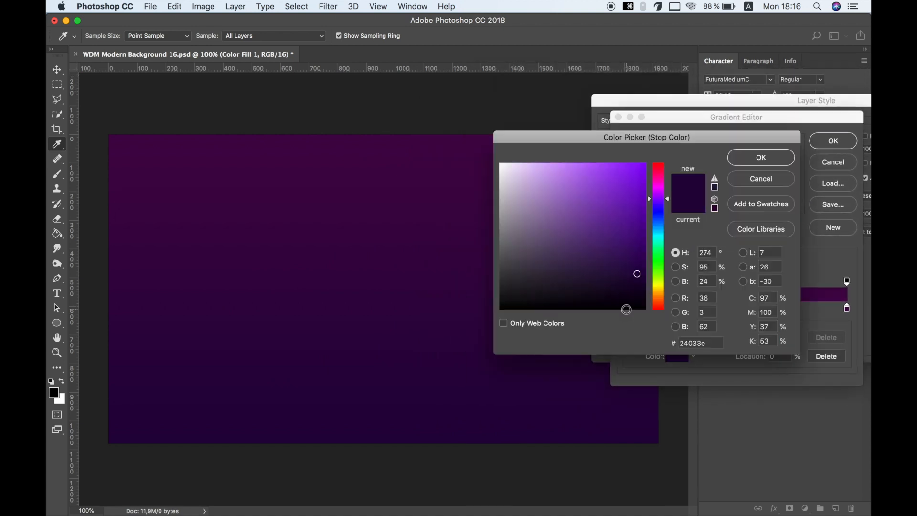
pyautogui.moveTo(660, 222); pyautogui.dragTo(612, 197)
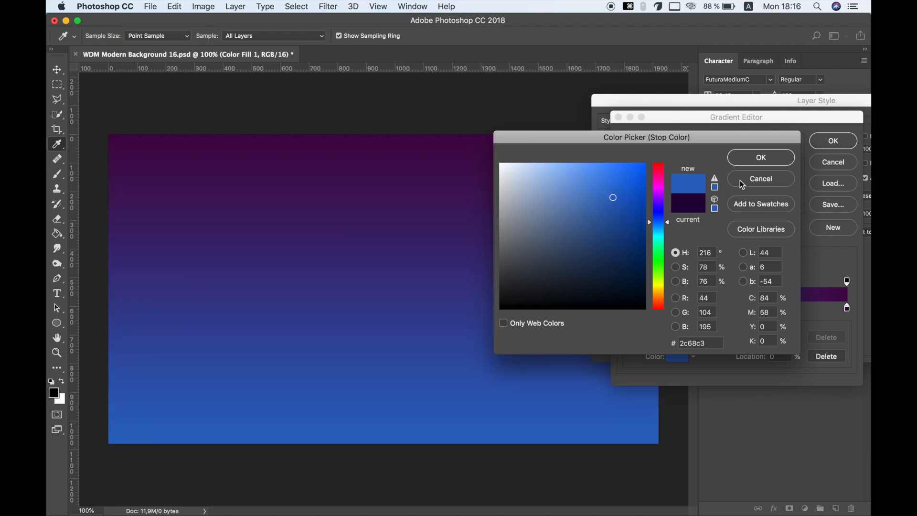
pyautogui.click(758, 162)
pyautogui.click(833, 142)
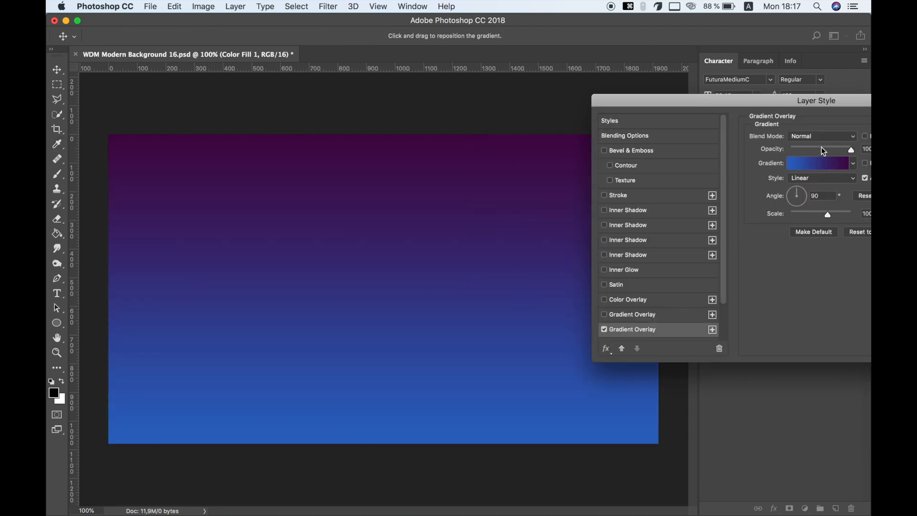
pyautogui.moveTo(797, 200); pyautogui.dragTo(788, 200)
pyautogui.write('0')
# - Add a deep blue colour stop, about #1b1bb9, at 35% of the gradient and a matching stop at 66%
pyautogui.click(816, 168)
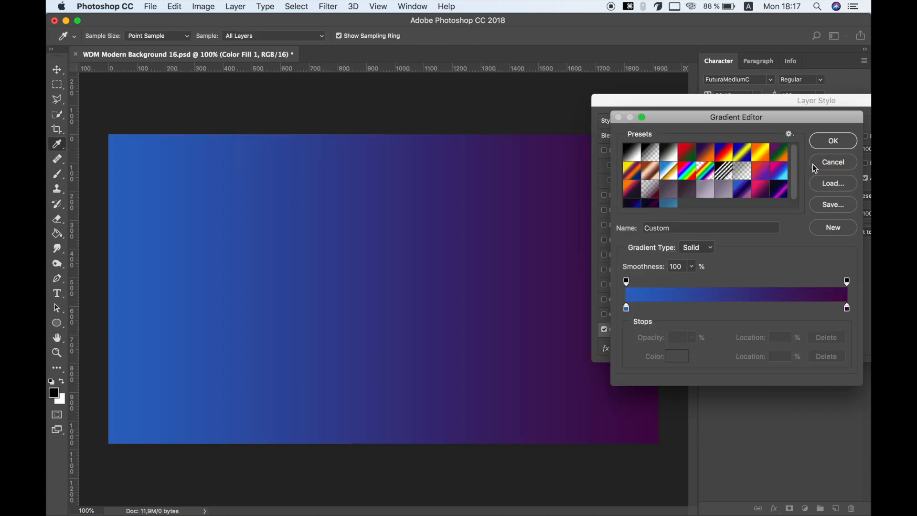
pyautogui.moveTo(711, 312); pyautogui.dragTo(717, 314)
pyautogui.doubleClick(715, 311)
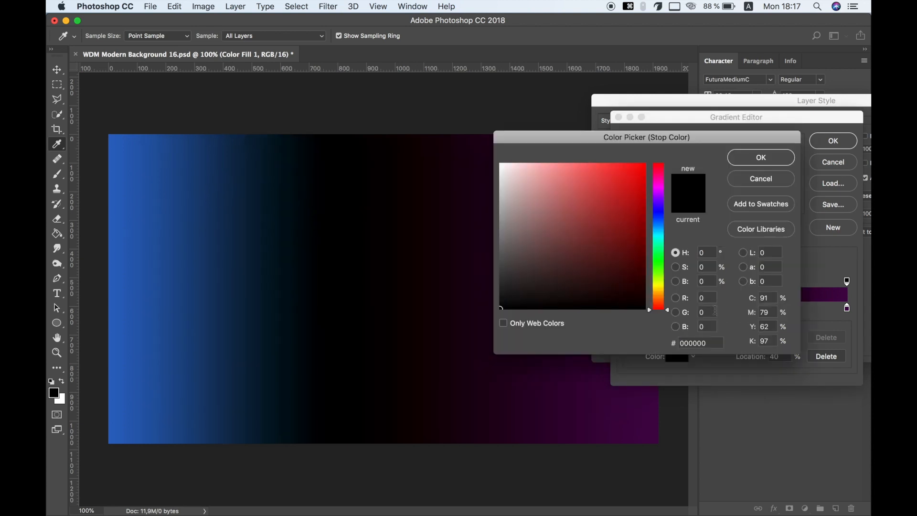
pyautogui.click(659, 212)
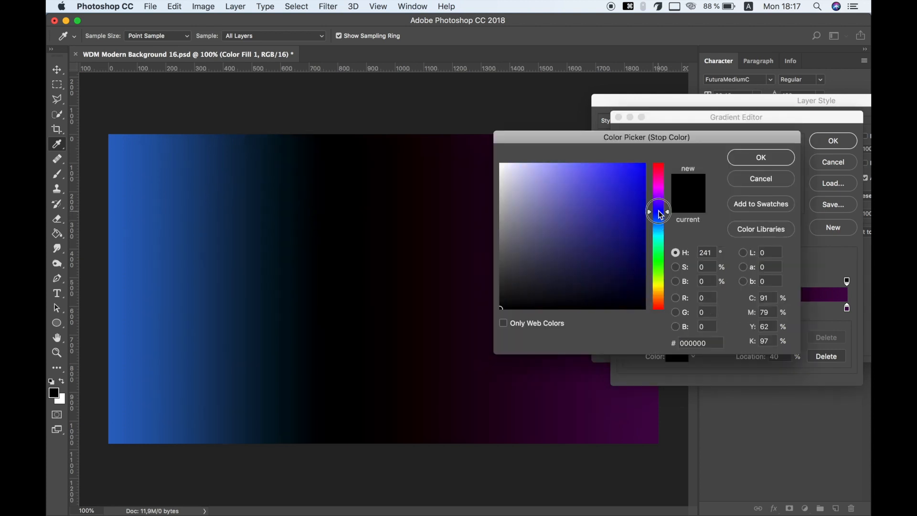
pyautogui.click(624, 202)
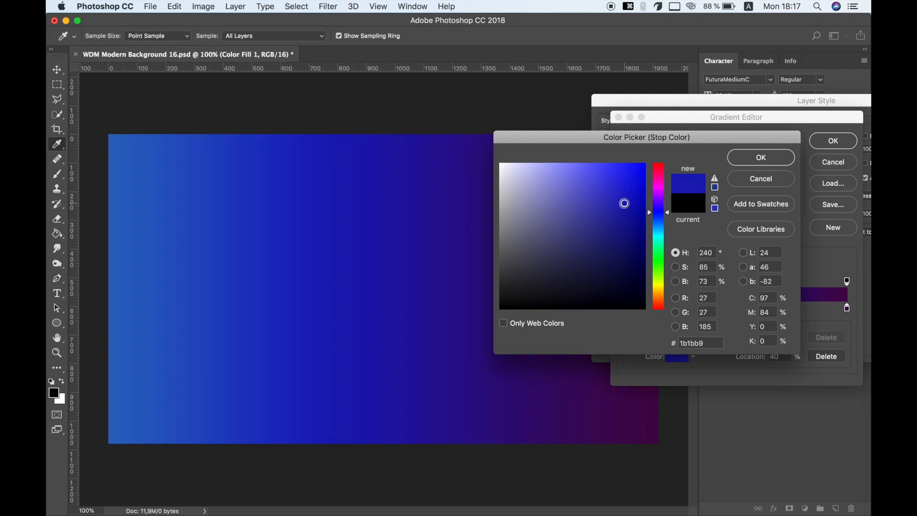
pyautogui.click(625, 204)
pyautogui.moveTo(624, 204); pyautogui.dragTo(623, 204)
pyautogui.click(771, 162)
pyautogui.moveTo(720, 311)
pyautogui.mouseDown()
pyautogui.moveTo(711, 311)
pyautogui.moveTo(774, 312)
pyautogui.moveTo(703, 310)
pyautogui.mouseUp()
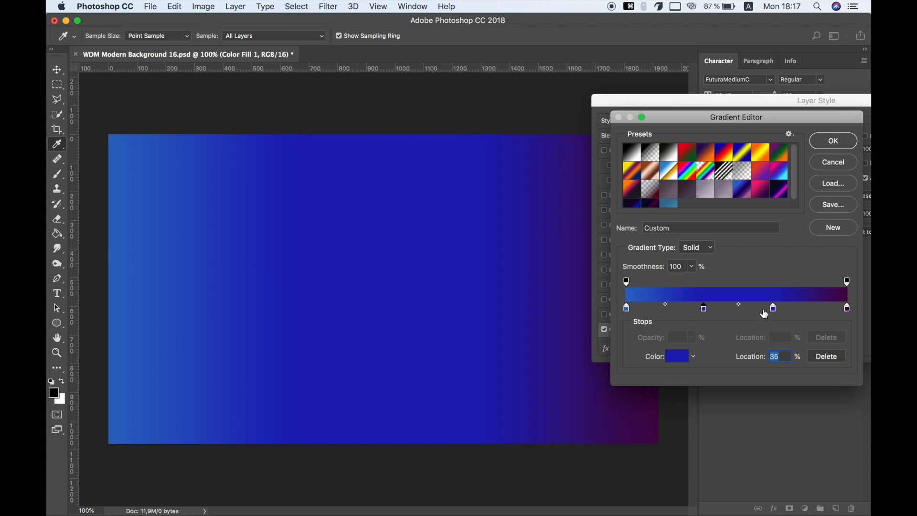
# - Recolour the gradient's 66% stop to purple
pyautogui.doubleClick(774, 309)
pyautogui.moveTo(662, 213)
pyautogui.mouseDown()
pyautogui.moveTo(659, 200)
pyautogui.moveTo(610, 224)
pyautogui.mouseUp()
pyautogui.click(744, 159)
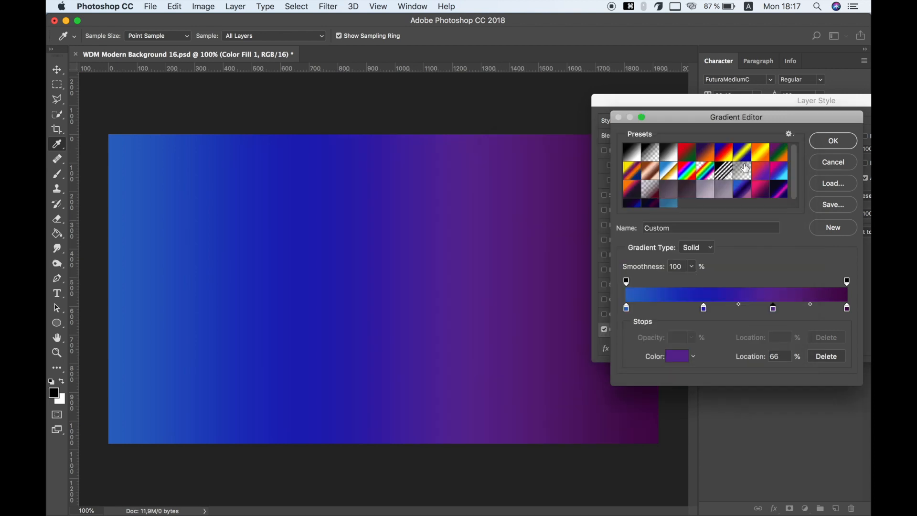
# - Recolour the gradient's end stop to dusty orange #b57d70 and apply the gradient overlay to the fill layer
pyautogui.doubleClick(848, 310)
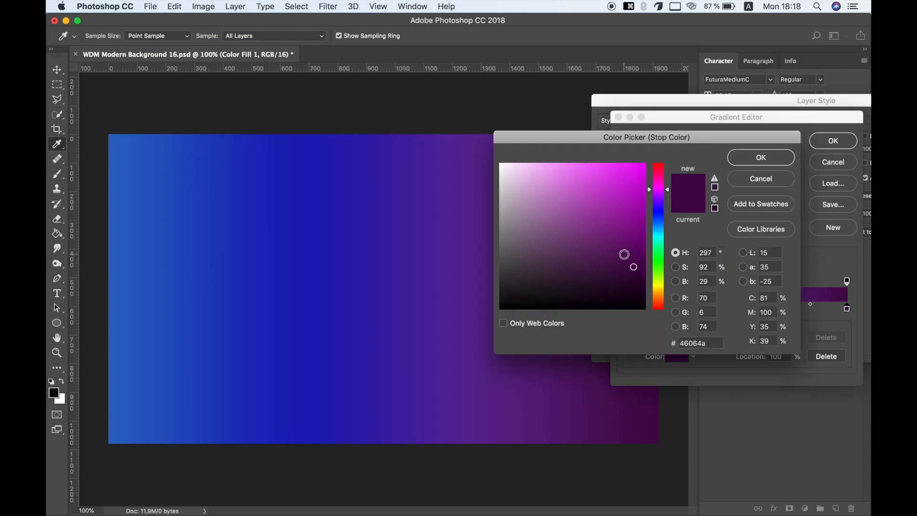
pyautogui.click(663, 305)
pyautogui.moveTo(664, 307); pyautogui.dragTo(664, 308)
pyautogui.moveTo(552, 193); pyautogui.dragTo(556, 205)
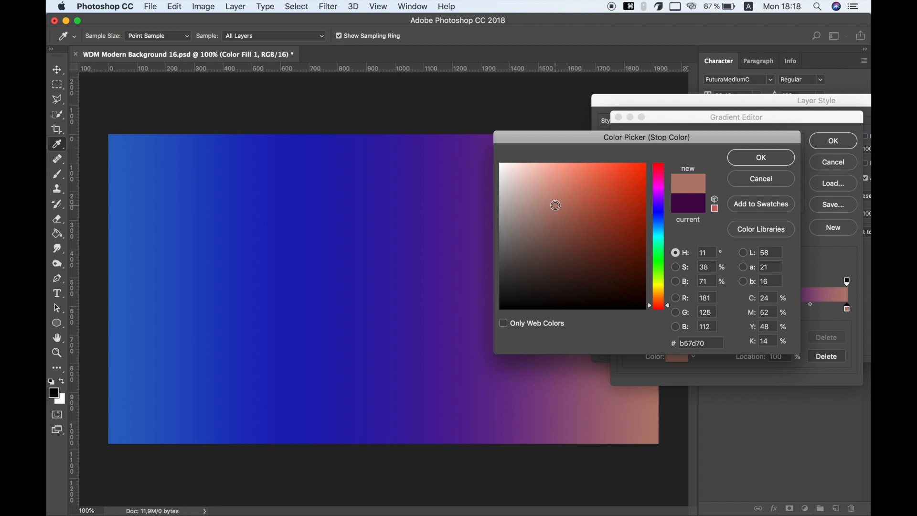
pyautogui.click(745, 161)
pyautogui.click(829, 142)
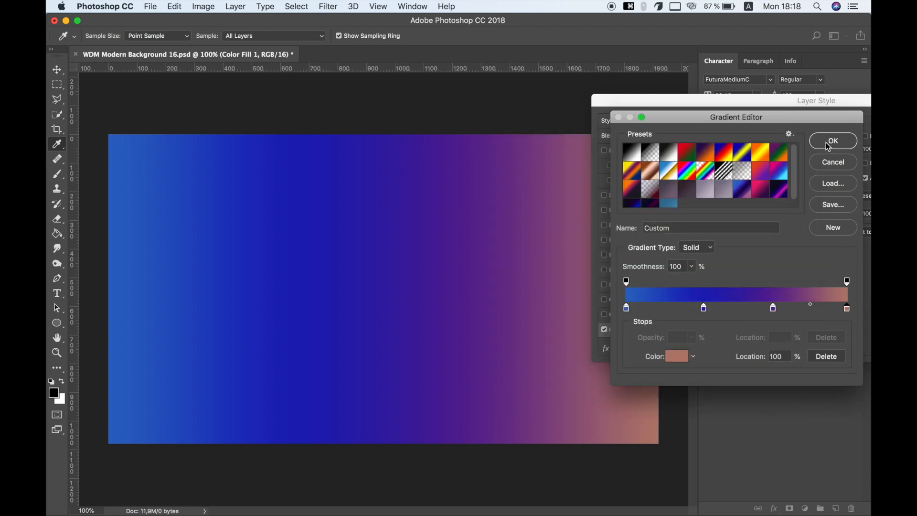
pyautogui.moveTo(825, 101); pyautogui.dragTo(595, 110)
pyautogui.click(761, 130)
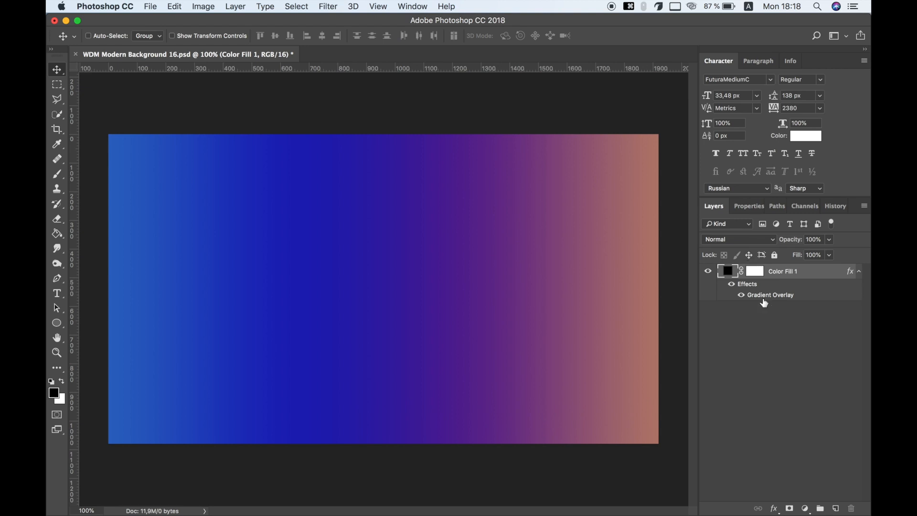
# - Rotate the gradient overlay's angle so the colours run diagonally from blue at the canvas's upper-left corner to orange at the lower-right
pyautogui.doubleClick(772, 296)
pyautogui.click(577, 213)
pyautogui.click(768, 140)
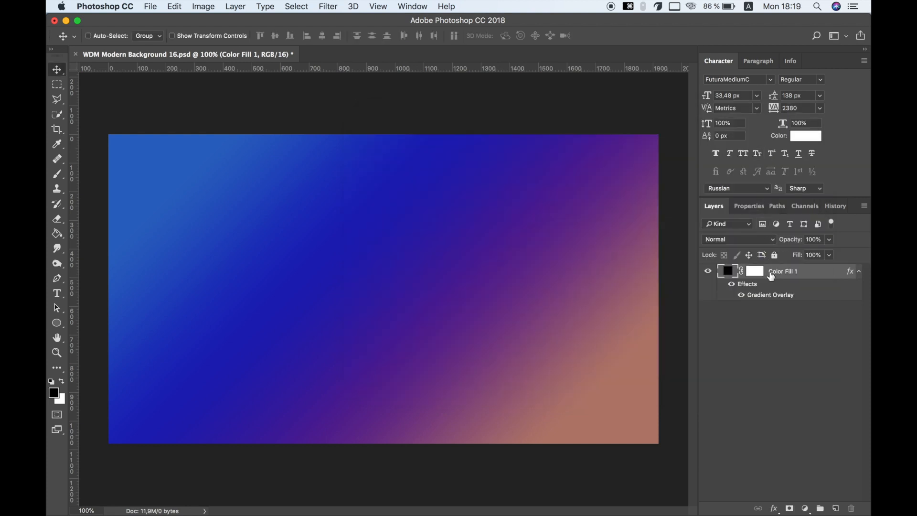
# - Draw a black circle about 311 px in diameter near the canvas centre above the fill, and shift it slightly lower
pyautogui.click(836, 509)
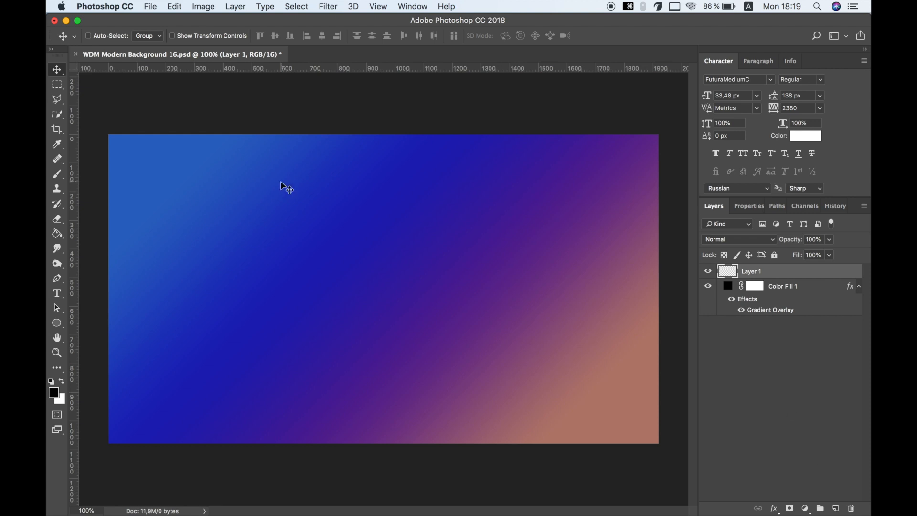
pyautogui.click(64, 323)
pyautogui.moveTo(336, 224); pyautogui.dragTo(435, 313)
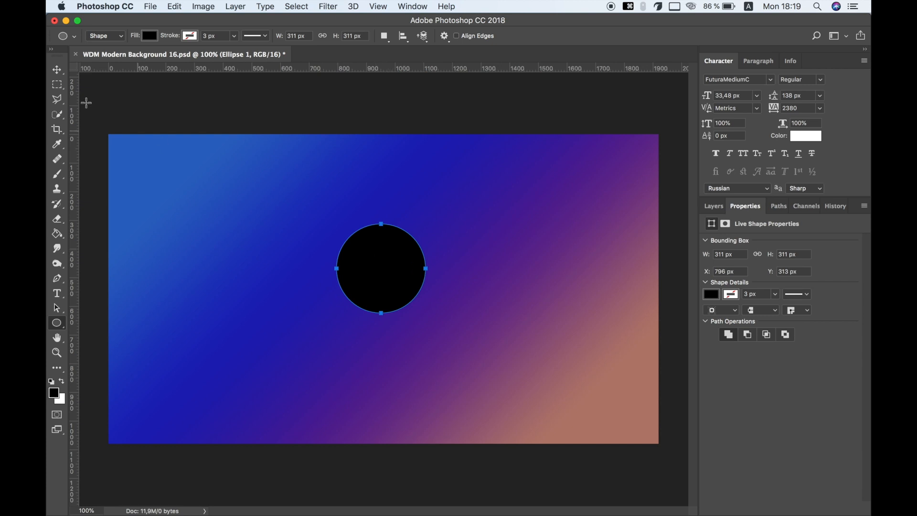
pyautogui.click(58, 70)
pyautogui.moveTo(385, 280); pyautogui.dragTo(384, 306)
# - Duplicate the circle layer, scale the copy down to a little over half size and place it to the upper right of the original
pyautogui.click(715, 205)
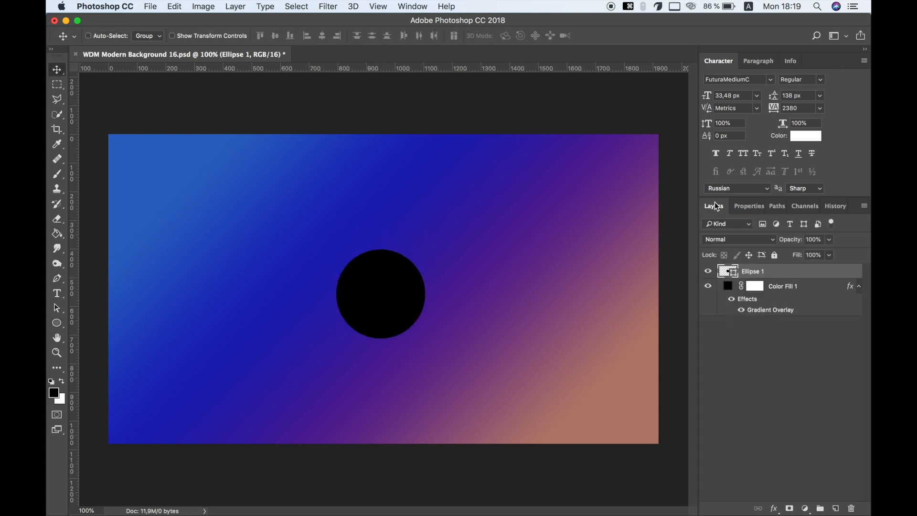
pyautogui.rightClick(792, 271)
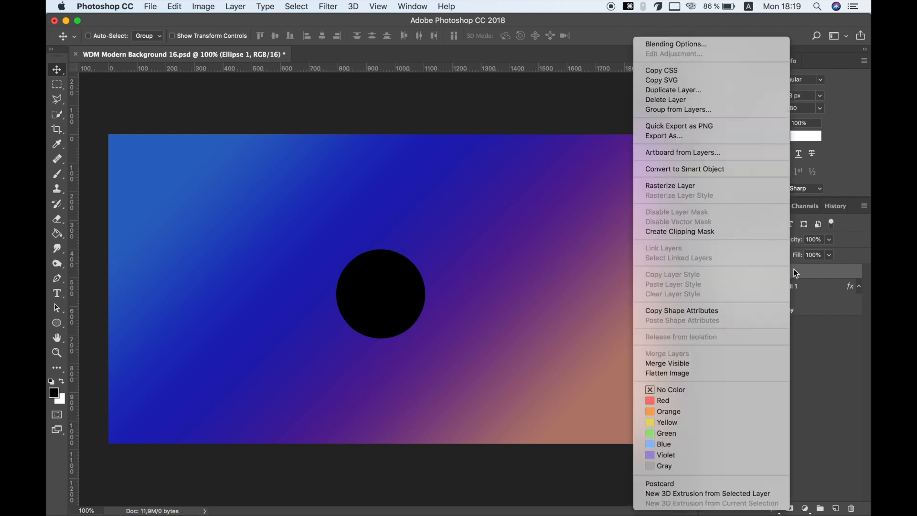
pyautogui.click(683, 90)
pyautogui.click(538, 193)
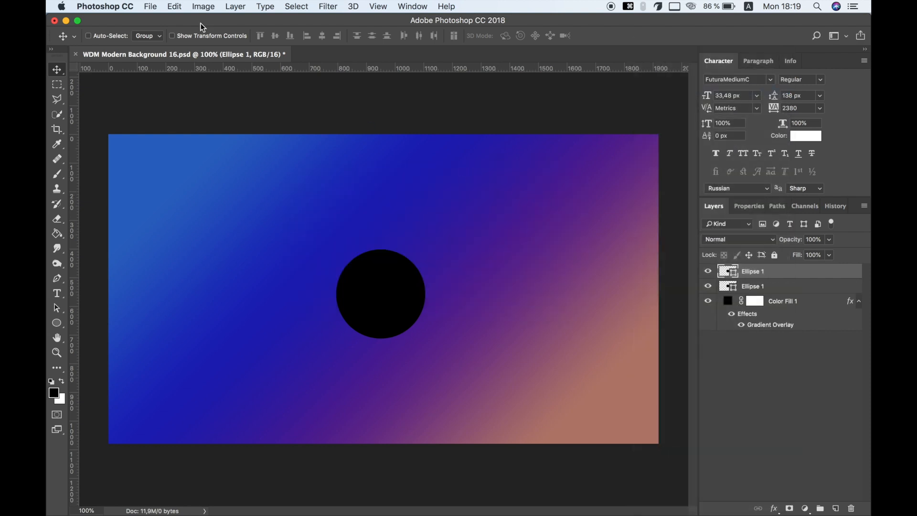
pyautogui.click(174, 7)
pyautogui.click(207, 250)
pyautogui.moveTo(387, 270); pyautogui.dragTo(452, 225)
pyautogui.press('Return')
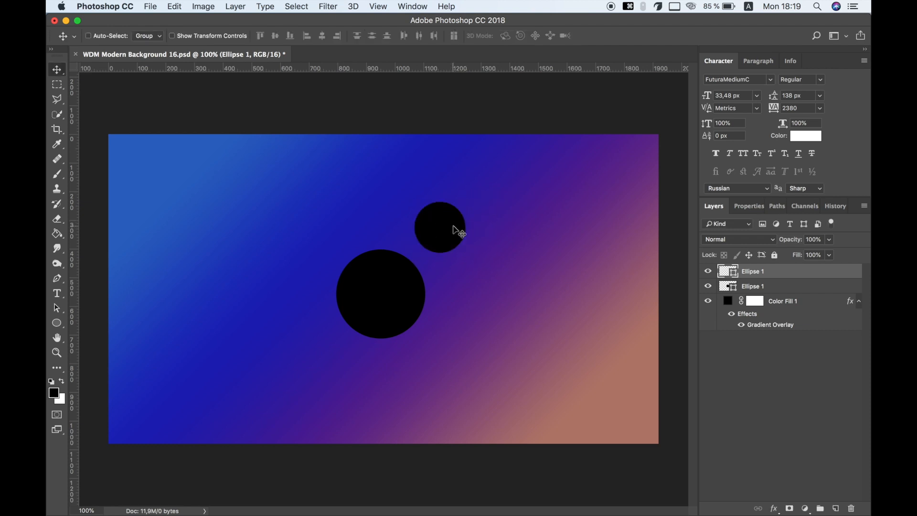
# - Duplicate the small circle, move the copy to the lower right of the large circle and scale it to about 84%
pyautogui.rightClick(774, 276)
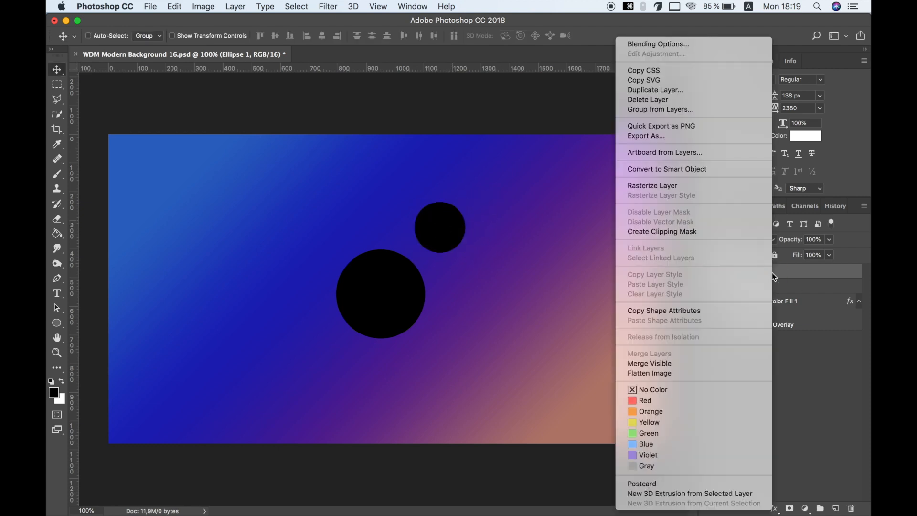
pyautogui.click(653, 91)
pyautogui.click(547, 190)
pyautogui.moveTo(448, 238); pyautogui.dragTo(470, 343)
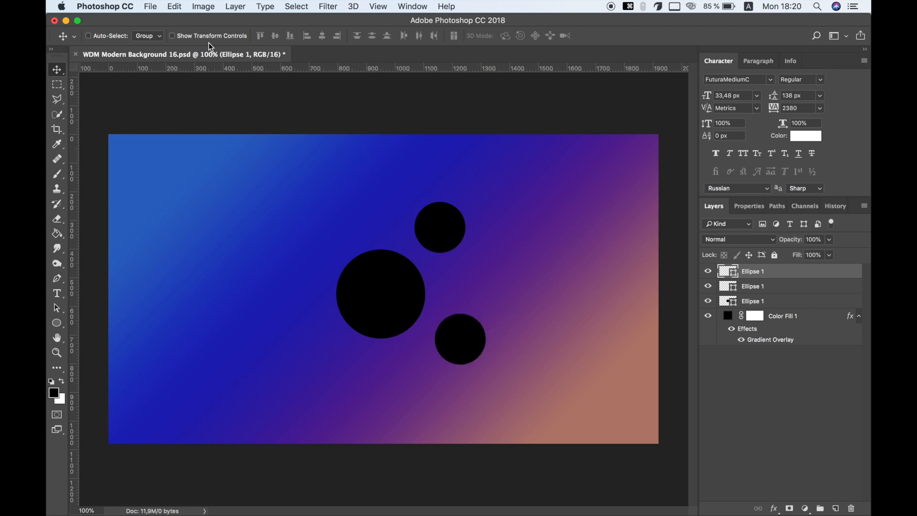
pyautogui.click(177, 8)
pyautogui.click(216, 251)
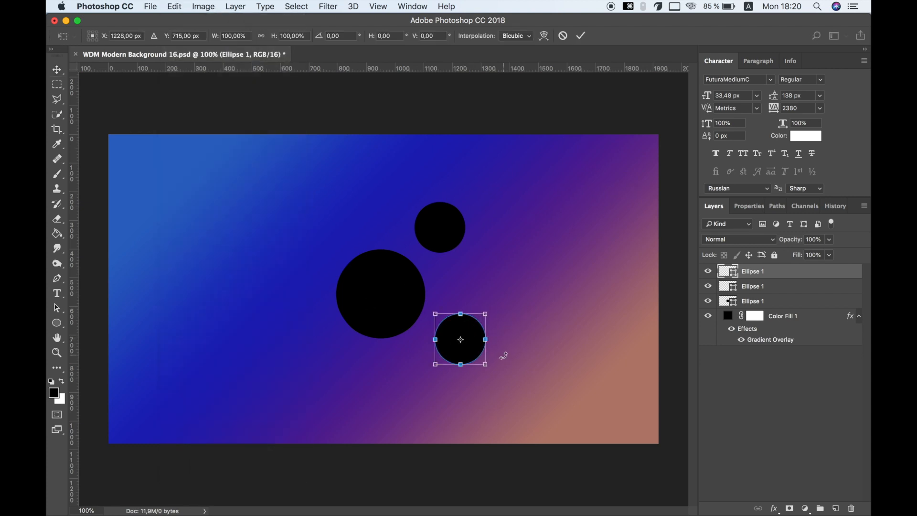
pyautogui.moveTo(486, 365); pyautogui.dragTo(478, 359)
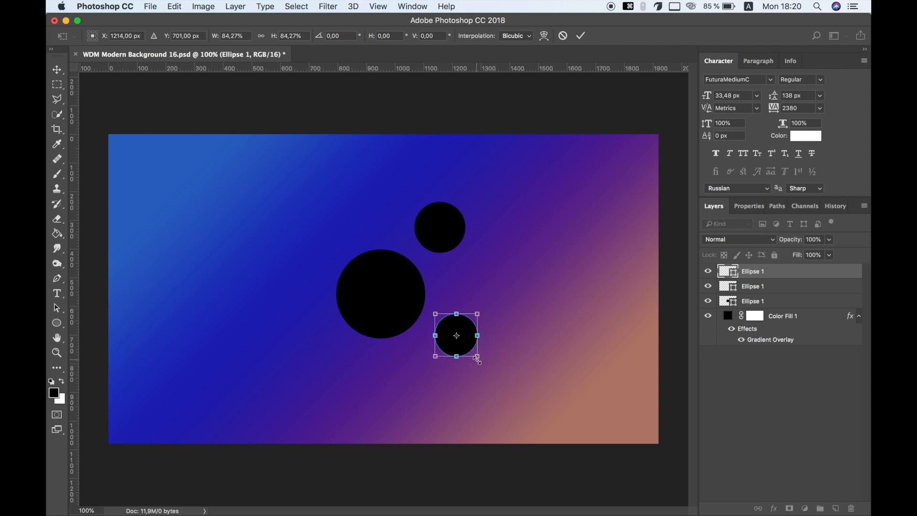
pyautogui.press('Return')
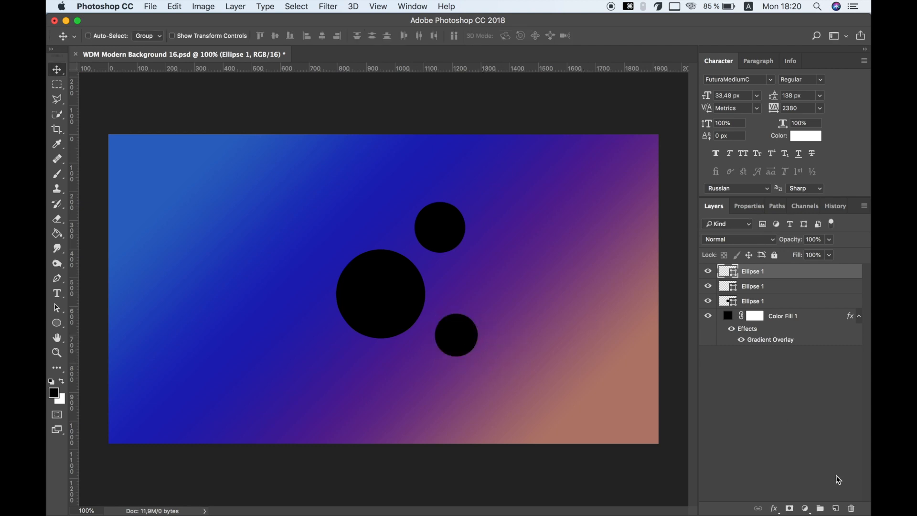
# - On a new layer, start a Pen path with an inward-curving edge linking the upper-left sides of the large and upper small circles
pyautogui.click(836, 508)
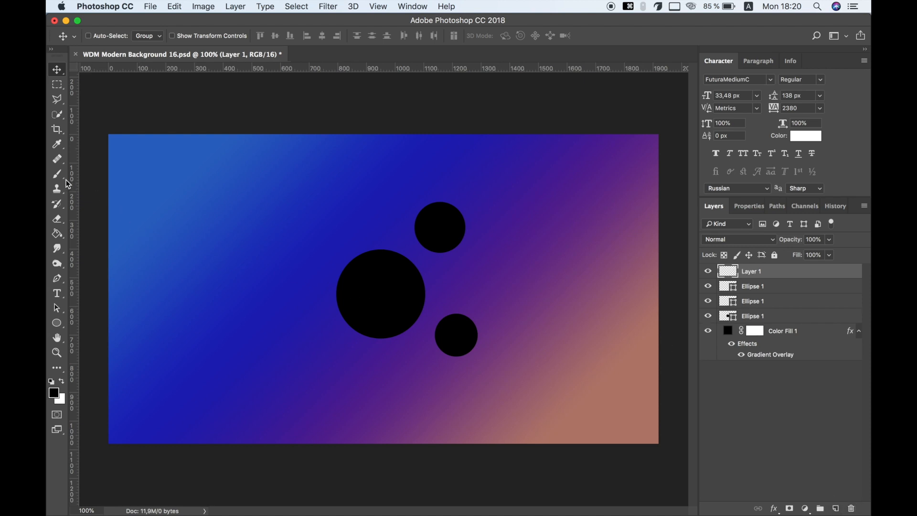
pyautogui.click(57, 278)
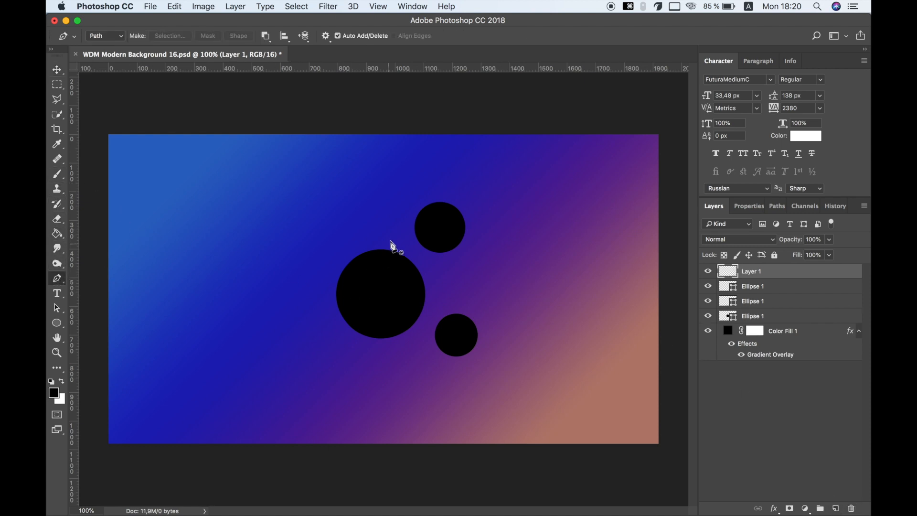
pyautogui.click(421, 212)
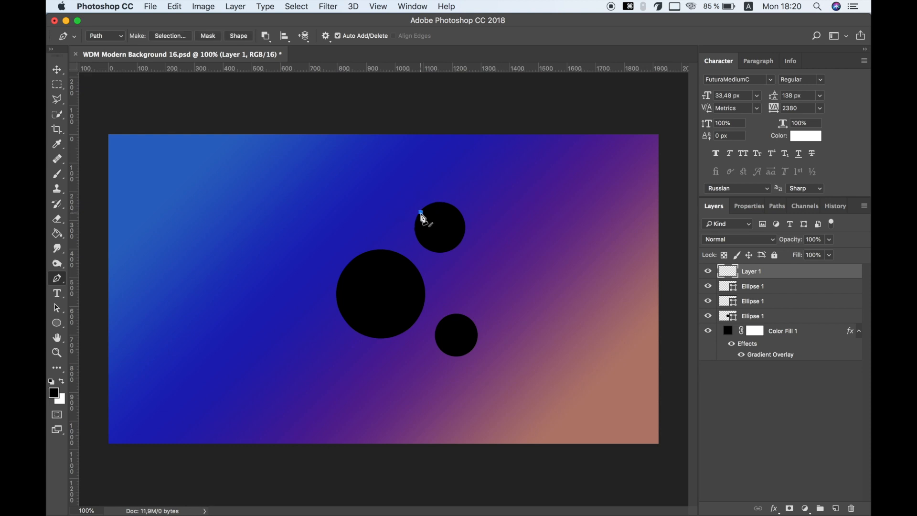
pyautogui.moveTo(345, 269); pyautogui.dragTo(357, 248)
pyautogui.scroll(3, 392, 266)
pyautogui.click(358, 246)
pyautogui.press('super+z')
pyautogui.moveTo(434, 229); pyautogui.dragTo(404, 232)
pyautogui.click(430, 194)
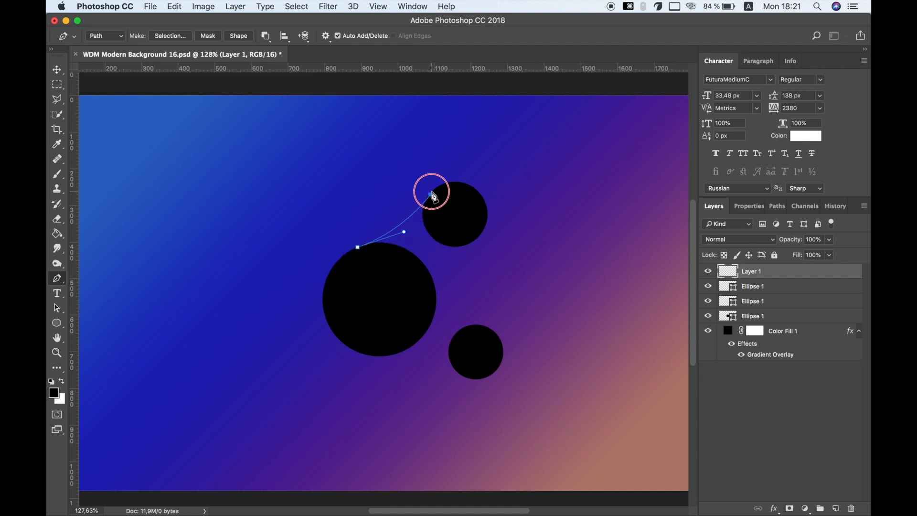
# - Close the path with a curve through the large circle, an inward-curving edge to the upper small circle and a curve across it
pyautogui.click(433, 319)
pyautogui.moveTo(281, 271); pyautogui.dragTo(345, 288)
pyautogui.moveTo(483, 232); pyautogui.dragTo(532, 192)
pyautogui.moveTo(432, 320); pyautogui.dragTo(435, 313)
pyautogui.moveTo(434, 272); pyautogui.dragTo(442, 260)
pyautogui.moveTo(482, 232); pyautogui.dragTo(478, 213)
pyautogui.click(429, 194)
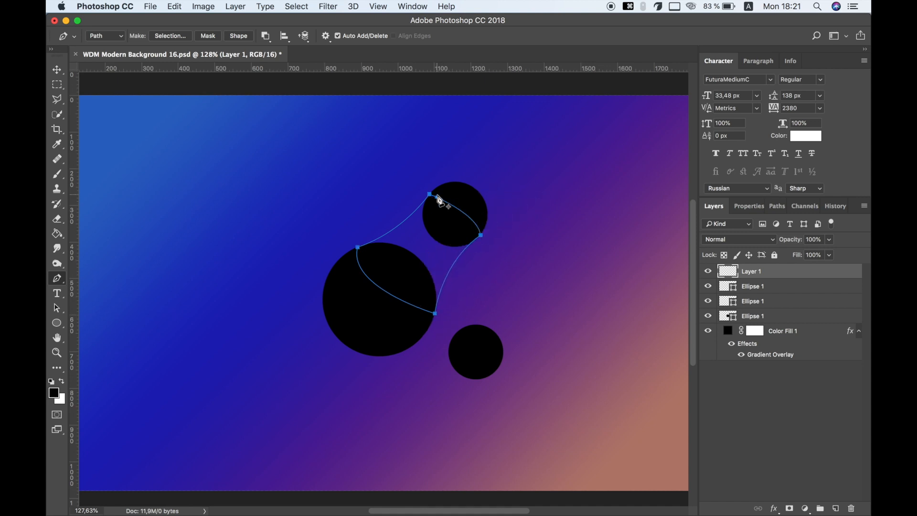
# - Undo a trial conversion of the connecting path to a shape layer and set the path operation to Combine Shapes
pyautogui.click(246, 36)
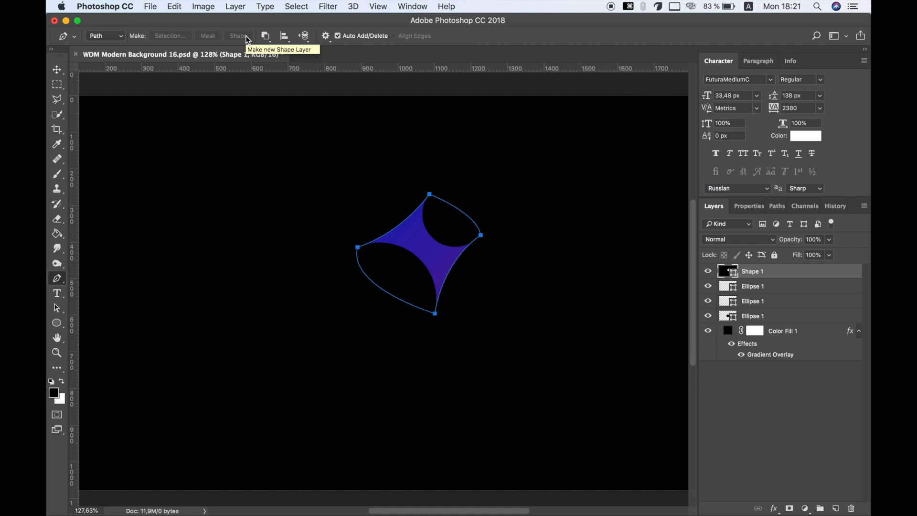
pyautogui.press('super+z')
pyautogui.click(265, 36)
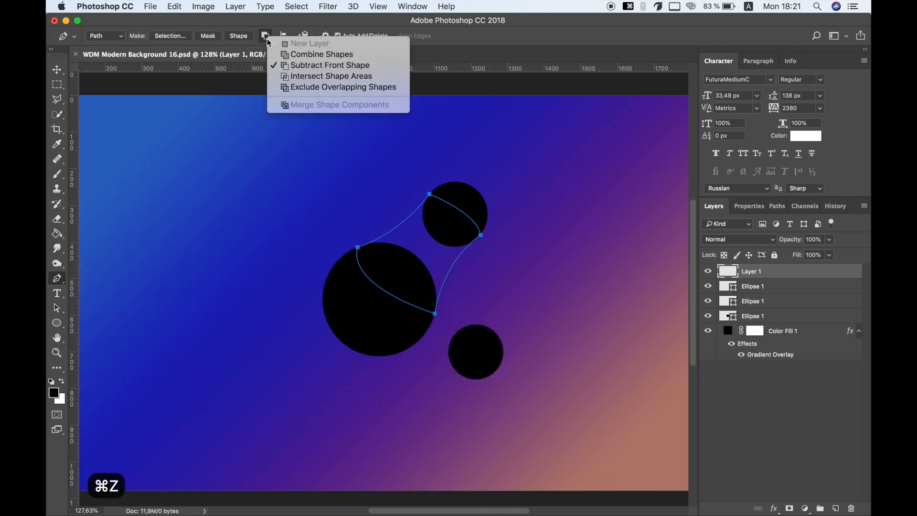
pyautogui.click(295, 56)
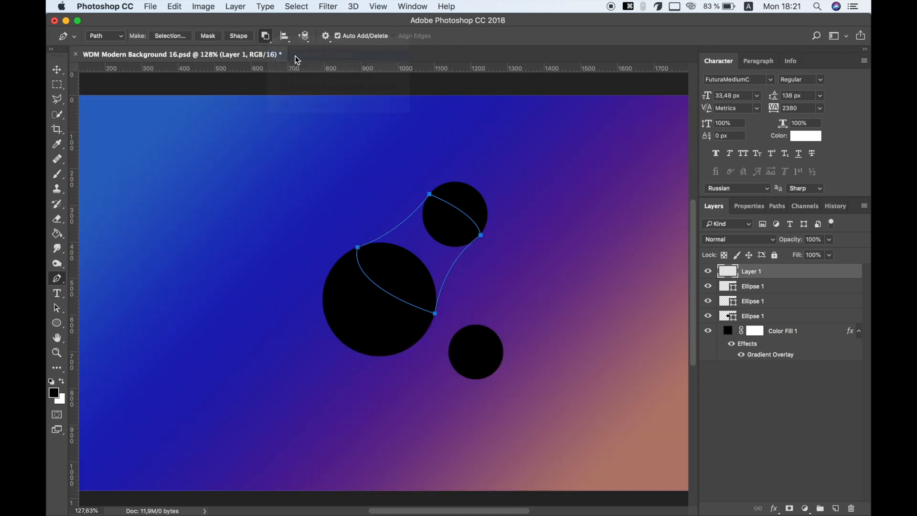
# - Convert the closed connecting path between the large and upper small circles to a shape layer
pyautogui.click(247, 36)
pyautogui.click(774, 287)
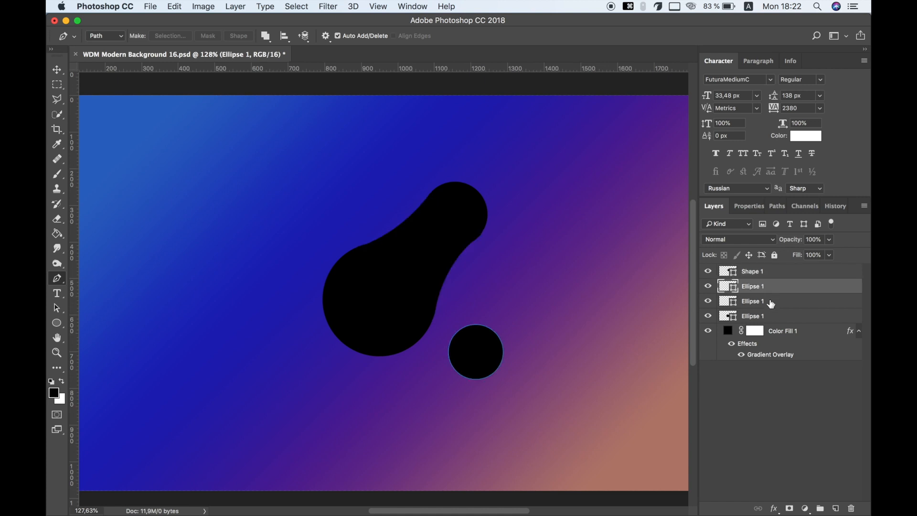
pyautogui.click(755, 274)
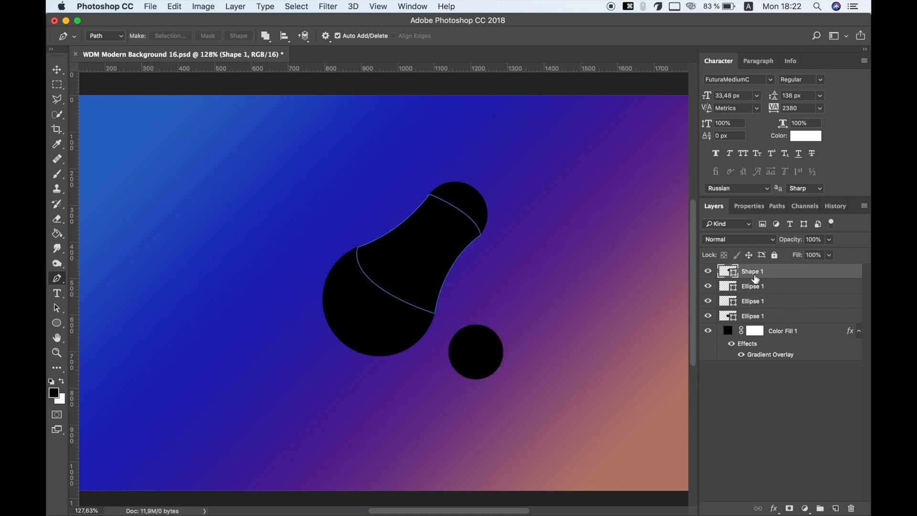
# - On a new layer, hide Shape 1 and start a Pen path with an inward-curving edge from the lower small circle to the large circle
pyautogui.click(835, 508)
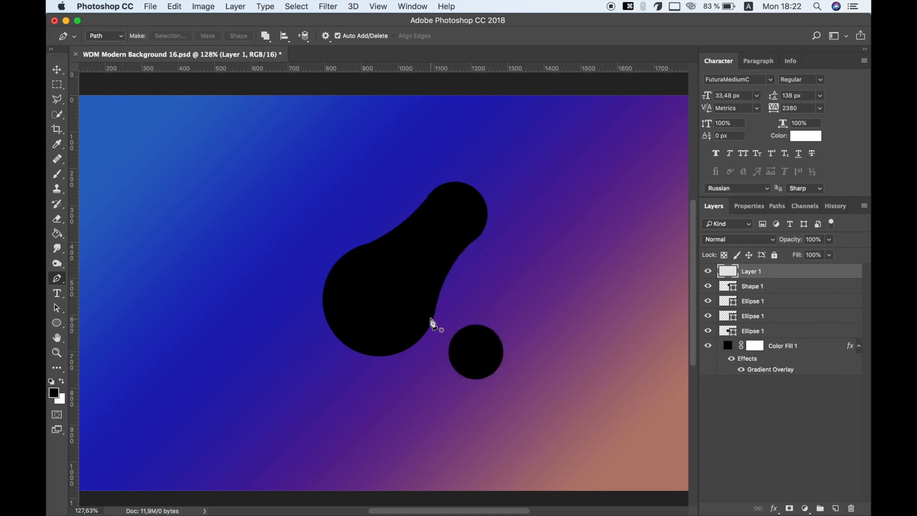
pyautogui.click(478, 325)
pyautogui.click(708, 287)
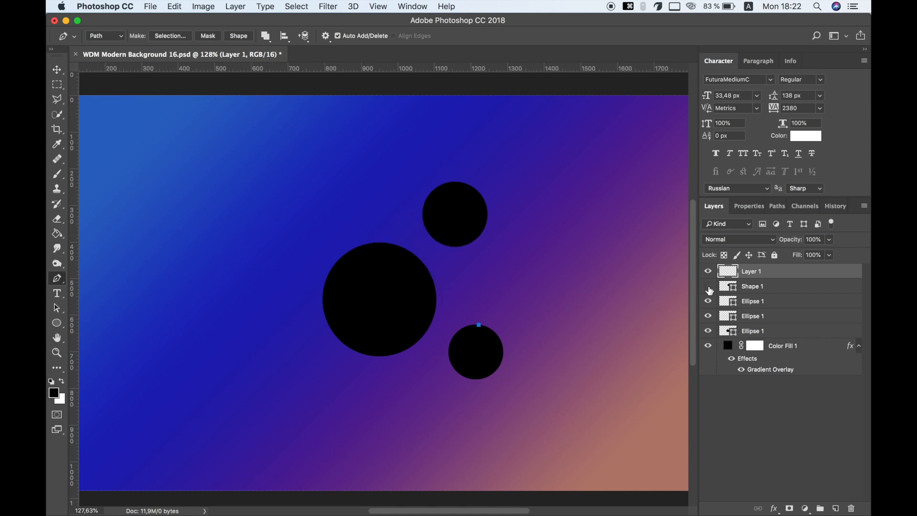
pyautogui.moveTo(429, 274); pyautogui.dragTo(408, 212)
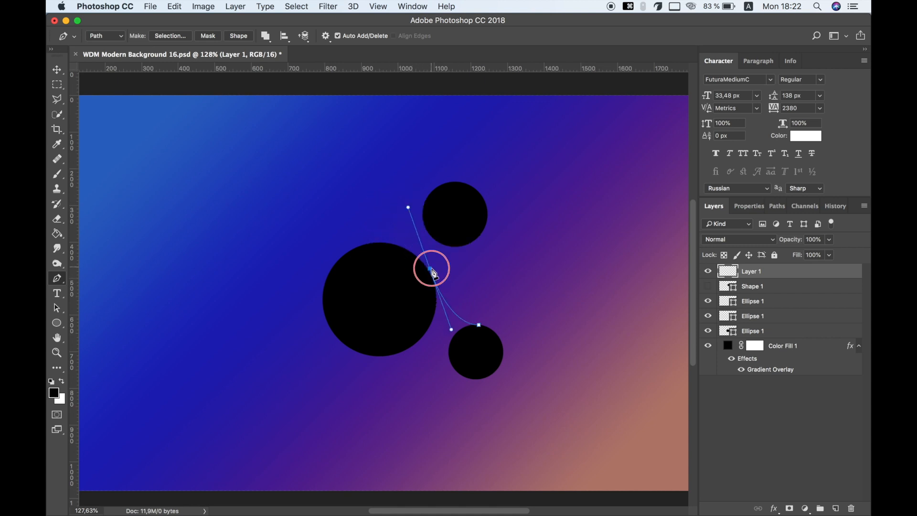
pyautogui.moveTo(430, 274); pyautogui.dragTo(431, 277)
pyautogui.moveTo(453, 337); pyautogui.dragTo(480, 324)
# - Close the path through the large circle, along a lower inward-curving edge and across the lower small circle, and convert it to a shape layer
pyautogui.click(390, 343)
pyautogui.moveTo(418, 213); pyautogui.dragTo(401, 260)
pyautogui.moveTo(389, 342); pyautogui.dragTo(382, 335)
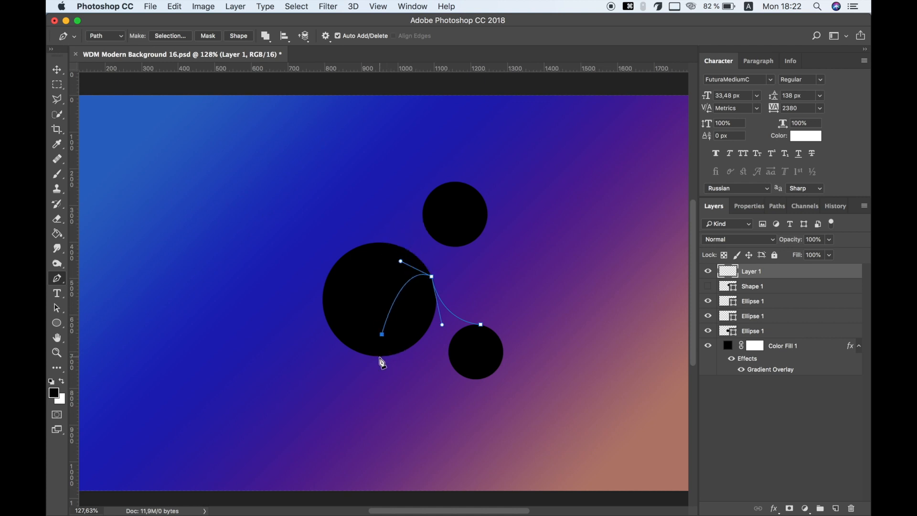
pyautogui.click(380, 357)
pyautogui.moveTo(465, 378); pyautogui.dragTo(505, 414)
pyautogui.click(378, 359)
pyautogui.moveTo(419, 338); pyautogui.dragTo(431, 345)
pyautogui.click(380, 357)
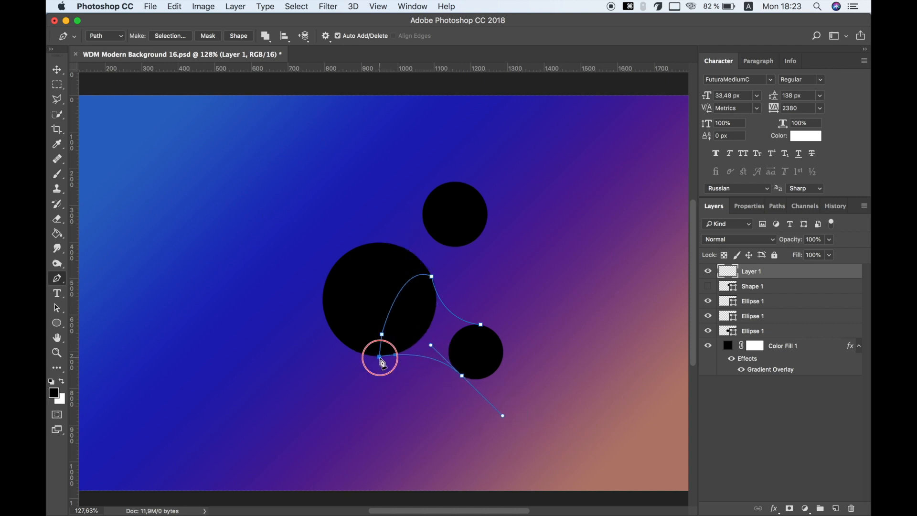
pyautogui.click(481, 325)
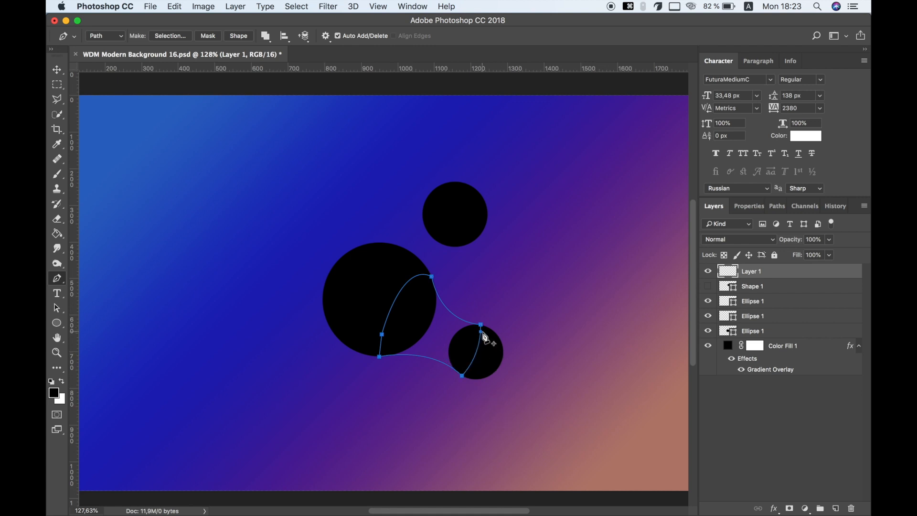
pyautogui.click(238, 36)
pyautogui.click(780, 289)
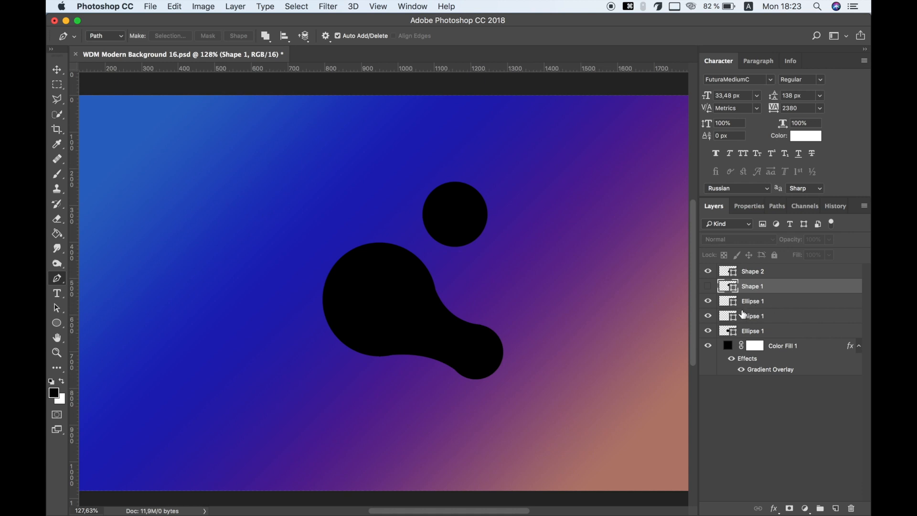
# - Adjust the anchor points and curve handles of Shape 2 so its edges flow smoothly into the large and lower small circles
pyautogui.scroll(3, 453, 312)
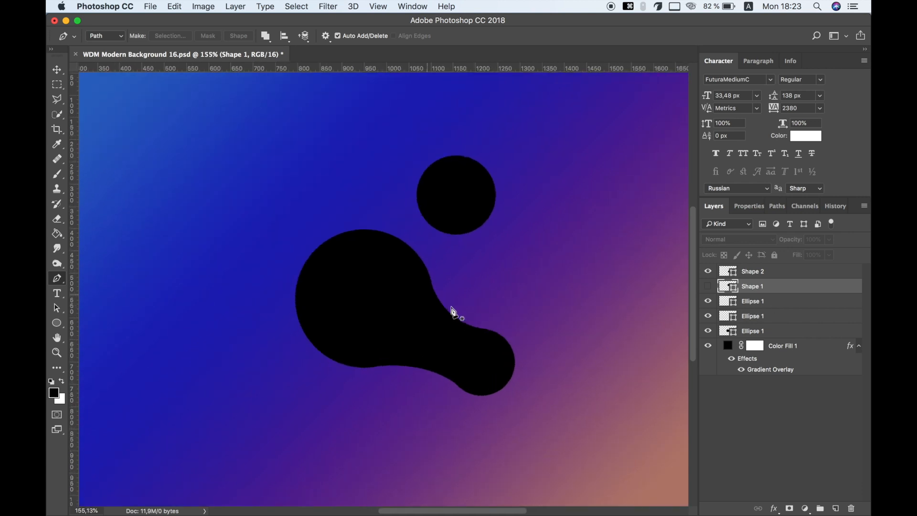
pyautogui.click(749, 272)
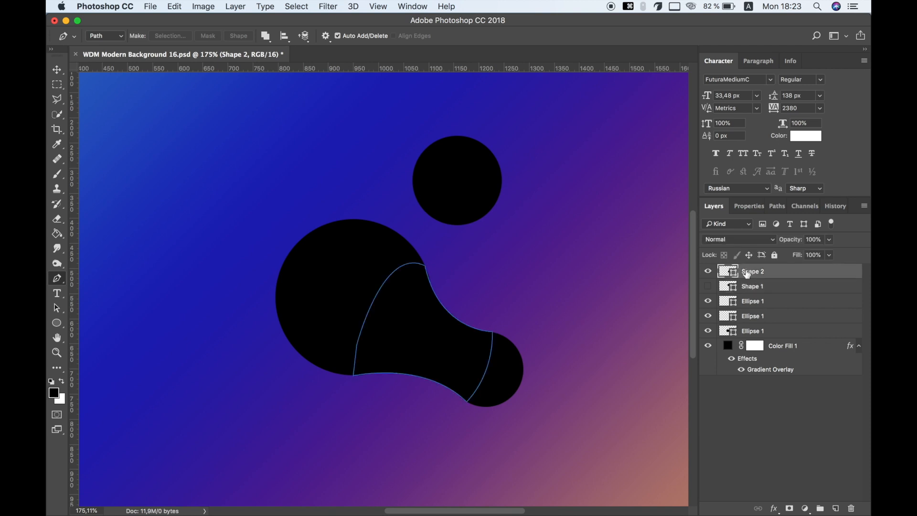
pyautogui.keyDown('super'); pyautogui.click(424, 263); pyautogui.keyUp('super')
pyautogui.moveTo(467, 402); pyautogui.dragTo(461, 397)
pyautogui.click(781, 289)
pyautogui.click(781, 274)
pyautogui.keyDown('super'); pyautogui.click(353, 376); pyautogui.keyUp('super')
pyautogui.moveTo(421, 356); pyautogui.dragTo(358, 374)
pyautogui.click(783, 288)
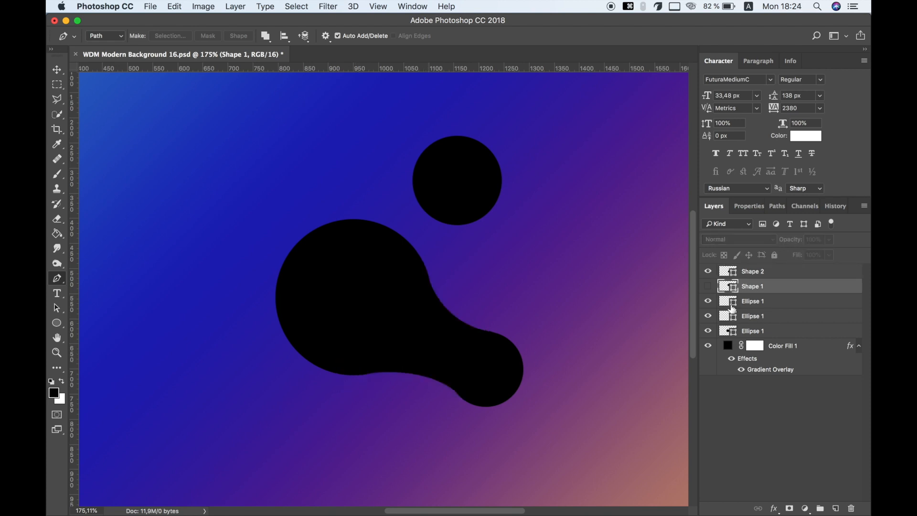
# - Show Shape 1 again and adjust its upper-left anchor points and curve to blend smoothly with the large and upper small circles
pyautogui.scroll(-3, 568, 313)
pyautogui.click(708, 286)
pyautogui.click(751, 276)
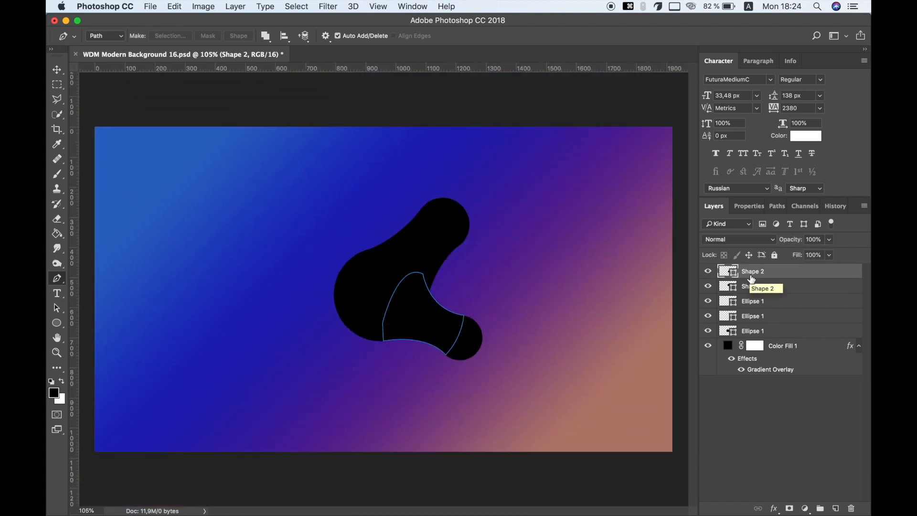
pyautogui.click(761, 286)
pyautogui.scroll(3, 440, 257)
pyautogui.keyDown('super'); pyautogui.click(479, 232); pyautogui.keyUp('super')
pyautogui.moveTo(434, 266); pyautogui.dragTo(412, 258)
pyautogui.keyDown('super'); pyautogui.click(414, 180); pyautogui.keyUp('super')
pyautogui.moveTo(389, 227)
pyautogui.mouseDown()
pyautogui.moveTo(400, 234)
pyautogui.moveTo(393, 233)
pyautogui.mouseUp()
pyautogui.moveTo(323, 247); pyautogui.dragTo(331, 244)
pyautogui.moveTo(414, 180); pyautogui.dragTo(411, 185)
# - Reshape Shape 1's right edge into a deeper inward curve between the upper small circle and the lower connecting shape
pyautogui.keyDown('super'); pyautogui.click(479, 232); pyautogui.keyUp('super')
pyautogui.moveTo(480, 233); pyautogui.dragTo(471, 241)
pyautogui.moveTo(421, 333); pyautogui.dragTo(418, 305)
pyautogui.moveTo(420, 301); pyautogui.dragTo(417, 299)
pyautogui.moveTo(426, 327); pyautogui.dragTo(429, 325)
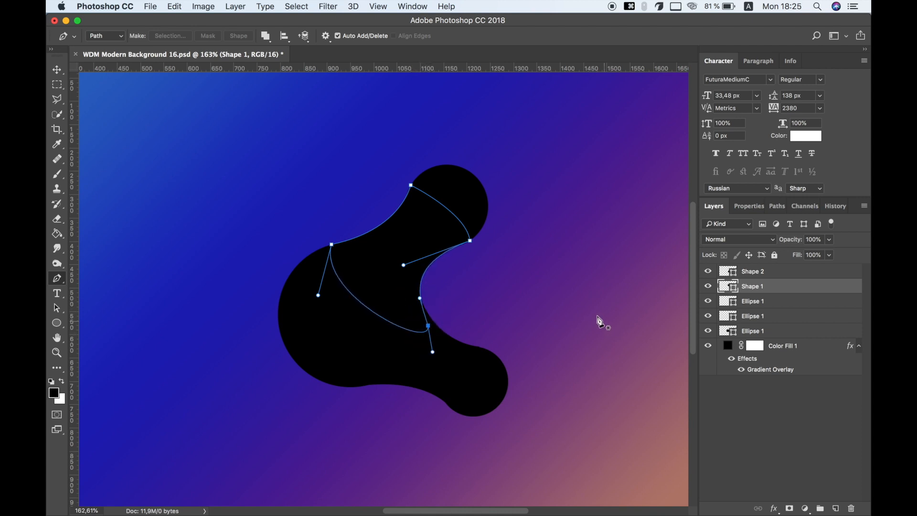
# - Select both connecting shapes and all three ellipse layers and merge them into one shape layer
pyautogui.click(776, 300)
pyautogui.click(755, 272)
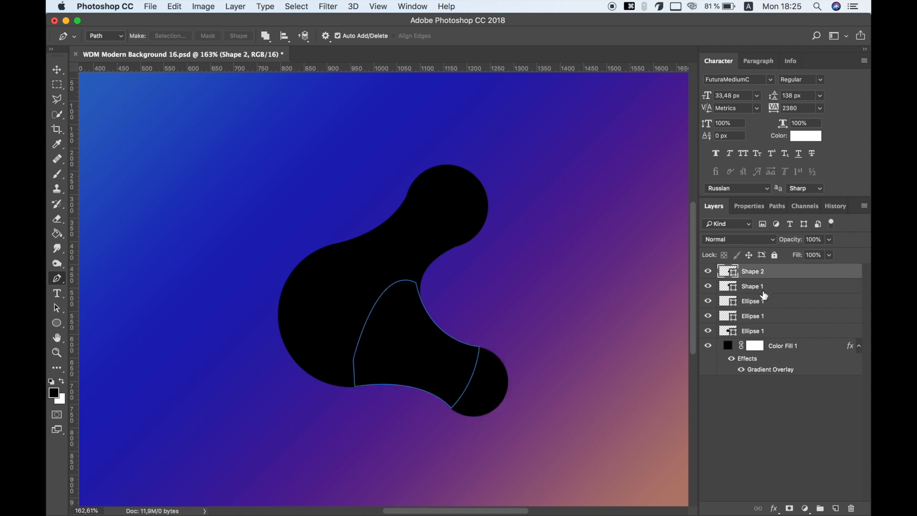
pyautogui.keyDown('shift'); pyautogui.click(764, 288); pyautogui.keyUp('shift')
pyautogui.keyDown('shift'); pyautogui.click(763, 301); pyautogui.keyUp('shift')
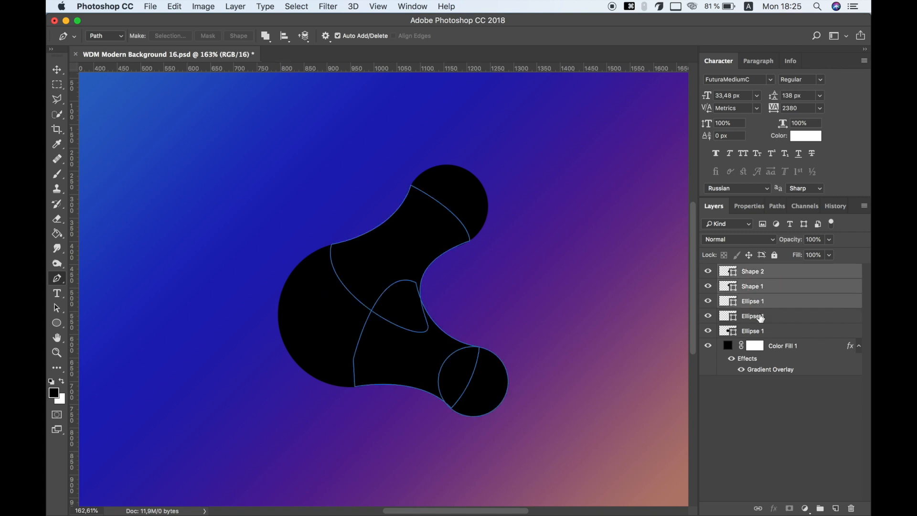
pyautogui.keyDown('shift'); pyautogui.click(759, 316); pyautogui.keyUp('shift')
pyautogui.click(709, 331)
pyautogui.click(709, 330)
pyautogui.keyDown('shift'); pyautogui.click(758, 332); pyautogui.keyUp('shift')
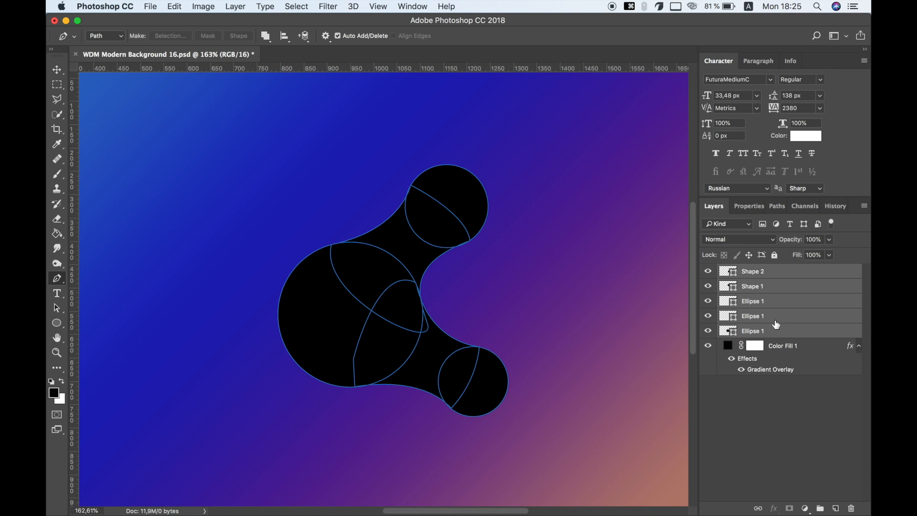
pyautogui.rightClick(774, 319)
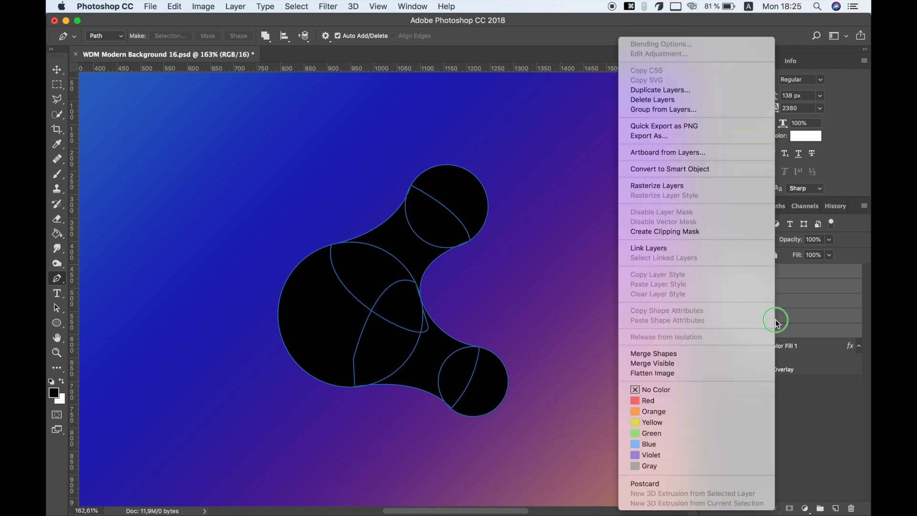
pyautogui.click(689, 353)
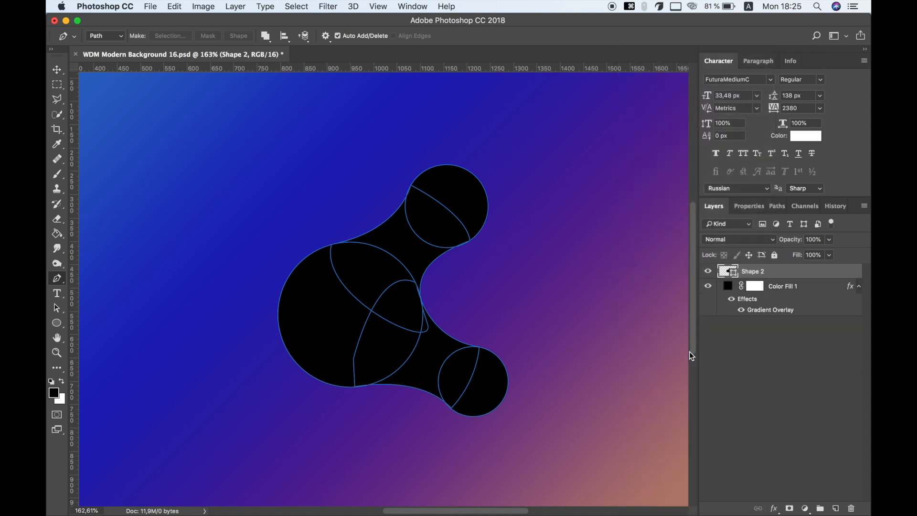
# - Copy the layer style of Color Fill 1 and paste it onto the merged liquid shape
pyautogui.scroll(-5, 563, 270)
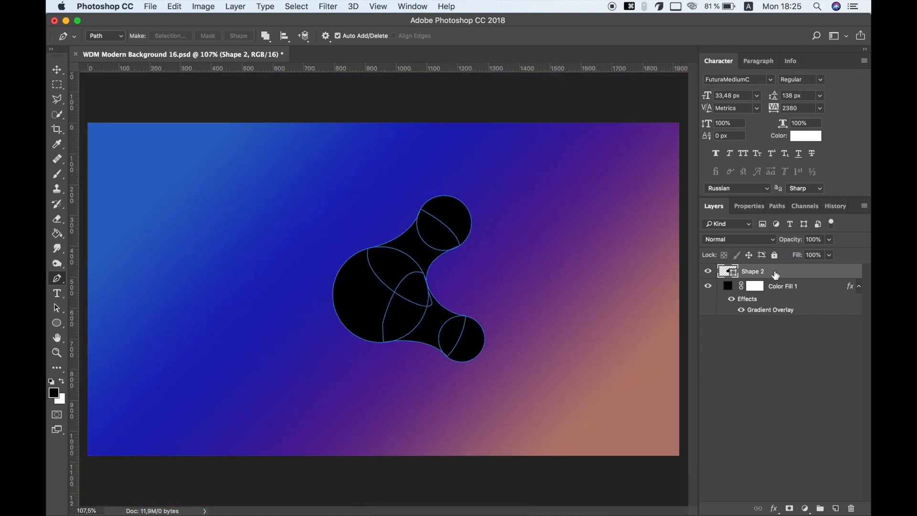
pyautogui.rightClick(801, 289)
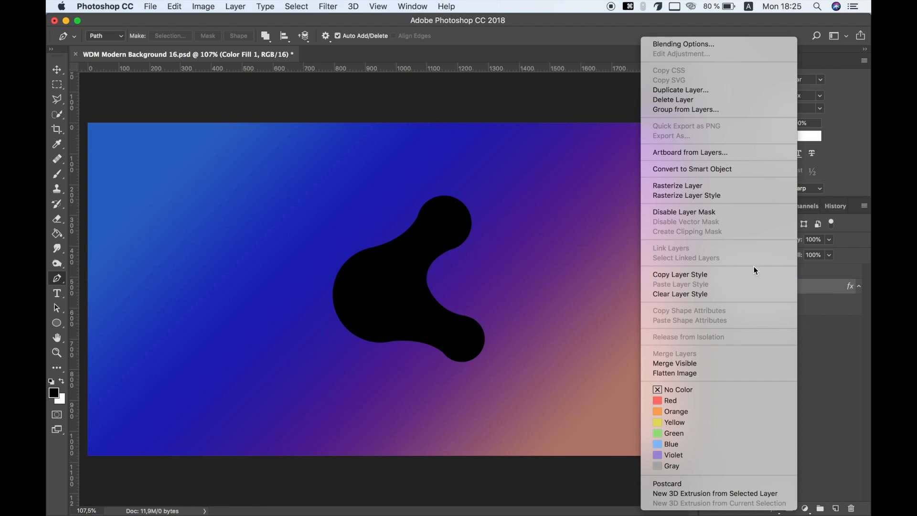
pyautogui.click(753, 271)
pyautogui.click(778, 272)
pyautogui.rightClick(777, 275)
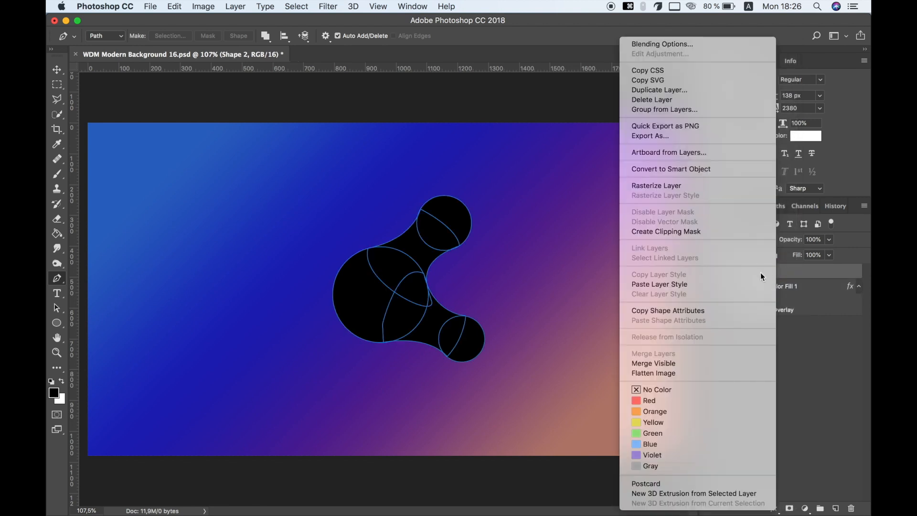
pyautogui.click(727, 284)
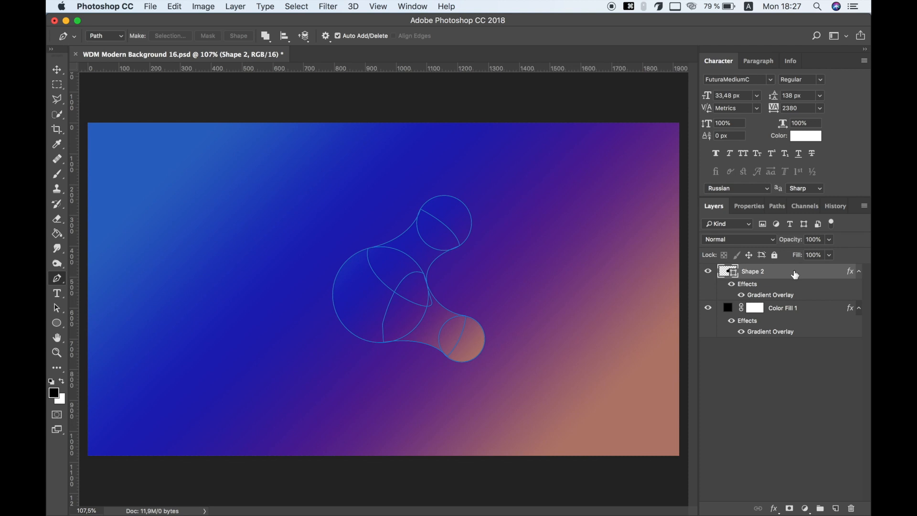
# - Edit the merged shape's Gradient Overlay and set the first colour stop to light blue #90c2ff
pyautogui.doubleClick(781, 297)
pyautogui.moveTo(473, 110); pyautogui.dragTo(642, 145)
pyautogui.click(730, 205)
pyautogui.moveTo(691, 130); pyautogui.dragTo(669, 141)
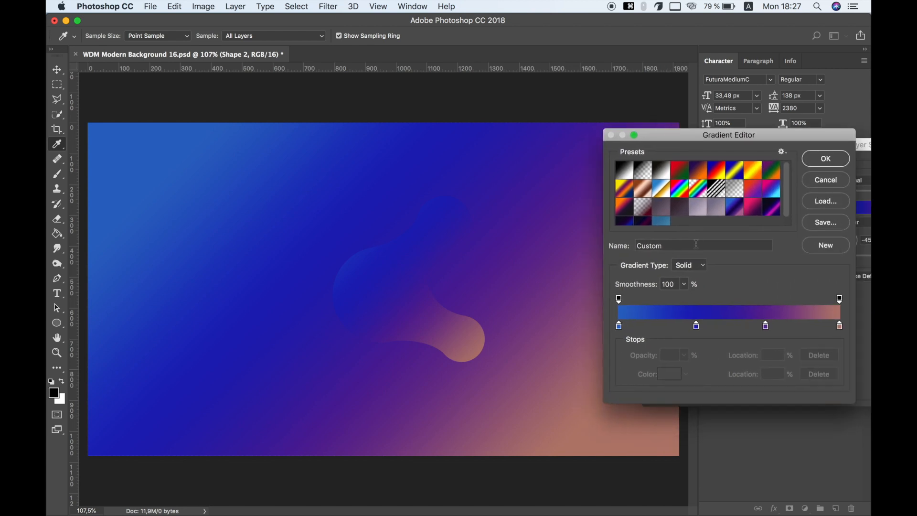
pyautogui.doubleClick(619, 327)
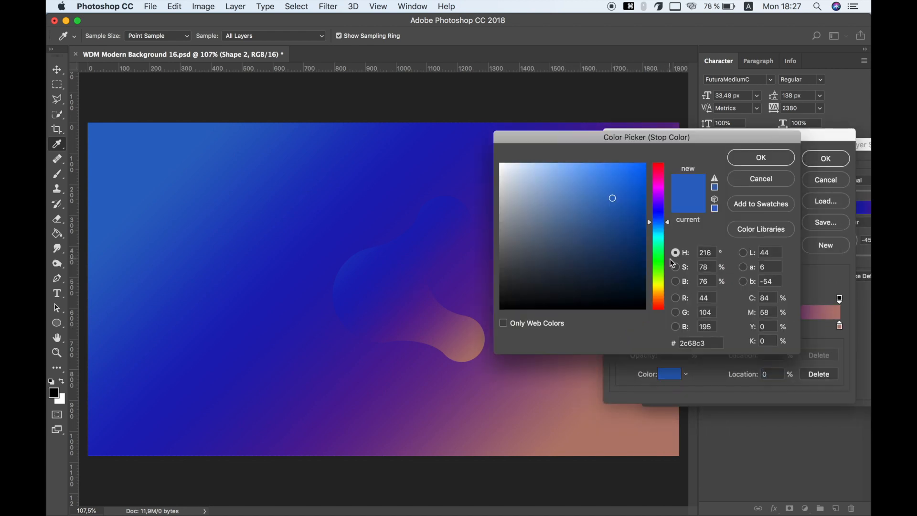
pyautogui.click(660, 224)
pyautogui.moveTo(594, 183); pyautogui.dragTo(564, 157)
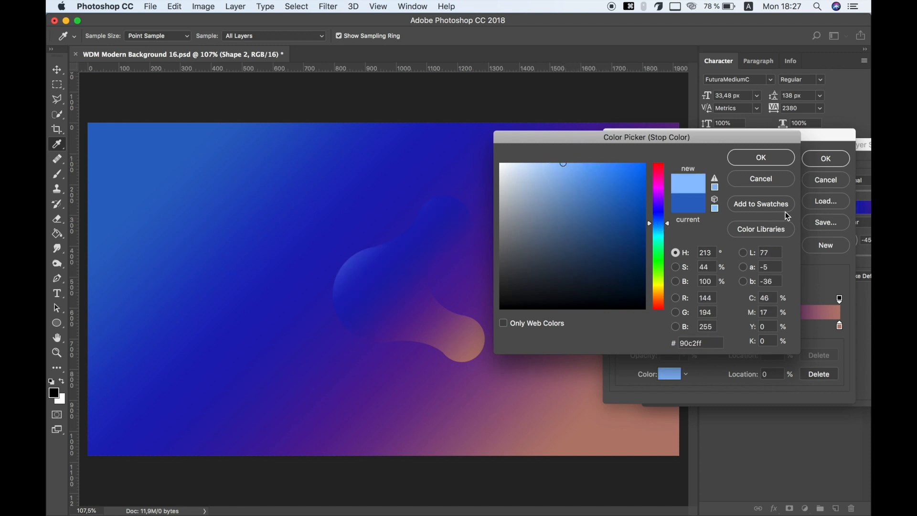
pyautogui.click(770, 160)
# - Set the gradient's colour stop at 35% to violet-blue #301bb1
pyautogui.doubleClick(696, 328)
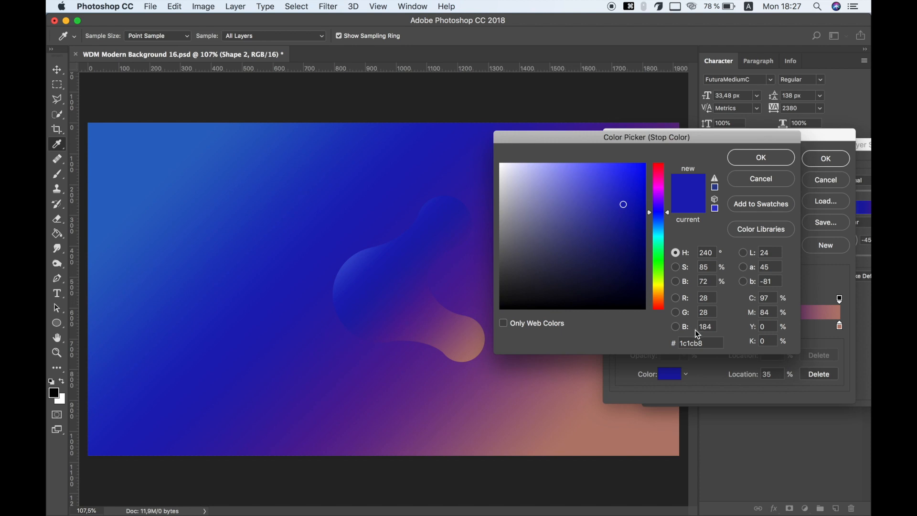
pyautogui.click(660, 210)
pyautogui.moveTo(623, 205); pyautogui.dragTo(623, 208)
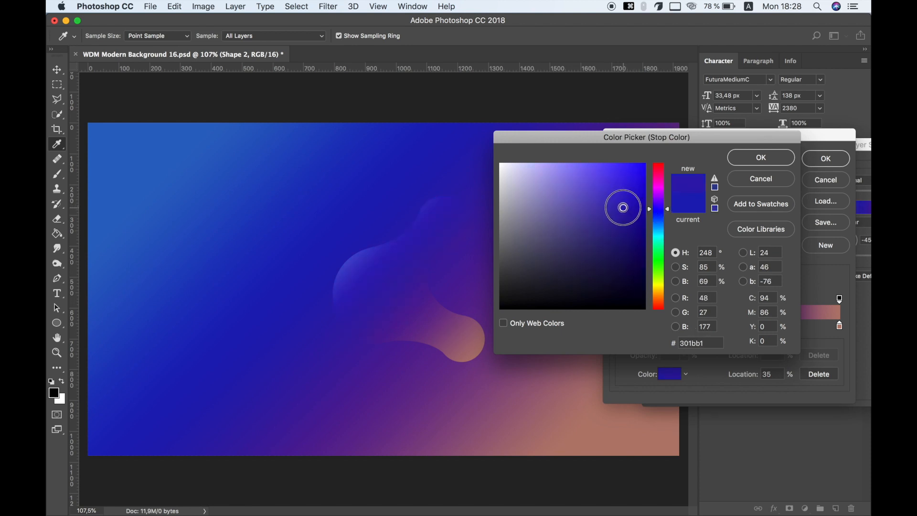
pyautogui.press('Return')
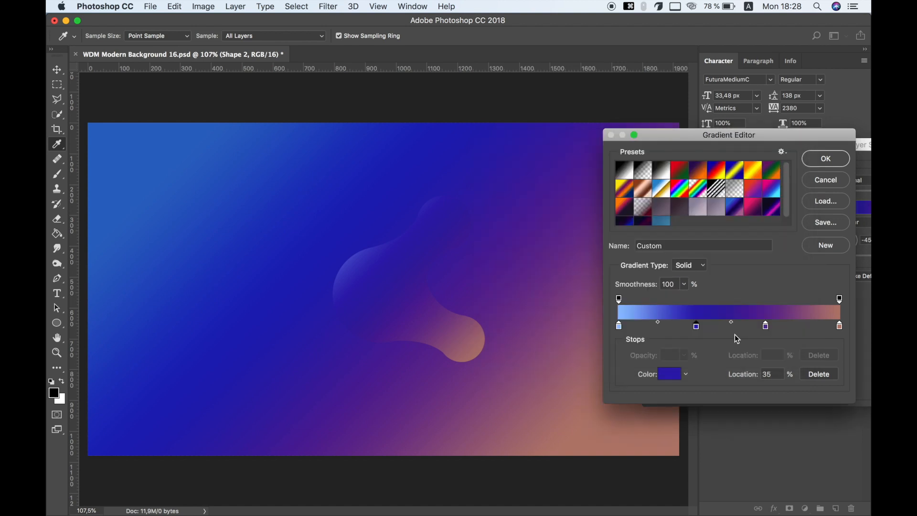
# - Shift the violet-blue stop closer to the light blue one and add a very dark blue stop at 51%
pyautogui.click(718, 327)
pyautogui.moveTo(697, 326); pyautogui.dragTo(734, 330)
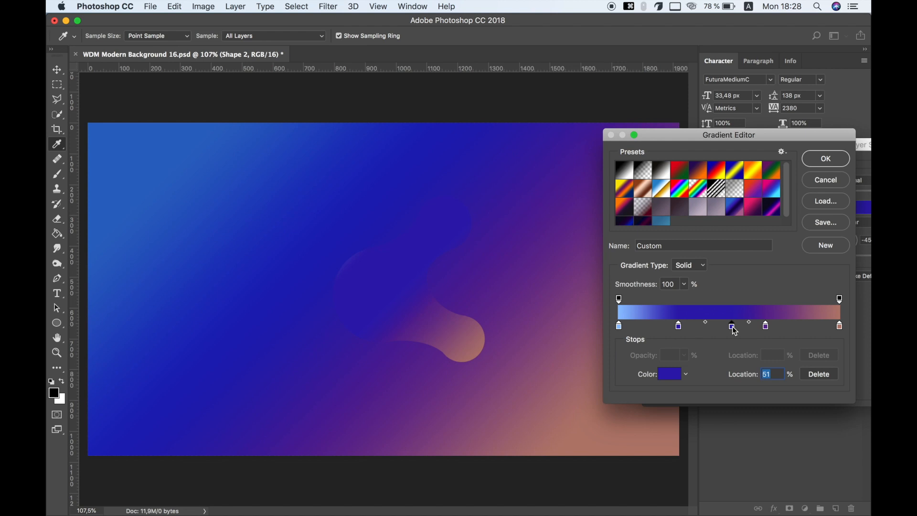
pyautogui.doubleClick(732, 327)
pyautogui.moveTo(635, 237); pyautogui.dragTo(637, 257)
pyautogui.click(767, 159)
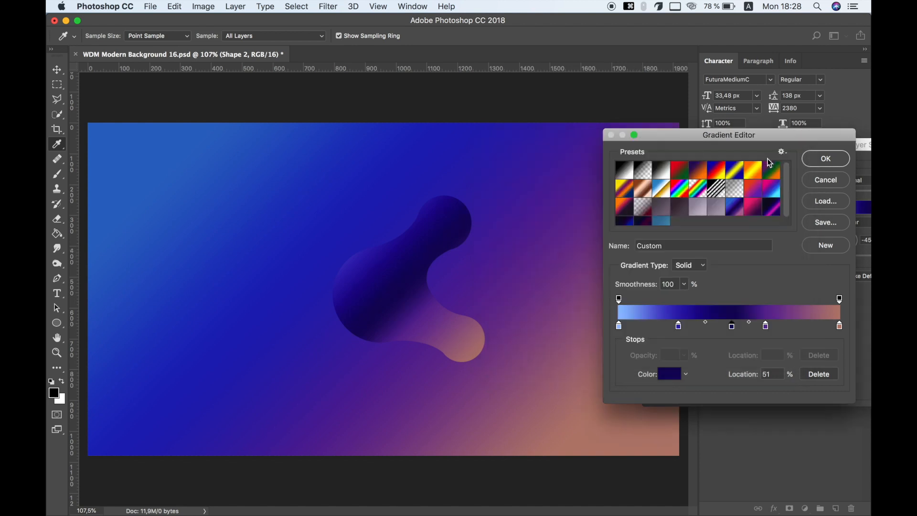
# - Move the purple gradient stop to 75% and recolour it dark violet-blue #2b1175
pyautogui.moveTo(770, 329); pyautogui.dragTo(785, 328)
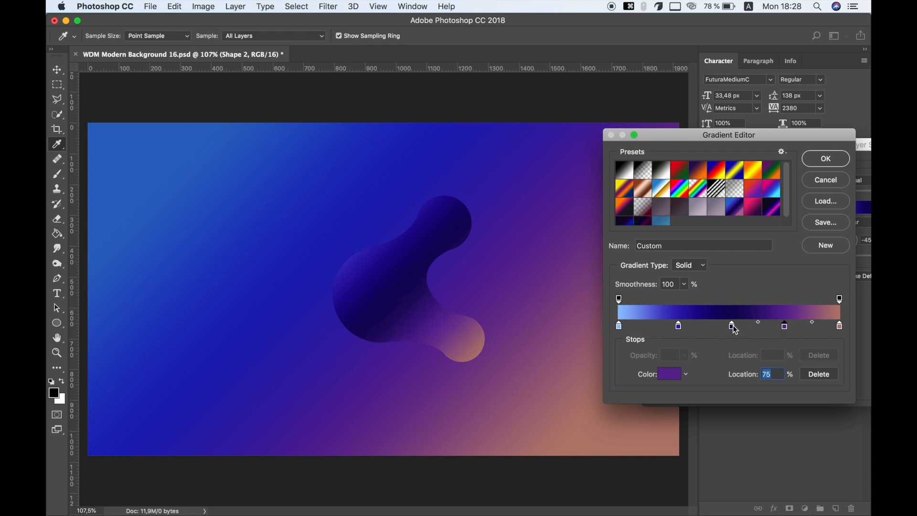
pyautogui.doubleClick(787, 328)
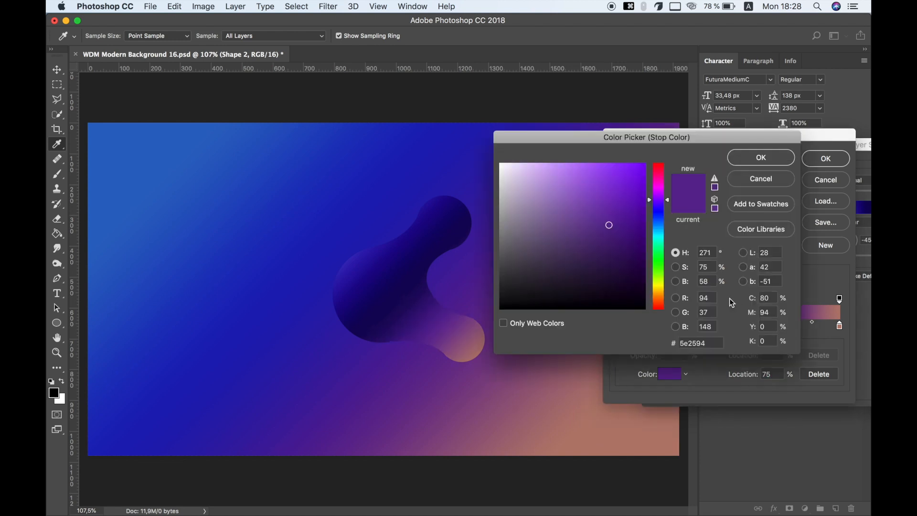
pyautogui.click(657, 205)
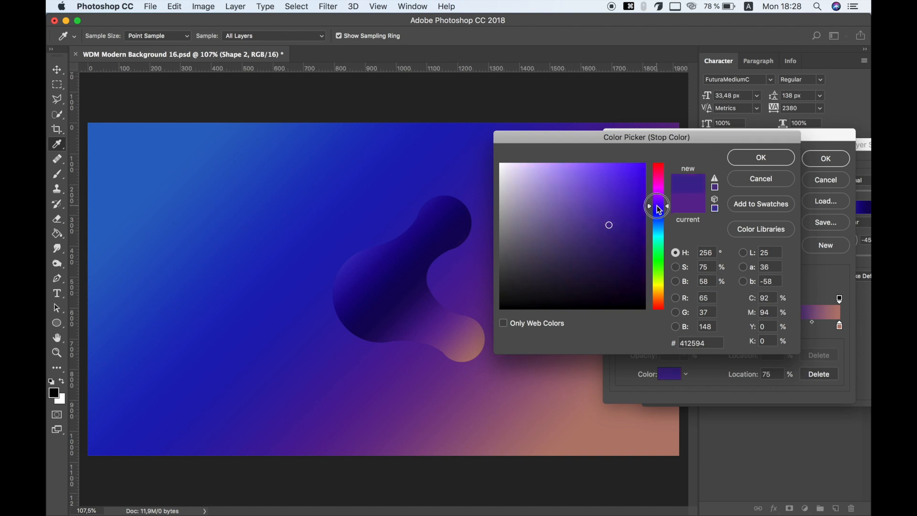
pyautogui.moveTo(623, 231); pyautogui.dragTo(626, 244)
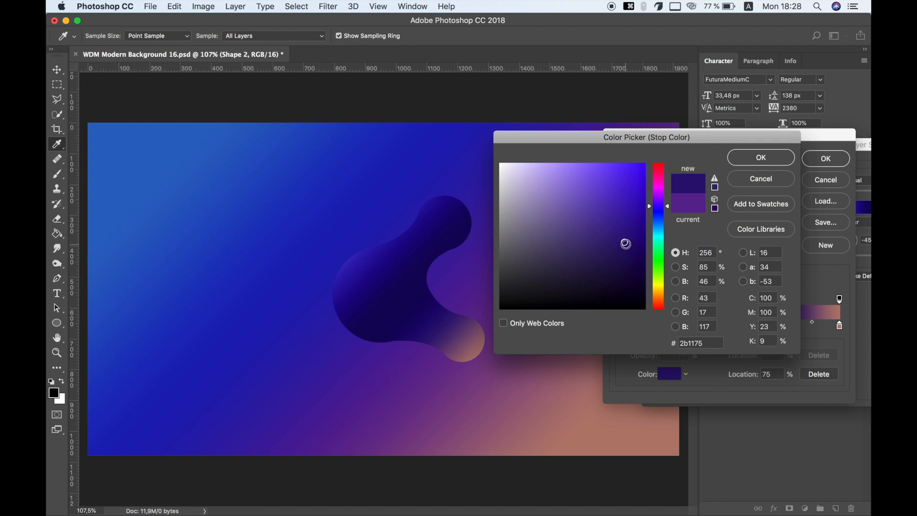
pyautogui.click(761, 157)
# - Set the last gradient stop to pinkish purple #b35fa6 and apply the merged shape's Gradient Overlay
pyautogui.click(839, 326)
pyautogui.doubleClick(839, 326)
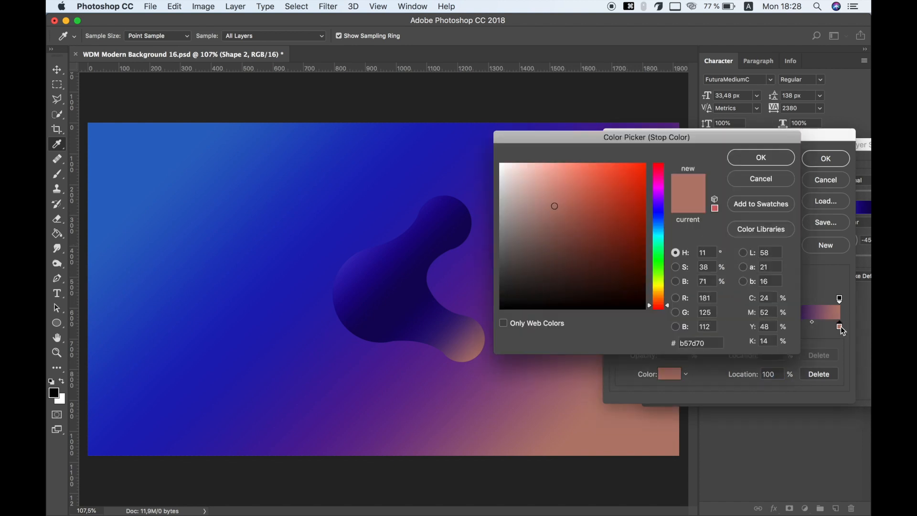
pyautogui.click(659, 182)
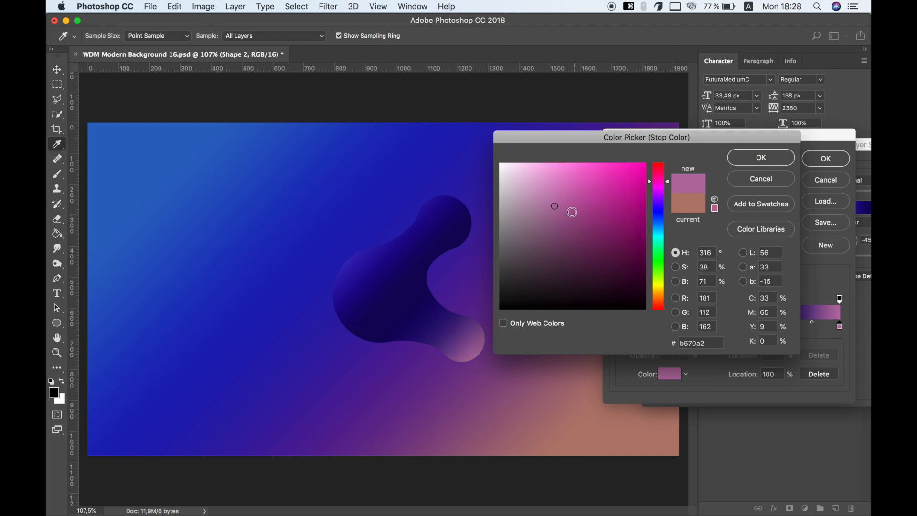
pyautogui.click(659, 184)
pyautogui.click(660, 185)
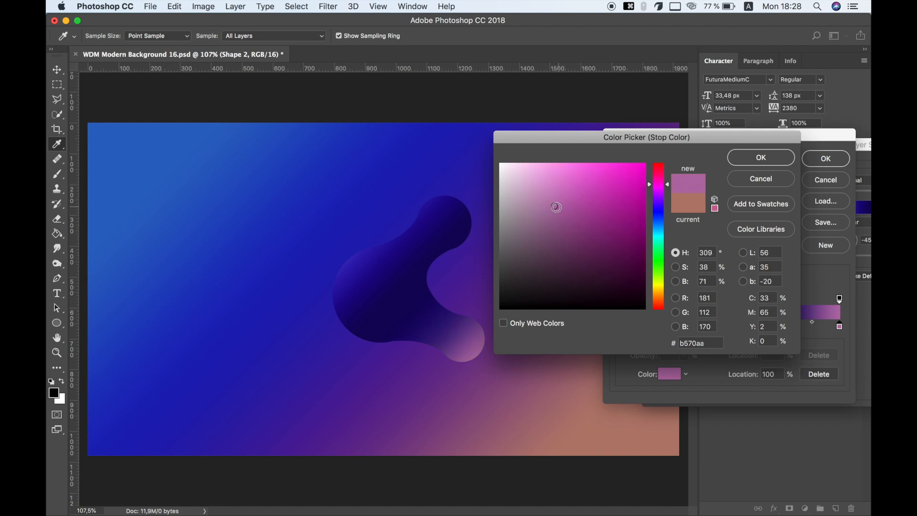
pyautogui.click(561, 204)
pyautogui.click(567, 207)
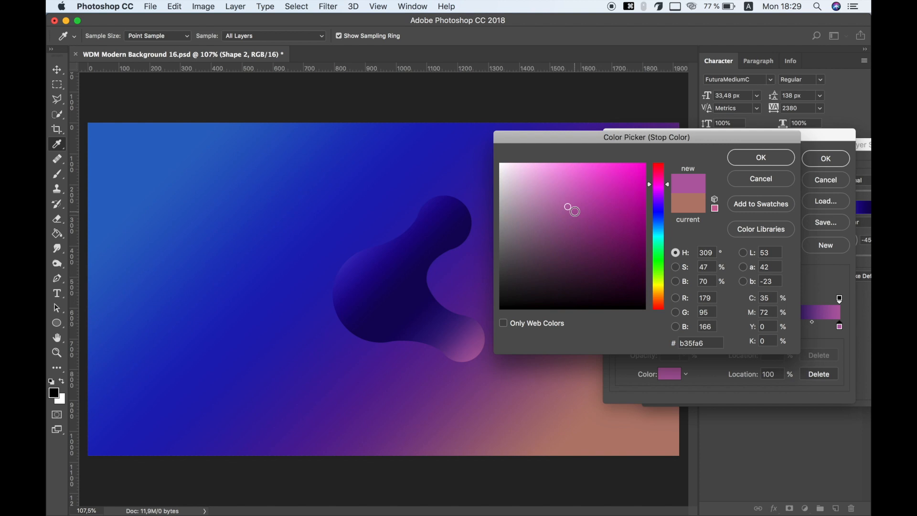
pyautogui.click(754, 164)
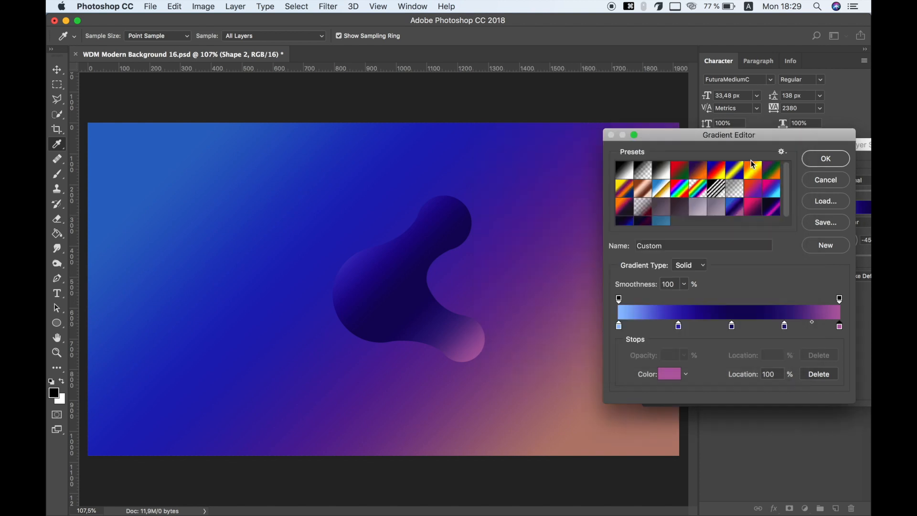
pyautogui.click(835, 159)
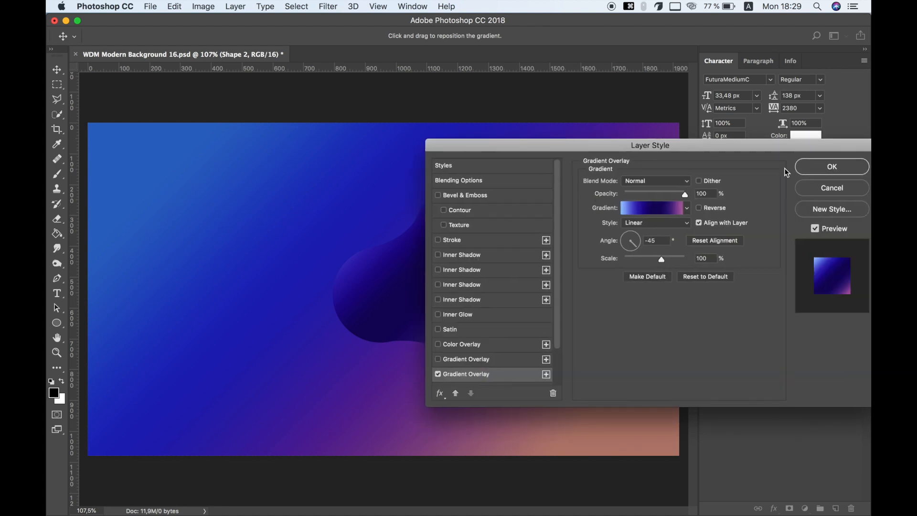
pyautogui.click(827, 168)
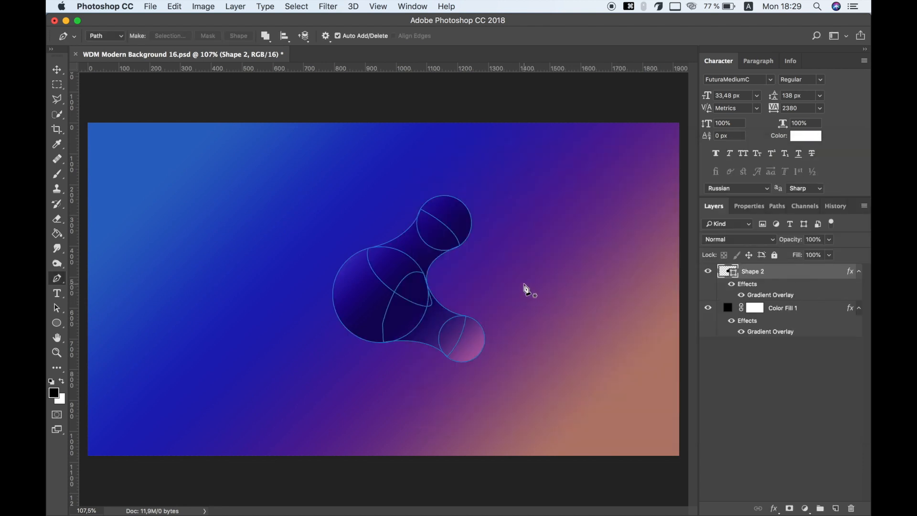
# - Enlarge the merged liquid shape slightly with Free Transform and position it near the canvas centre
pyautogui.click(57, 69)
pyautogui.moveTo(379, 282); pyautogui.dragTo(374, 296)
pyautogui.click(175, 6)
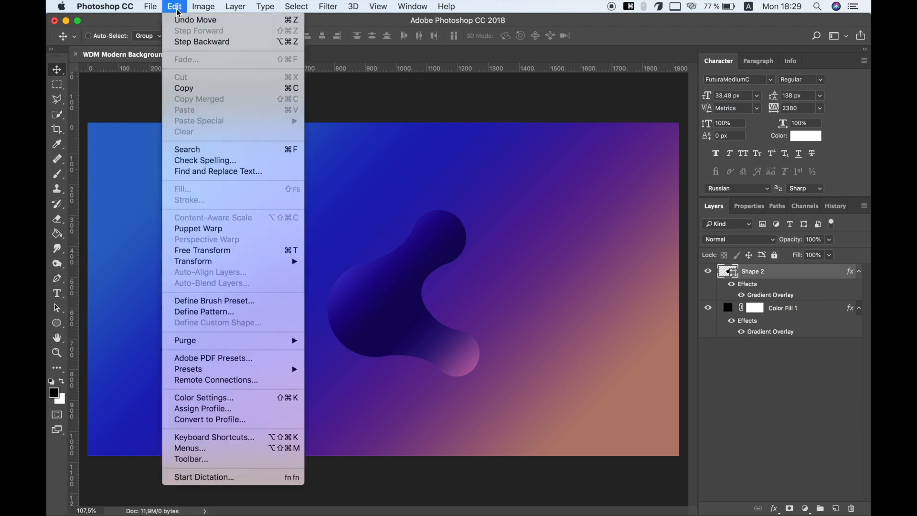
pyautogui.click(217, 252)
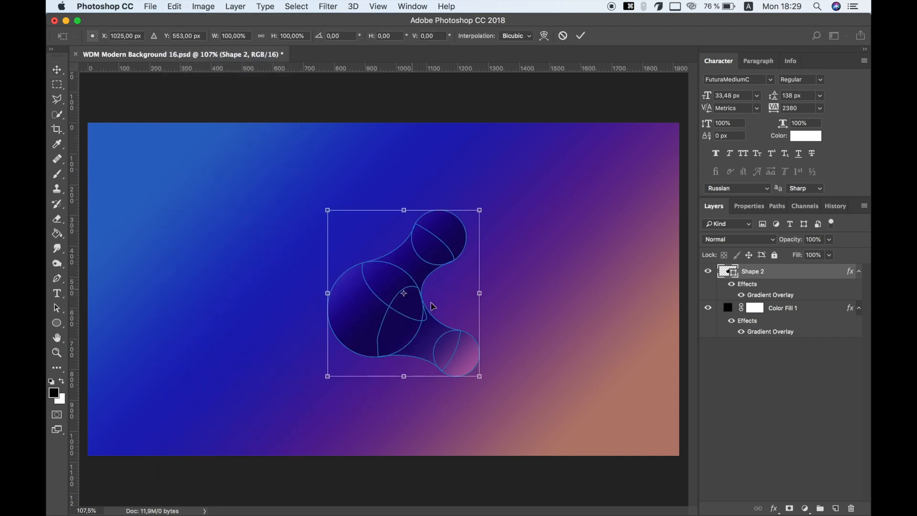
pyautogui.moveTo(481, 378); pyautogui.dragTo(500, 393)
pyautogui.press('Return')
pyautogui.moveTo(394, 290); pyautogui.dragTo(396, 294)
# - Duplicate the Shape 2 layer within the same document
pyautogui.rightClick(800, 270)
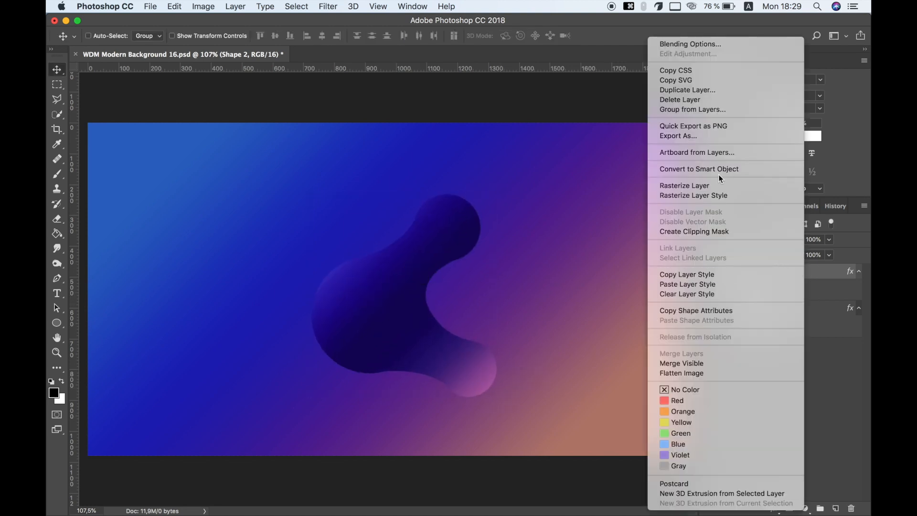
pyautogui.click(694, 92)
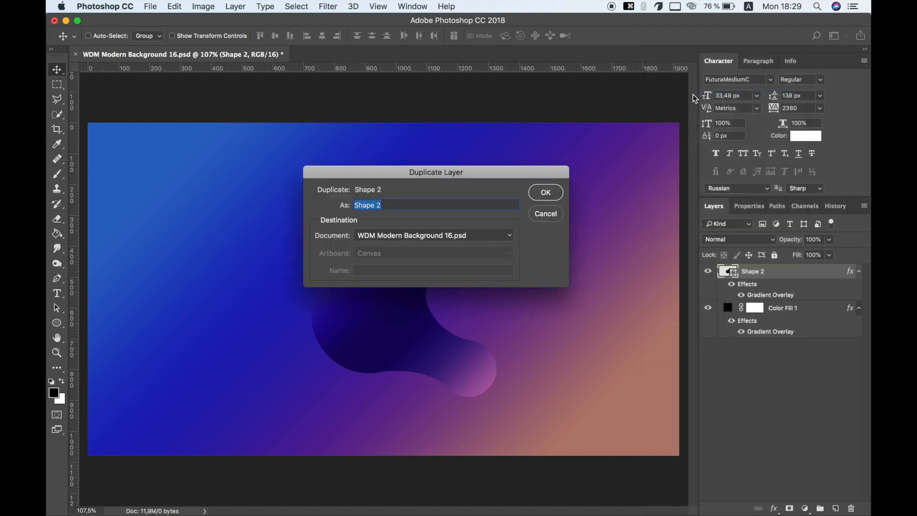
pyautogui.click(557, 195)
# - Rotate the lower Shape 2 layer to about -133° and shift it left behind the upper copy
pyautogui.click(772, 312)
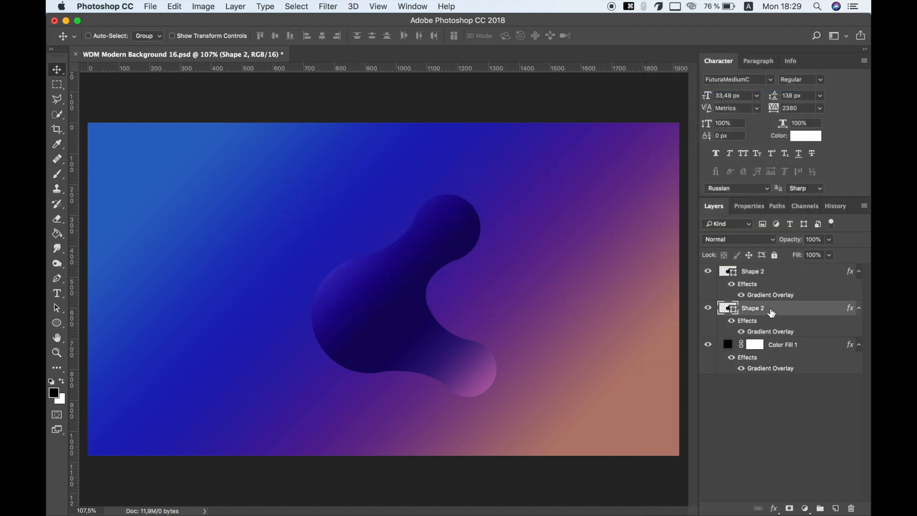
pyautogui.click(180, 11)
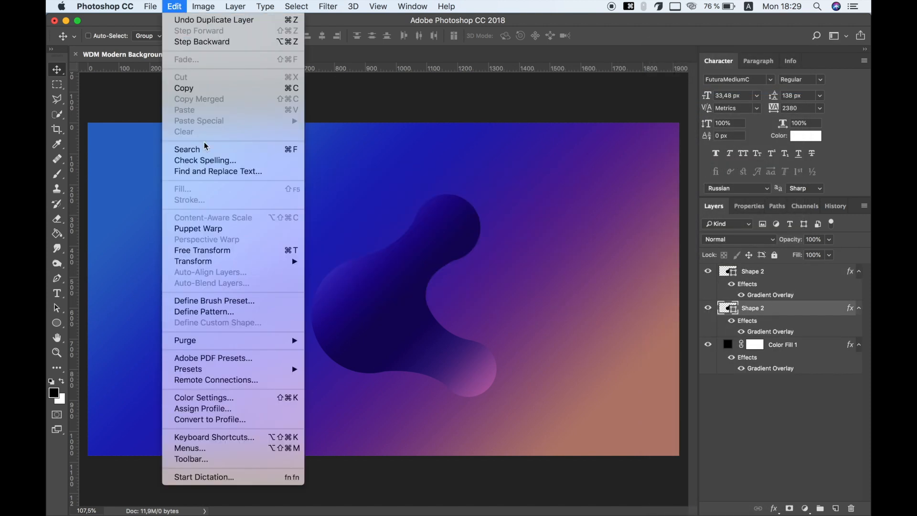
pyautogui.moveTo(225, 262)
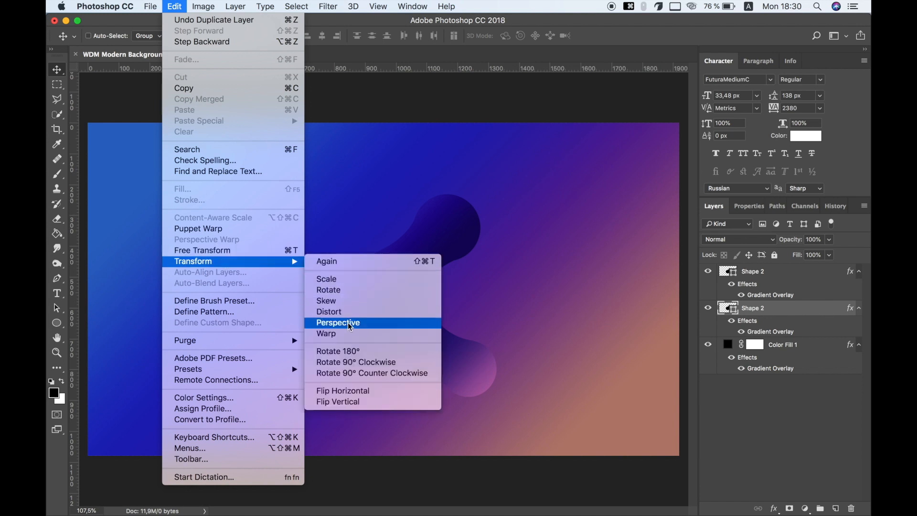
pyautogui.click(342, 292)
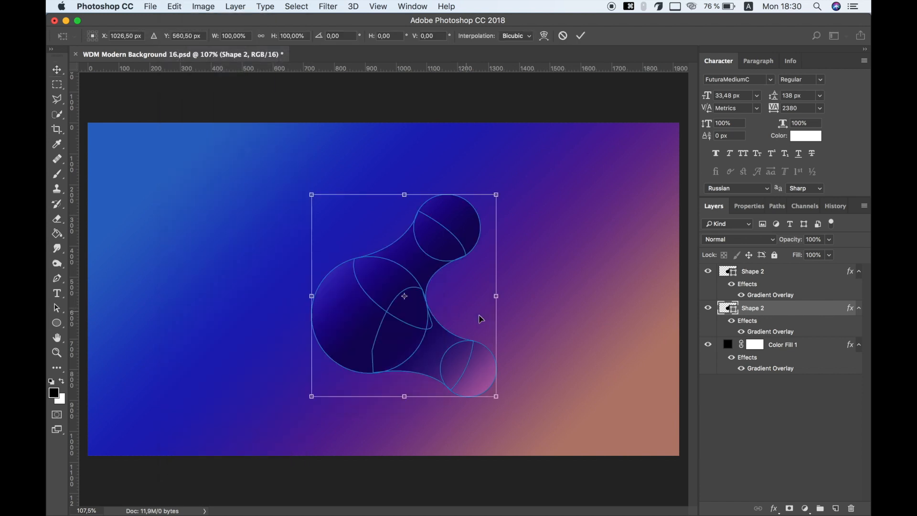
pyautogui.moveTo(563, 358); pyautogui.dragTo(377, 227)
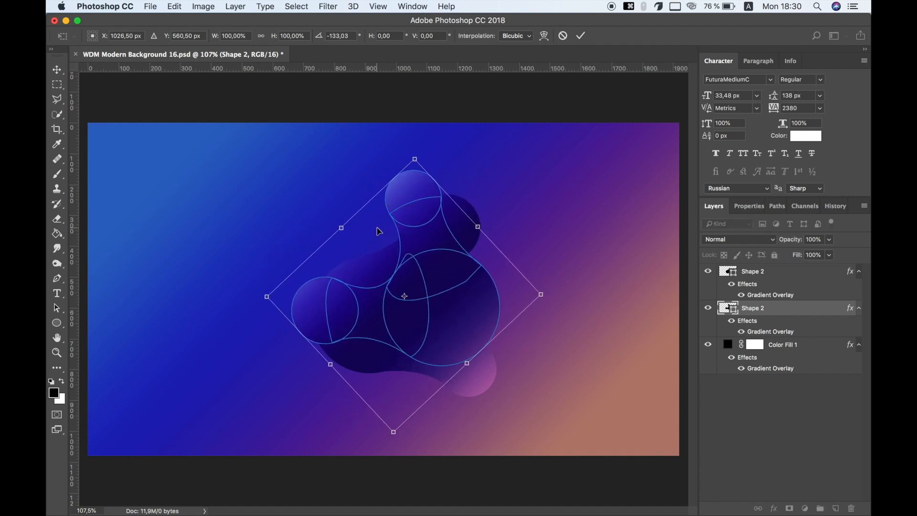
pyautogui.press('Return')
pyautogui.moveTo(460, 301); pyautogui.dragTo(430, 293)
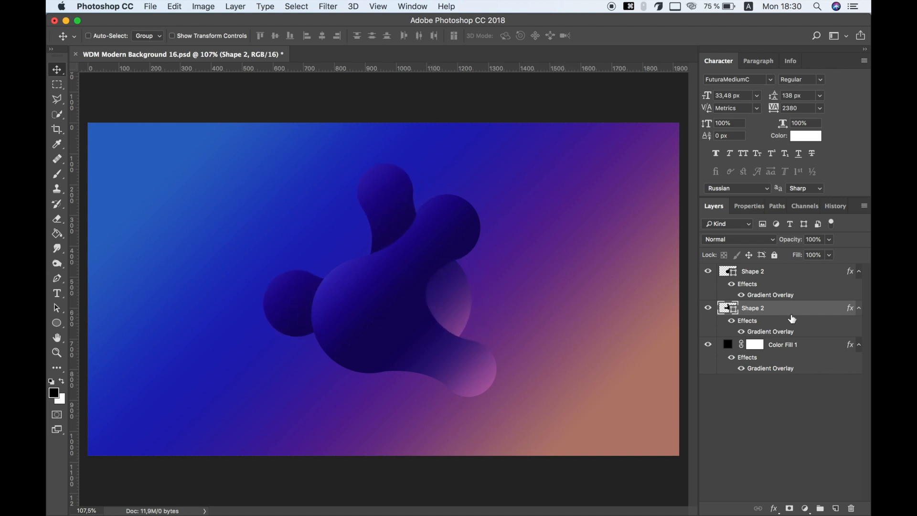
# - On a new layer above the others, draw a closed wavy blob left of the liquid shapes with the Pen tool and convert it to a shape
pyautogui.click(786, 271)
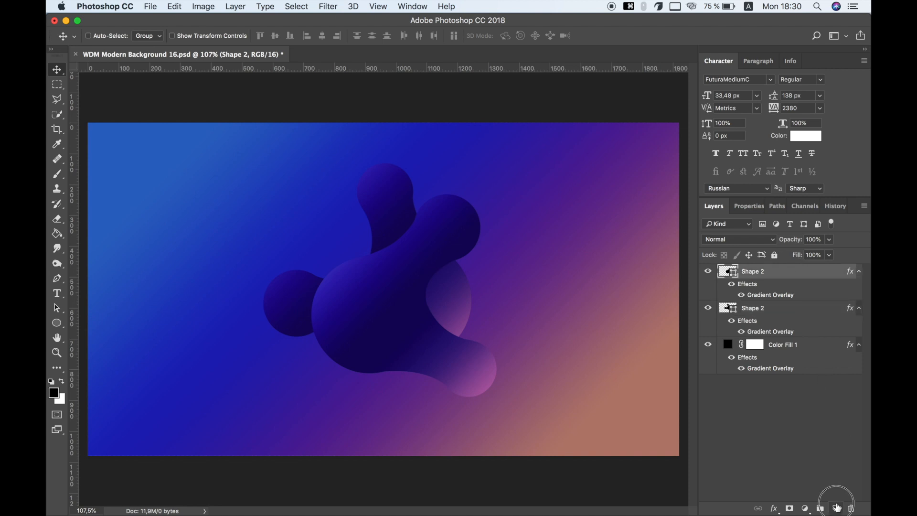
pyautogui.click(836, 508)
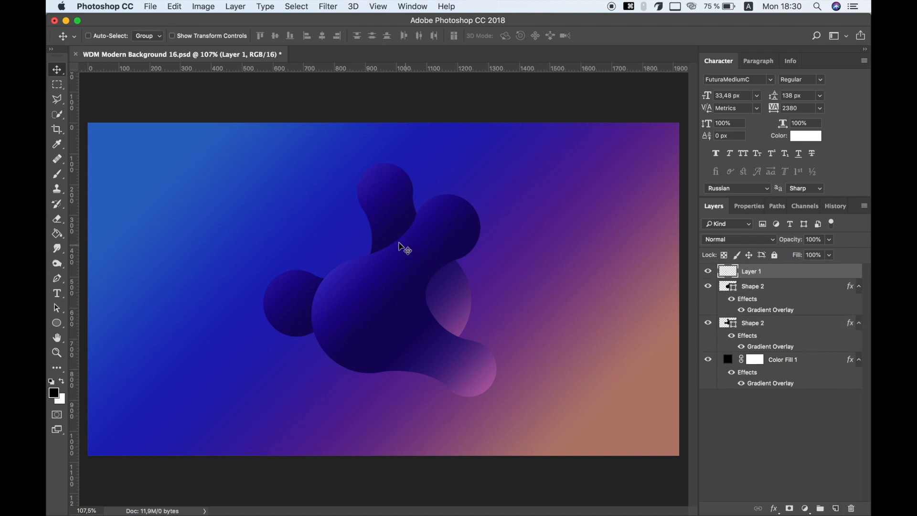
pyautogui.click(57, 278)
pyautogui.click(200, 182)
pyautogui.moveTo(217, 245); pyautogui.dragTo(211, 272)
pyautogui.moveTo(188, 305)
pyautogui.mouseDown()
pyautogui.moveTo(213, 329)
pyautogui.moveTo(197, 333)
pyautogui.mouseUp()
pyautogui.moveTo(136, 313); pyautogui.dragTo(137, 266)
pyautogui.moveTo(218, 245); pyautogui.dragTo(235, 240)
pyautogui.moveTo(162, 232); pyautogui.dragTo(153, 195)
pyautogui.moveTo(200, 182); pyautogui.dragTo(202, 182)
pyautogui.press('super+z')
pyautogui.click(200, 182)
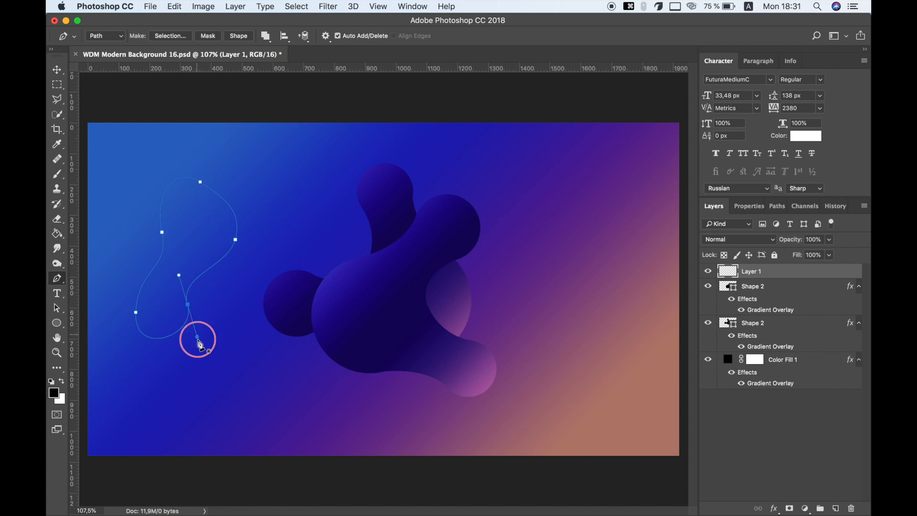
pyautogui.click(239, 37)
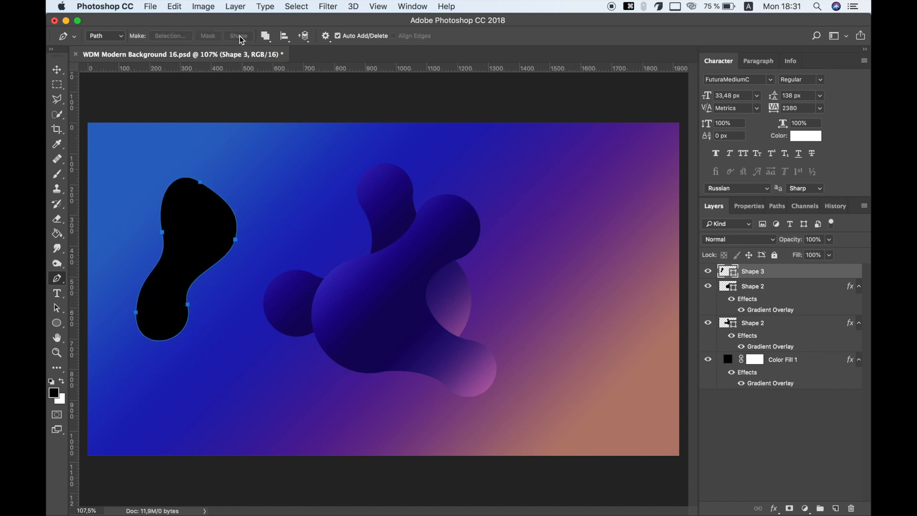
# - Copy the upper Shape 2 layer's style and paste it onto the new blob, Shape 3
pyautogui.rightClick(768, 288)
pyautogui.click(742, 274)
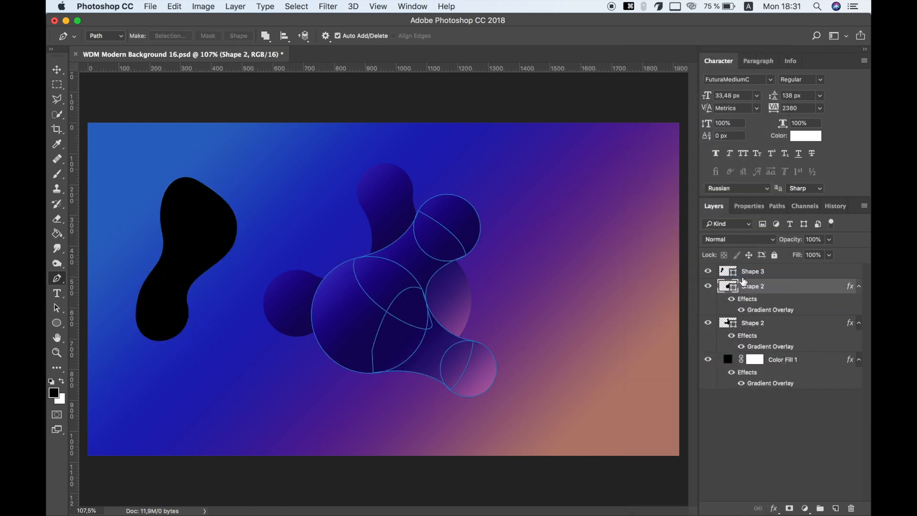
pyautogui.rightClick(795, 270)
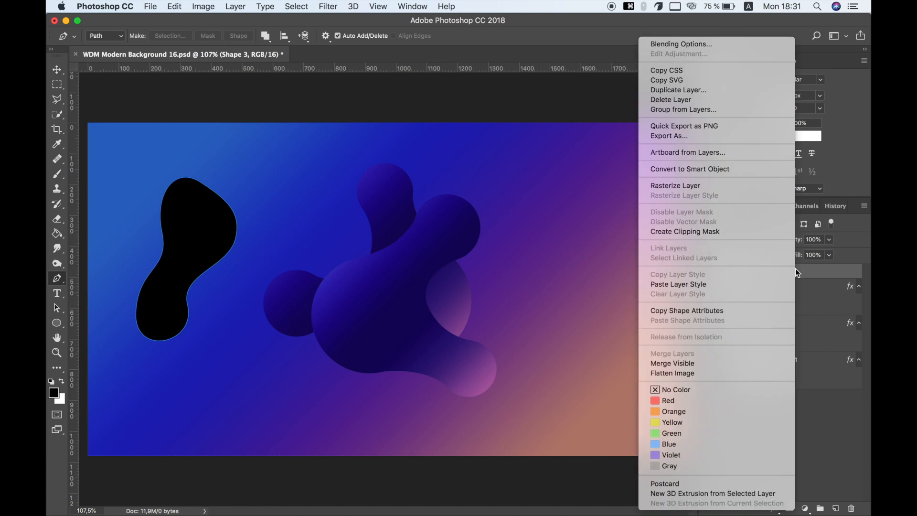
pyautogui.click(727, 284)
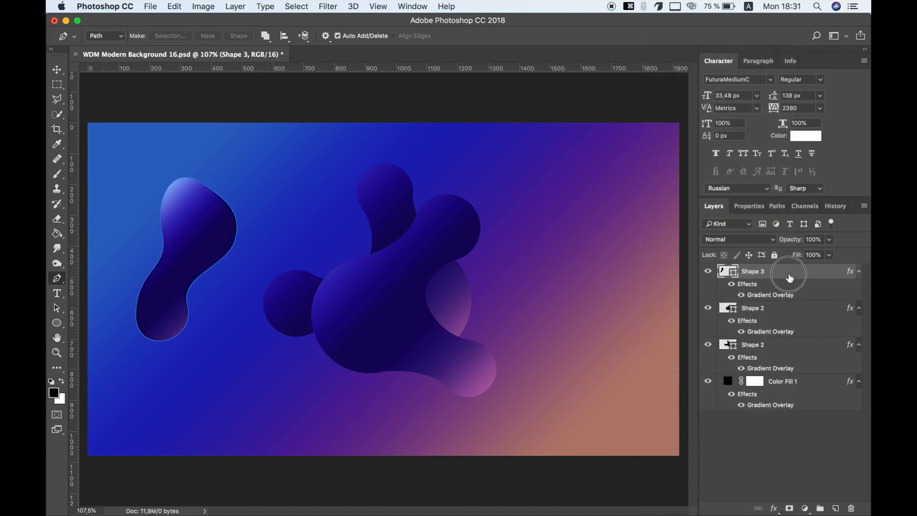
# - Move the blob to the canvas's upper right area, scale it down to a small drop and rotate it counterclockwise
pyautogui.click(57, 70)
pyautogui.moveTo(184, 240); pyautogui.dragTo(585, 229)
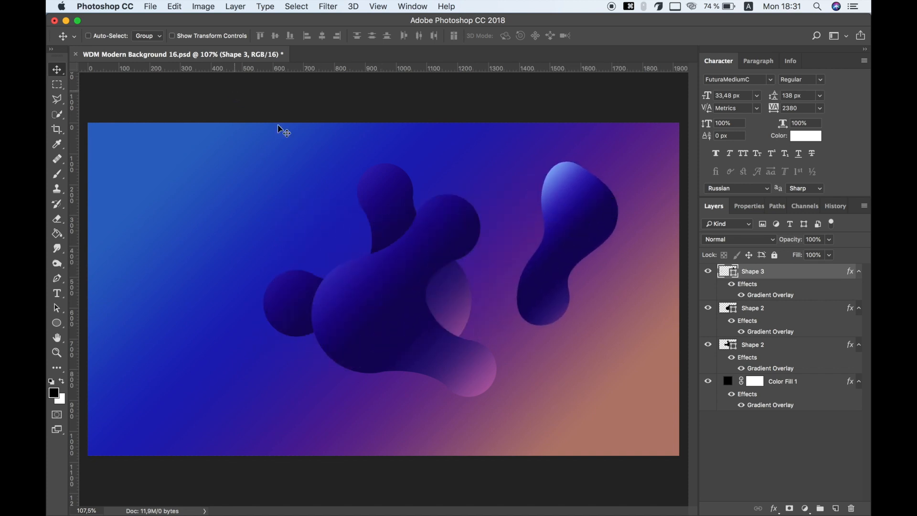
pyautogui.click(204, 6)
pyautogui.click(229, 250)
pyautogui.moveTo(619, 160); pyautogui.dragTo(595, 216)
pyautogui.moveTo(612, 349); pyautogui.dragTo(614, 208)
pyautogui.moveTo(618, 275); pyautogui.dragTo(636, 262)
pyautogui.press('Return')
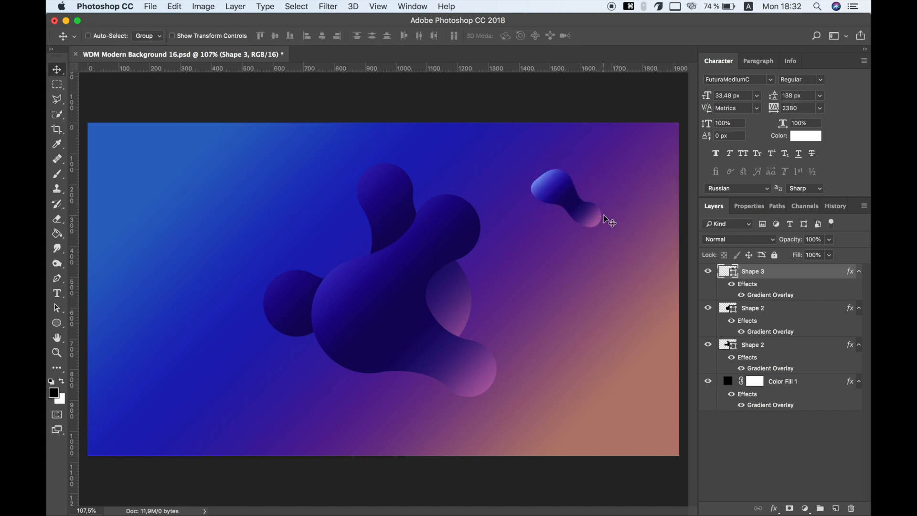
pyautogui.moveTo(580, 213); pyautogui.dragTo(603, 222)
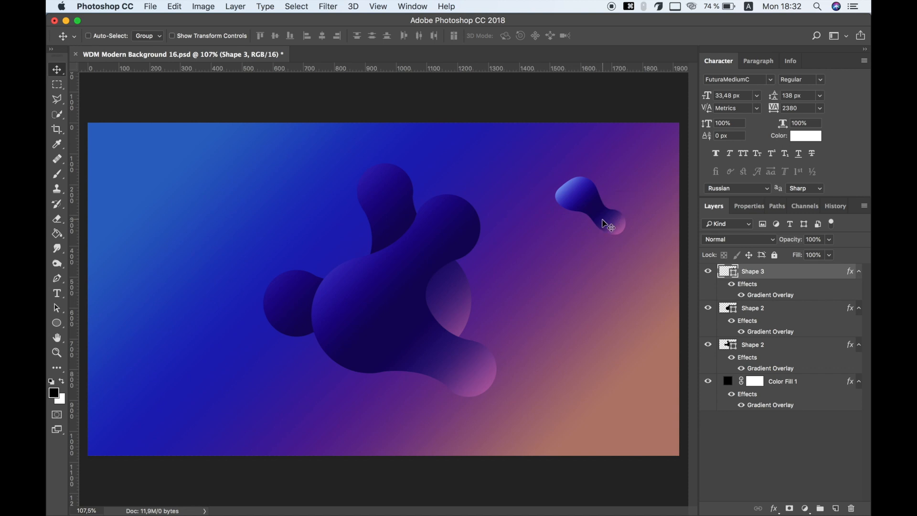
# - Rotate the small blob slightly further counterclockwise so it lies flatter
pyautogui.click(174, 7)
pyautogui.click(226, 248)
pyautogui.moveTo(631, 264); pyautogui.dragTo(645, 239)
pyautogui.moveTo(616, 171); pyautogui.dragTo(610, 207)
pyautogui.press('Return')
# - Edit Shape 3's gradient overlay, removing the light blue start stop and moving the dark blue stop to location 0%
pyautogui.doubleClick(771, 294)
pyautogui.click(462, 180)
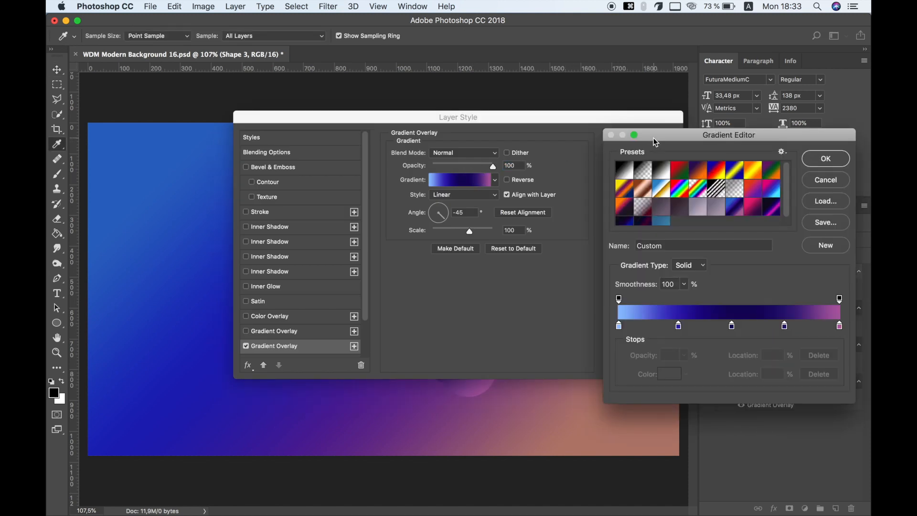
pyautogui.moveTo(594, 121); pyautogui.dragTo(423, 148)
pyautogui.moveTo(592, 167); pyautogui.dragTo(356, 137)
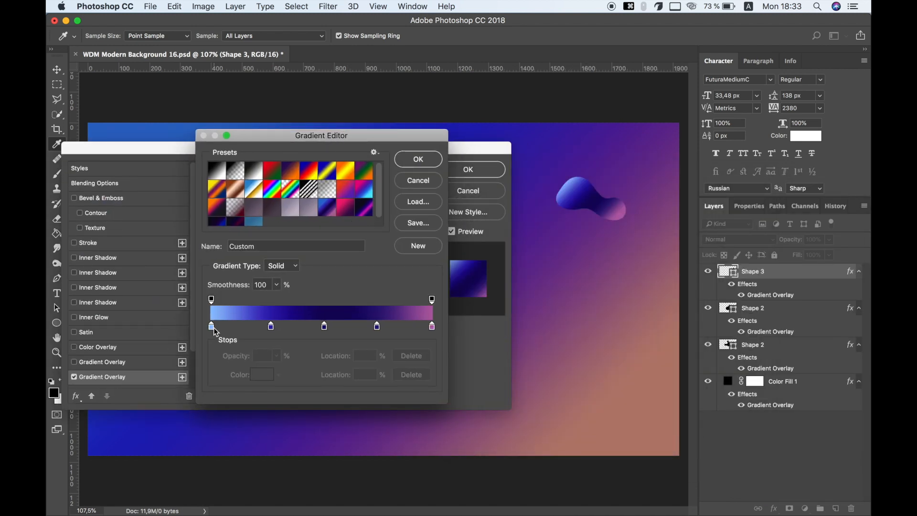
pyautogui.moveTo(215, 330); pyautogui.dragTo(205, 344)
pyautogui.moveTo(268, 329); pyautogui.dragTo(211, 327)
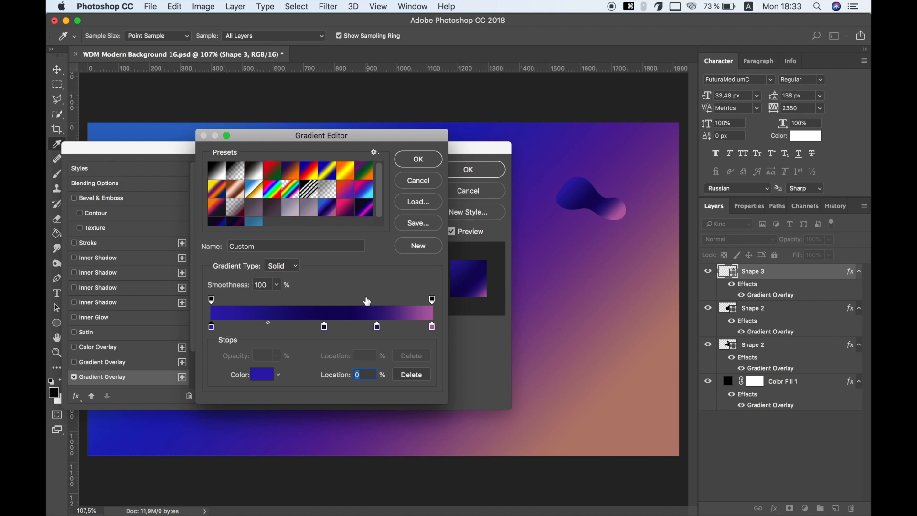
pyautogui.click(419, 160)
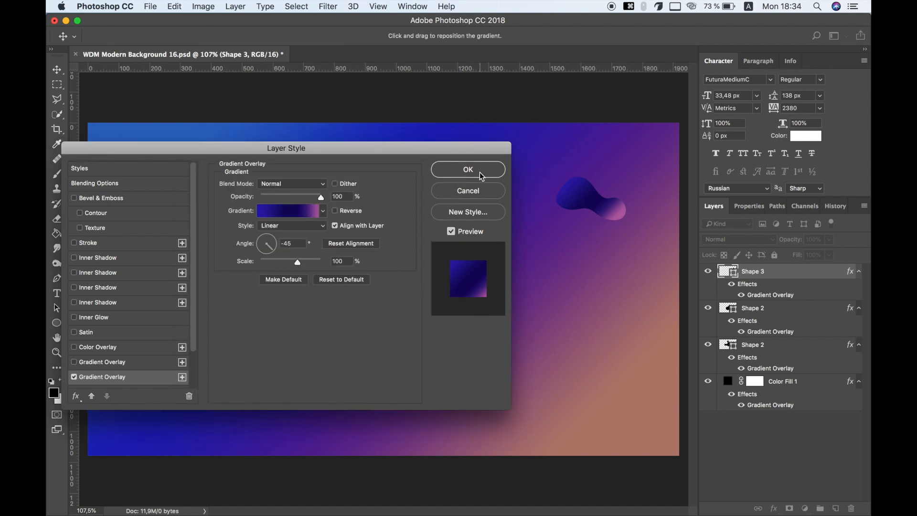
pyautogui.click(468, 170)
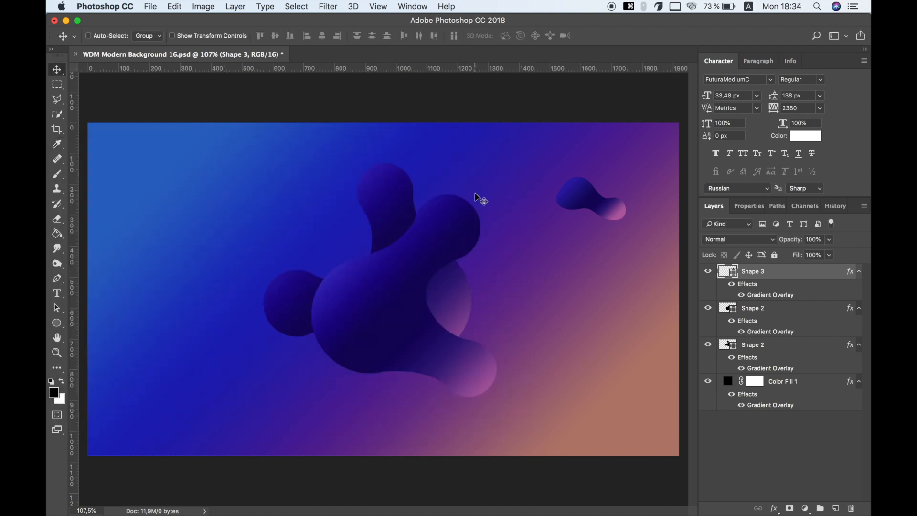
# - Duplicate the Shape 3 layer and move the copy to the canvas's left area, above the liquid shapes' left bulge
pyautogui.rightClick(783, 272)
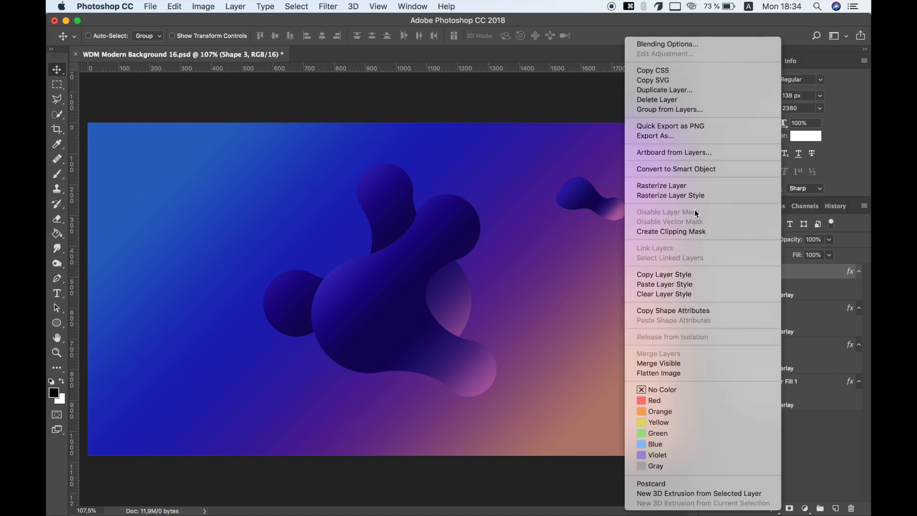
pyautogui.click(640, 88)
pyautogui.press('Return')
pyautogui.moveTo(594, 202); pyautogui.dragTo(228, 257)
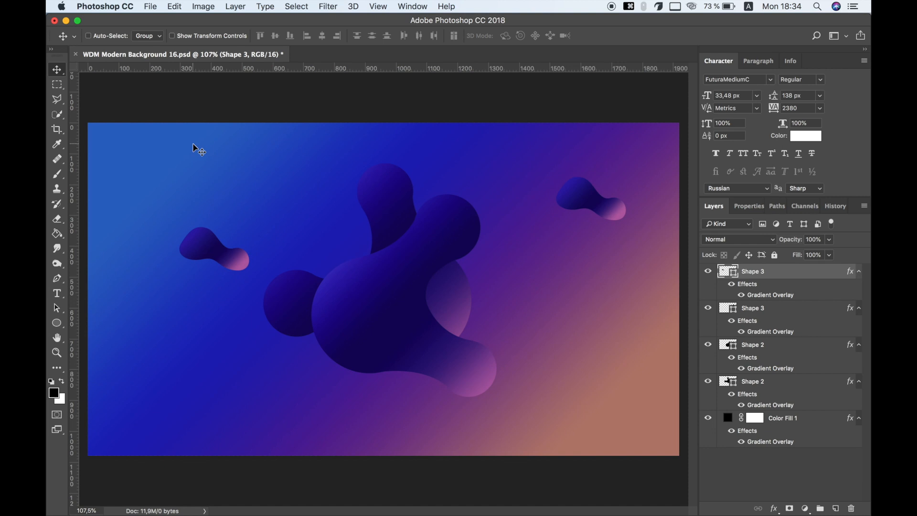
# - Rotate the copied blob about 124°, enlarge it to about 113% and place it partly beyond the canvas's left edge
pyautogui.click(206, 9)
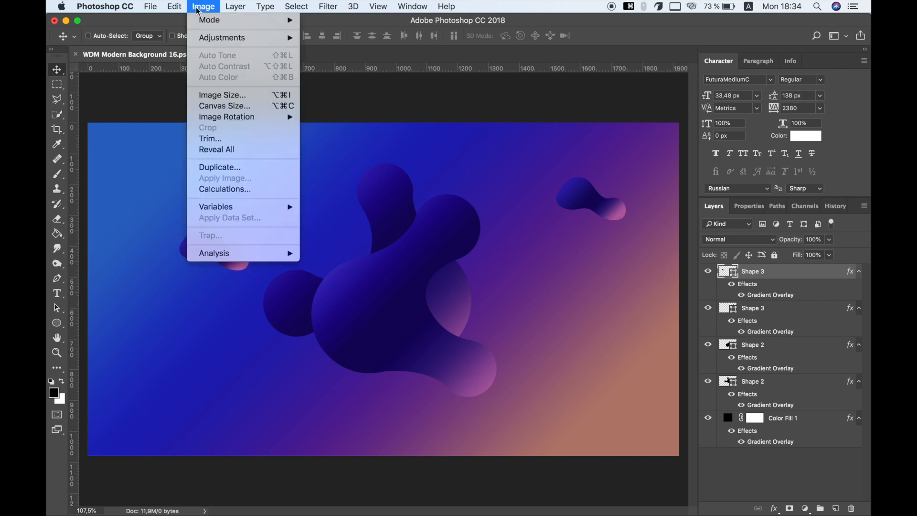
pyautogui.moveTo(183, 11)
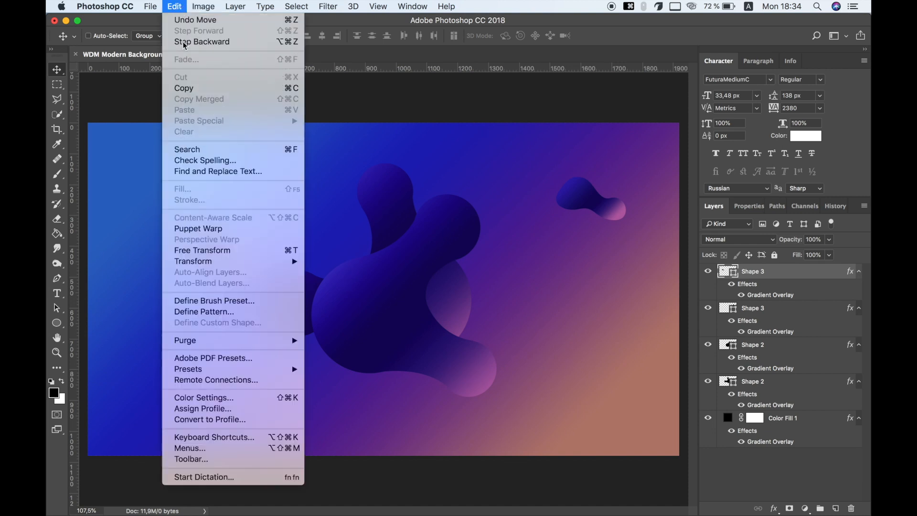
pyautogui.click(241, 250)
pyautogui.moveTo(252, 235); pyautogui.dragTo(219, 307)
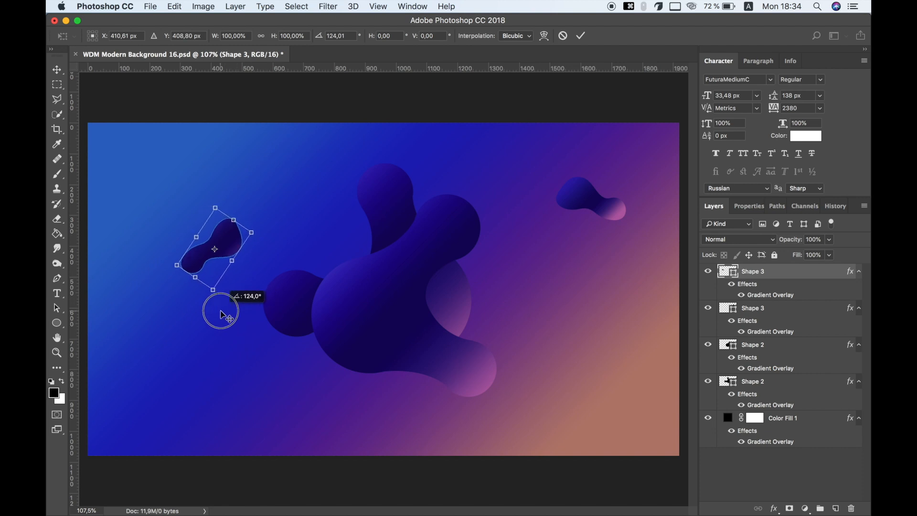
pyautogui.moveTo(238, 240); pyautogui.dragTo(145, 287)
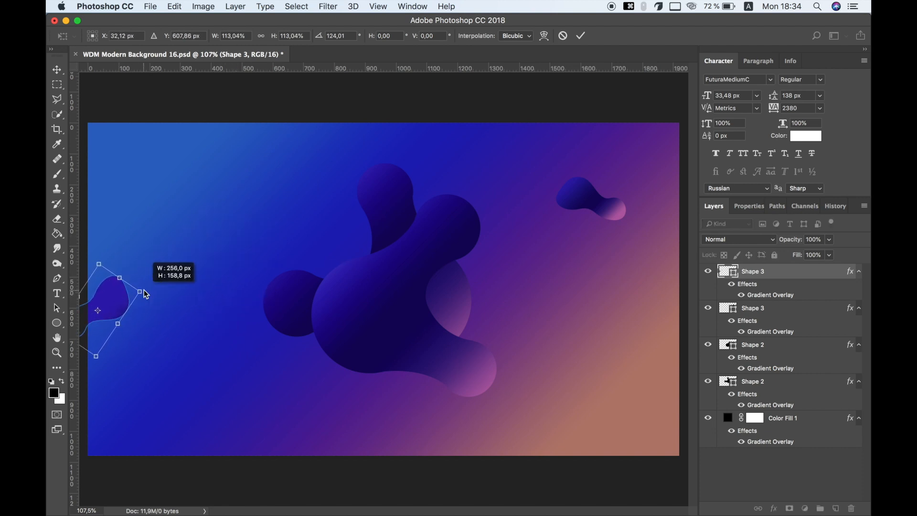
pyautogui.press('Return')
pyautogui.moveTo(133, 308); pyautogui.dragTo(136, 310)
# - Convert the copied blob at the left edge to a smart object and apply a Gaussian Blur with a 5.8 px radius
pyautogui.rightClick(809, 270)
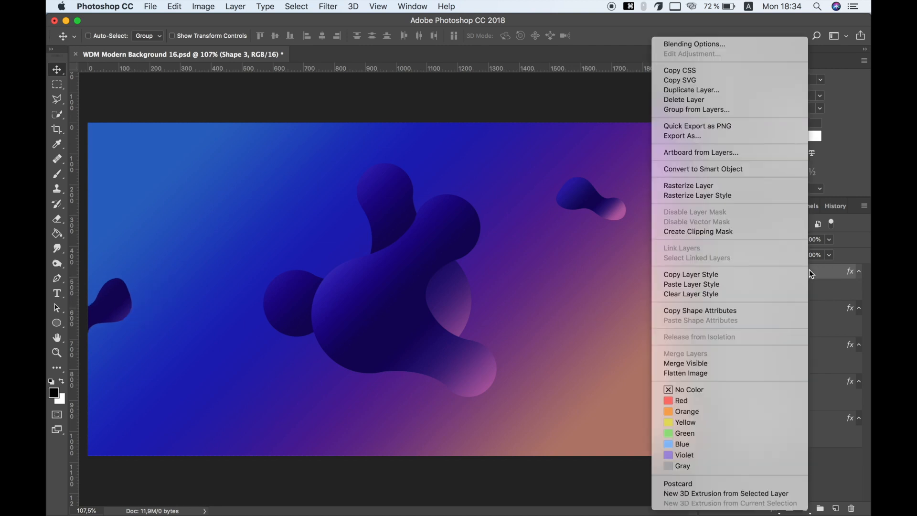
pyautogui.click(747, 178)
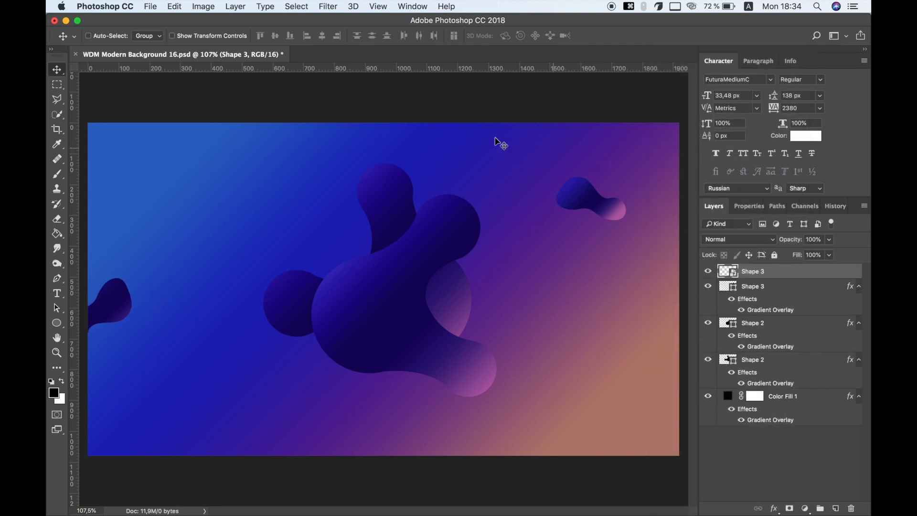
pyautogui.click(328, 7)
pyautogui.moveTo(389, 143)
pyautogui.click(487, 188)
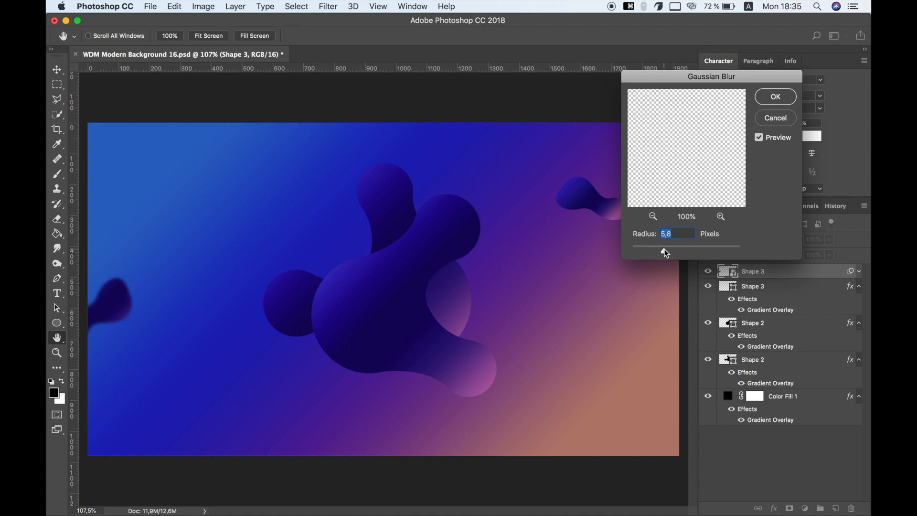
pyautogui.click(778, 97)
# - Convert the original Shape 3 drop at the upper right to a smart object and apply a Gaussian Blur of 5.2 px
pyautogui.rightClick(786, 313)
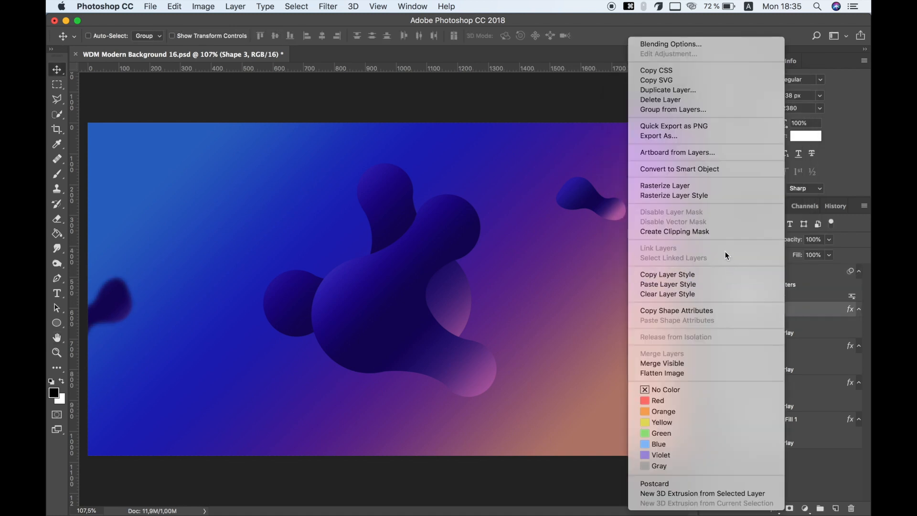
pyautogui.click(701, 170)
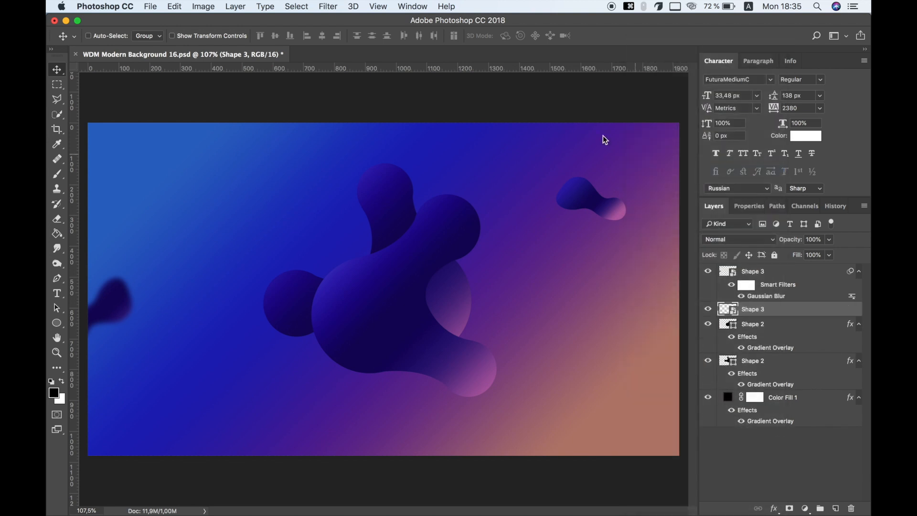
pyautogui.click(327, 6)
pyautogui.click(365, 20)
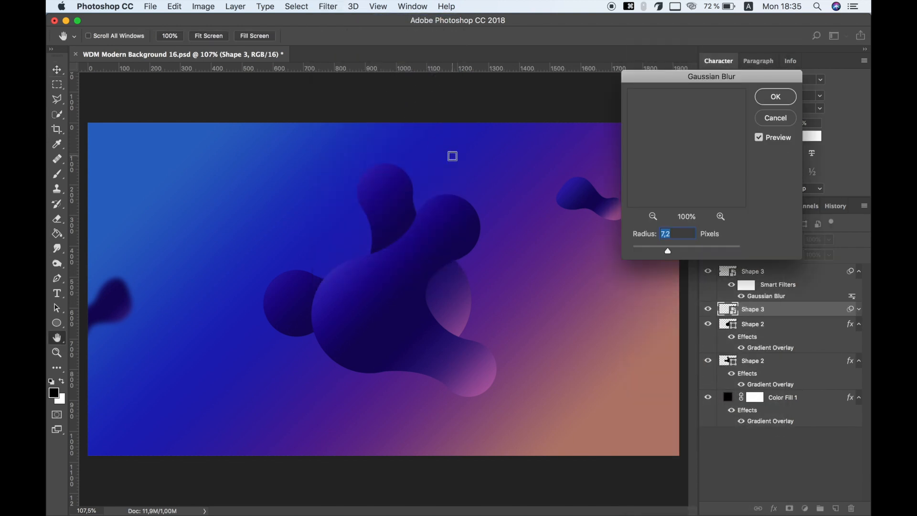
pyautogui.moveTo(667, 249); pyautogui.dragTo(662, 251)
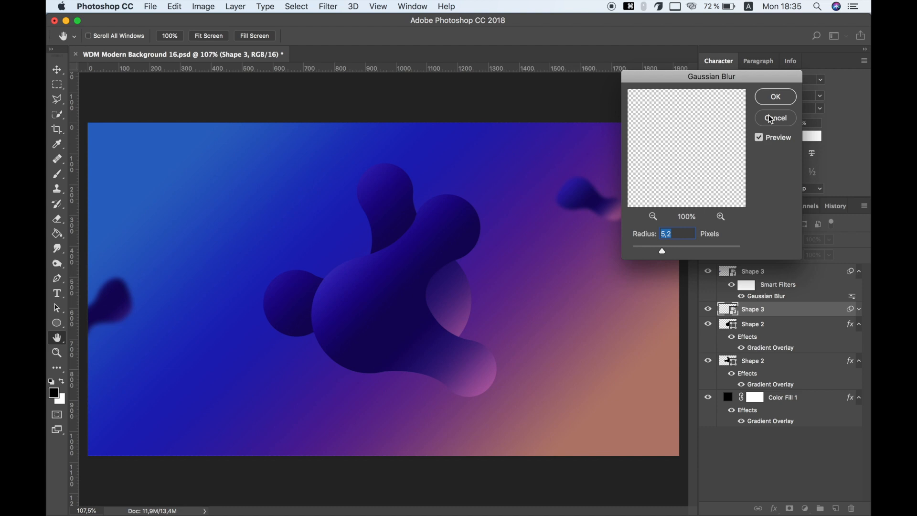
pyautogui.click(774, 98)
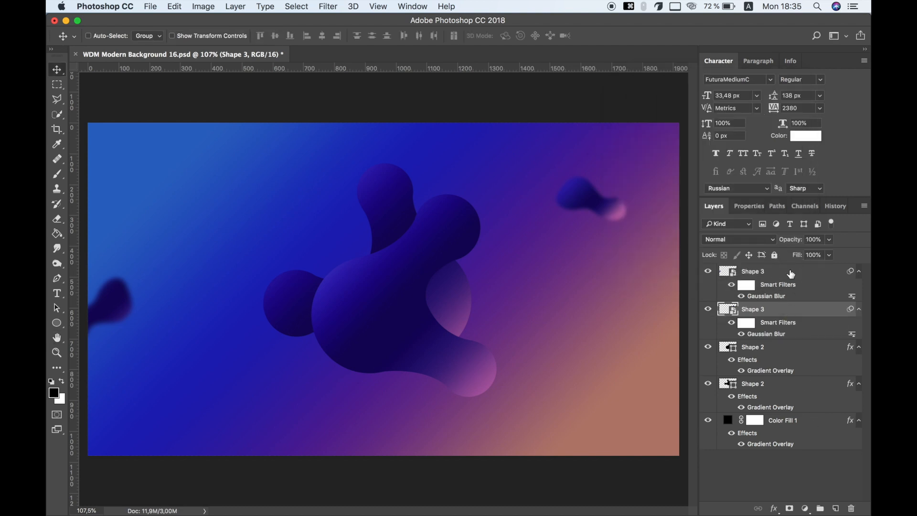
# - Add a new layer above the others and draw a circle about 204 px wide in the canvas's upper left area
pyautogui.click(812, 271)
pyautogui.click(836, 508)
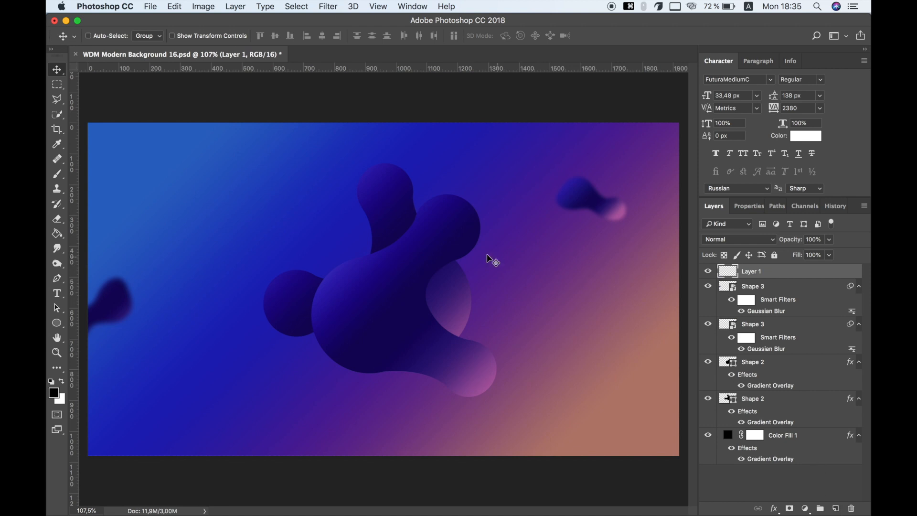
pyautogui.click(62, 323)
pyautogui.moveTo(201, 165); pyautogui.dragTo(268, 229)
pyautogui.click(712, 208)
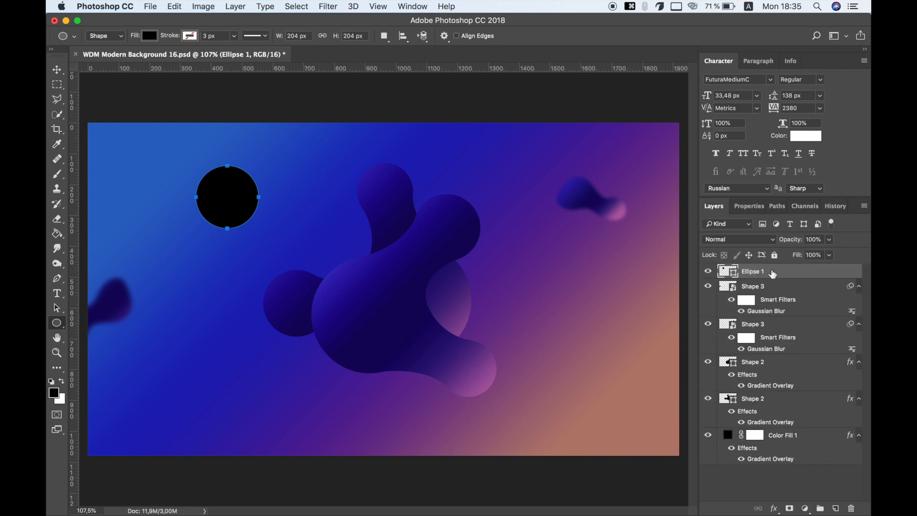
# - Copy the upper Shape 2 layer's style and paste it onto the new circle, Ellipse 1
pyautogui.click(771, 363)
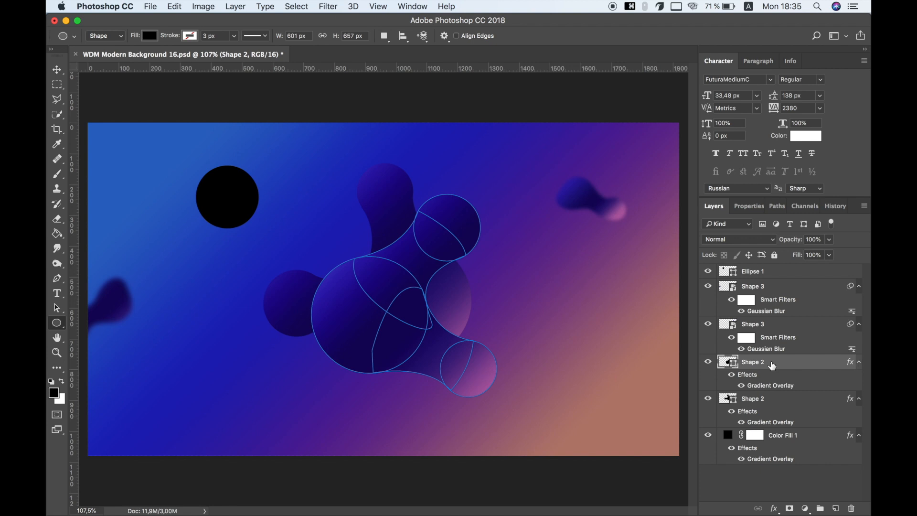
pyautogui.rightClick(772, 365)
pyautogui.click(709, 283)
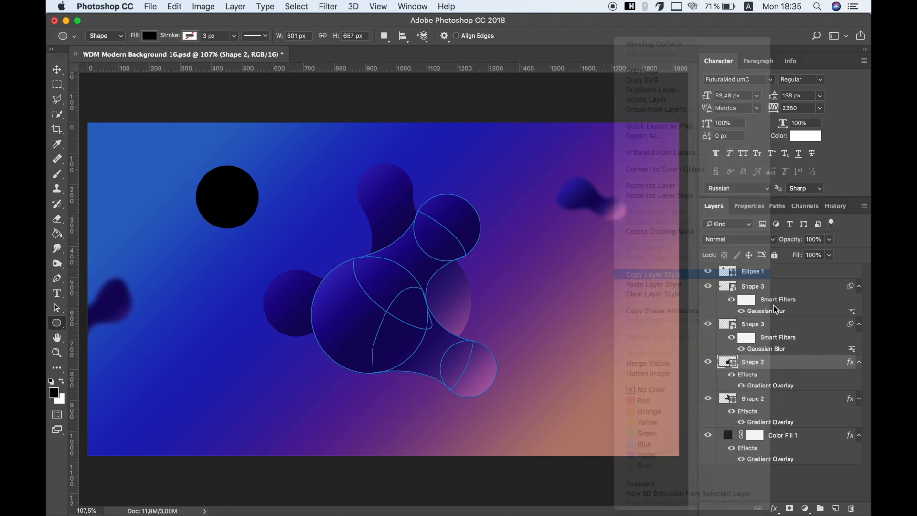
pyautogui.rightClick(786, 275)
pyautogui.click(760, 283)
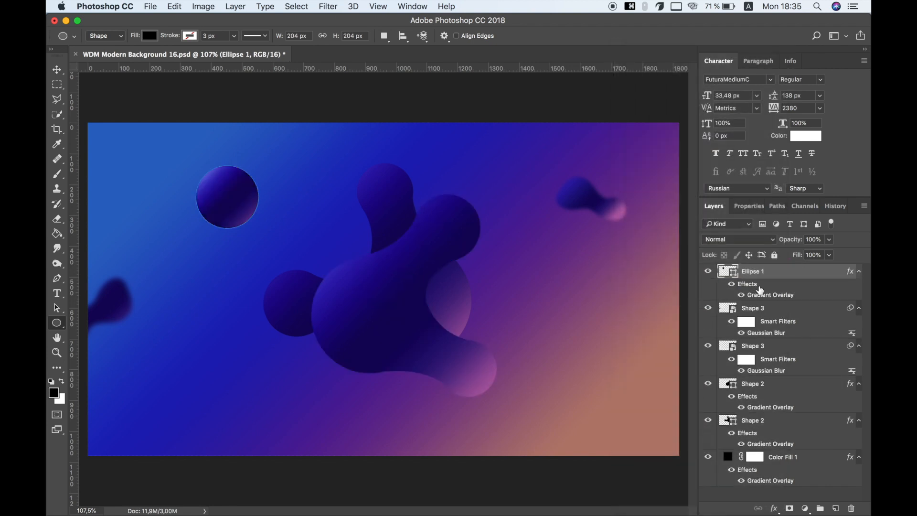
# - Move the circle to the right of the liquid shapes, just below the blurred drop
pyautogui.click(57, 69)
pyautogui.moveTo(215, 193); pyautogui.dragTo(527, 258)
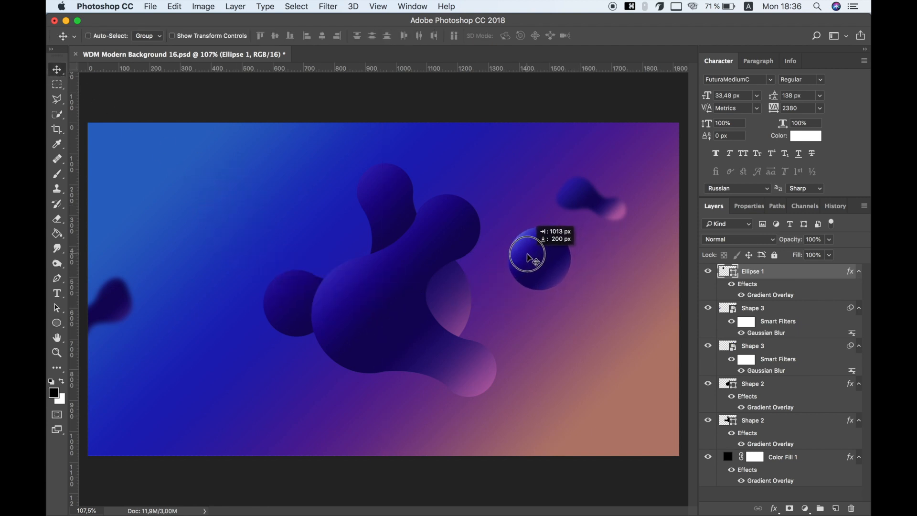
pyautogui.moveTo(527, 258); pyautogui.dragTo(528, 259)
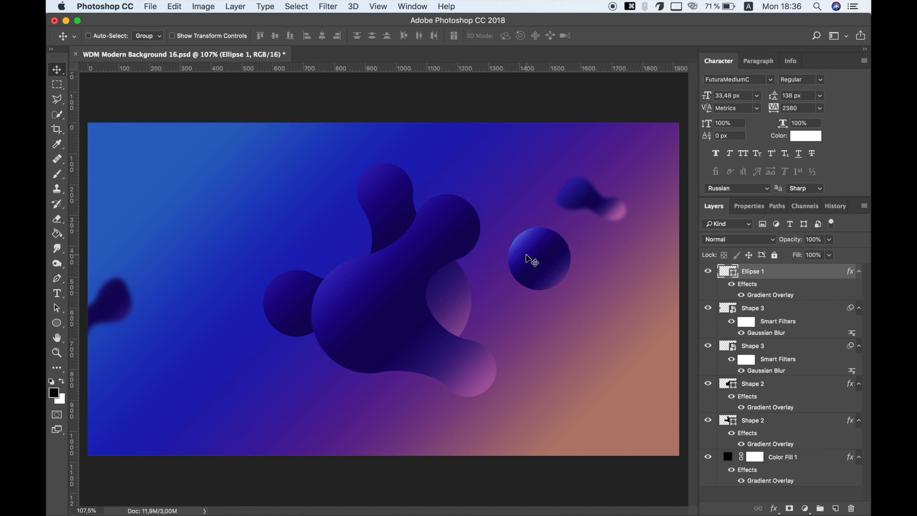
# - Duplicate the Ellipse 1 layer and move the copy below the first circle, slightly to its right
pyautogui.rightClick(764, 272)
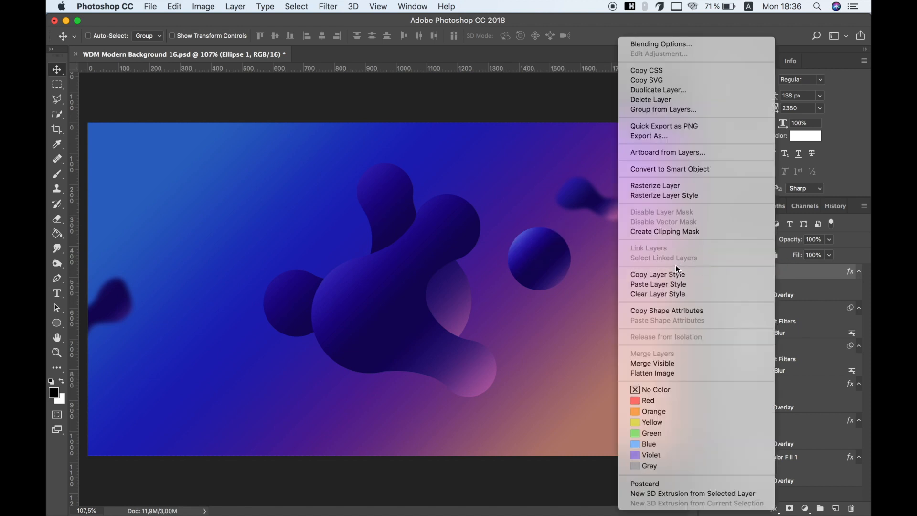
pyautogui.click(651, 91)
pyautogui.press('Return')
pyautogui.moveTo(578, 256); pyautogui.dragTo(611, 356)
# - Scale the lower circle copy down to roughly half its size
pyautogui.click(177, 7)
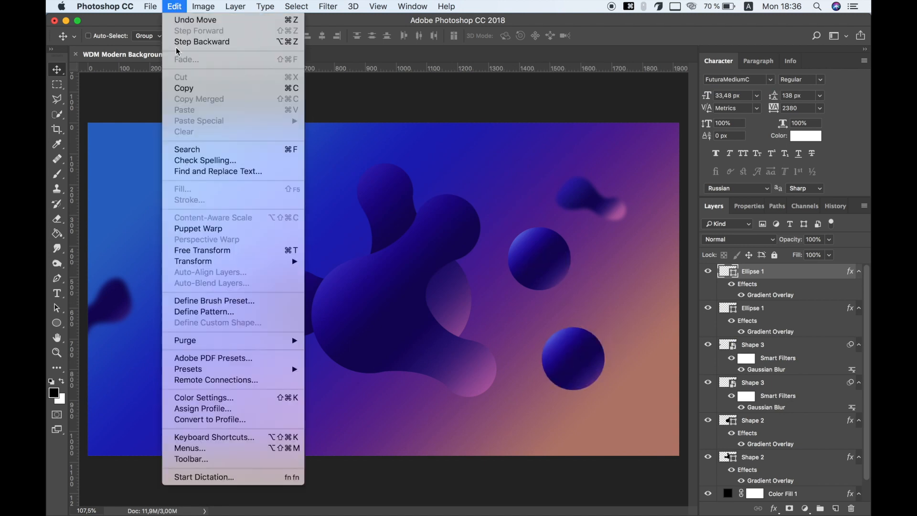
pyautogui.click(202, 250)
pyautogui.moveTo(604, 327); pyautogui.dragTo(586, 357)
pyautogui.press('Return')
# - Duplicate the small circle's layer and move the copy to the upper left of the liquid shapes
pyautogui.click(789, 274)
pyautogui.rightClick(789, 274)
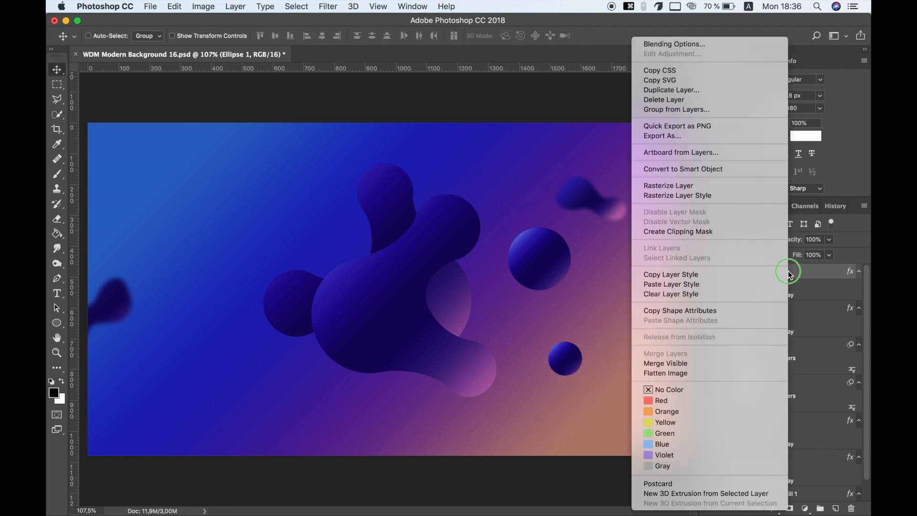
pyautogui.click(695, 91)
pyautogui.click(550, 195)
pyautogui.moveTo(570, 357); pyautogui.dragTo(274, 204)
# - Scale the circle at the upper left of the liquid shapes down slightly
pyautogui.click(180, 9)
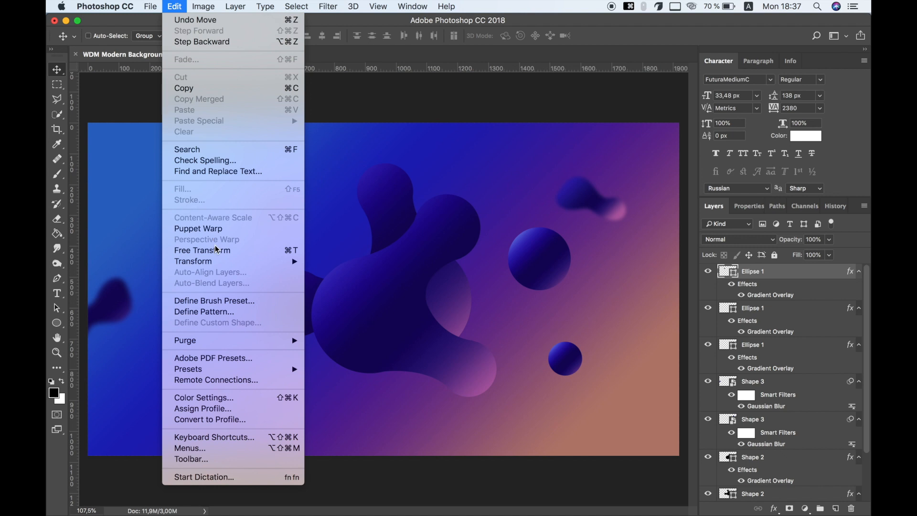
pyautogui.moveTo(218, 262)
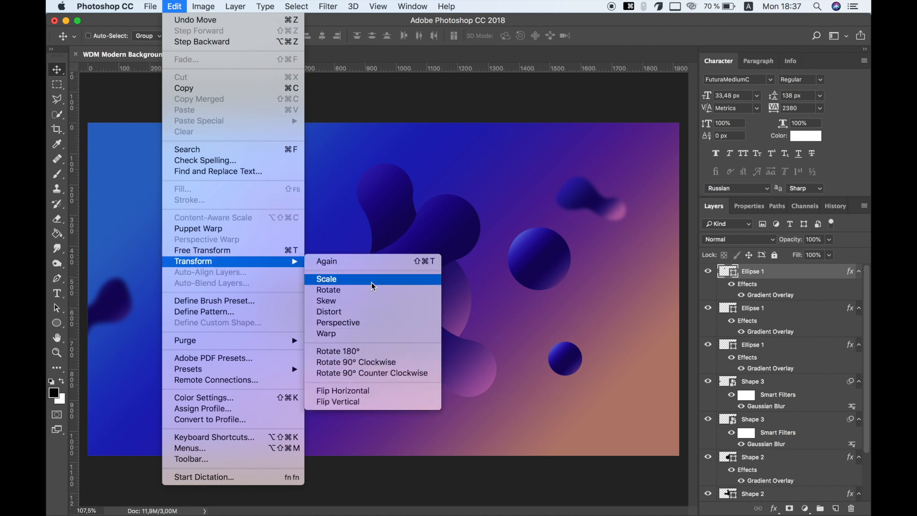
pyautogui.click(327, 279)
pyautogui.moveTo(288, 190); pyautogui.dragTo(289, 197)
pyautogui.press('Return')
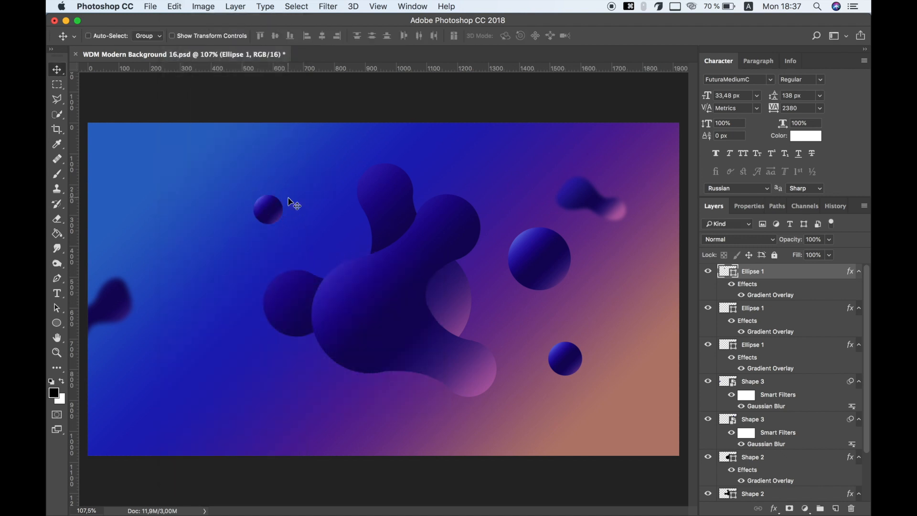
# - Duplicate the upper left circle's layer and move the copy to the lower left of the liquid shapes
pyautogui.rightClick(796, 275)
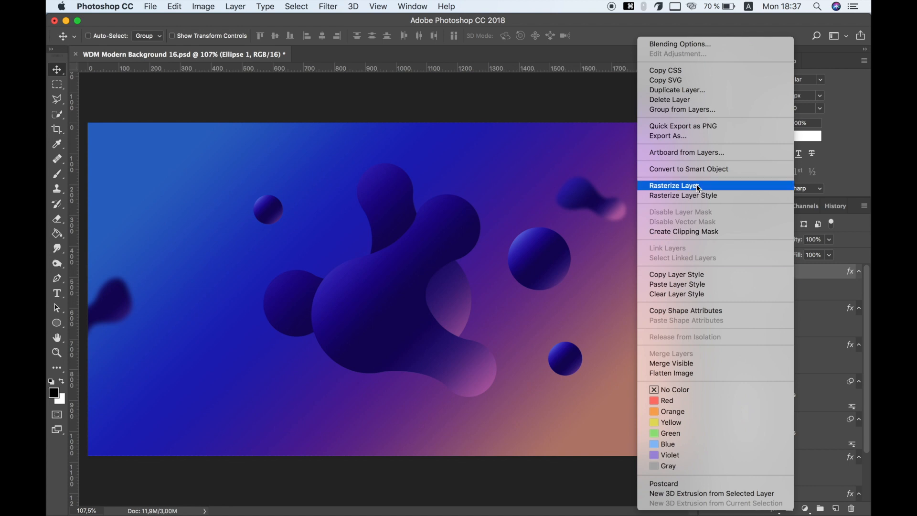
pyautogui.click(681, 94)
pyautogui.click(546, 193)
pyautogui.moveTo(292, 212); pyautogui.dragTo(277, 375)
# - Enlarge the lower left circle copy with Free Transform
pyautogui.click(174, 6)
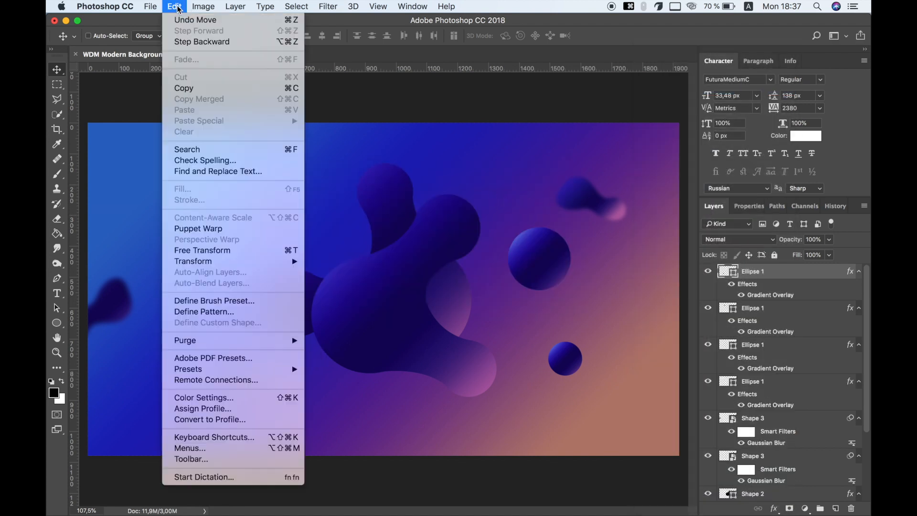
pyautogui.click(202, 250)
pyautogui.moveTo(258, 361)
pyautogui.mouseDown()
pyautogui.moveTo(275, 351)
pyautogui.moveTo(251, 374)
pyautogui.mouseUp()
pyautogui.press('Return')
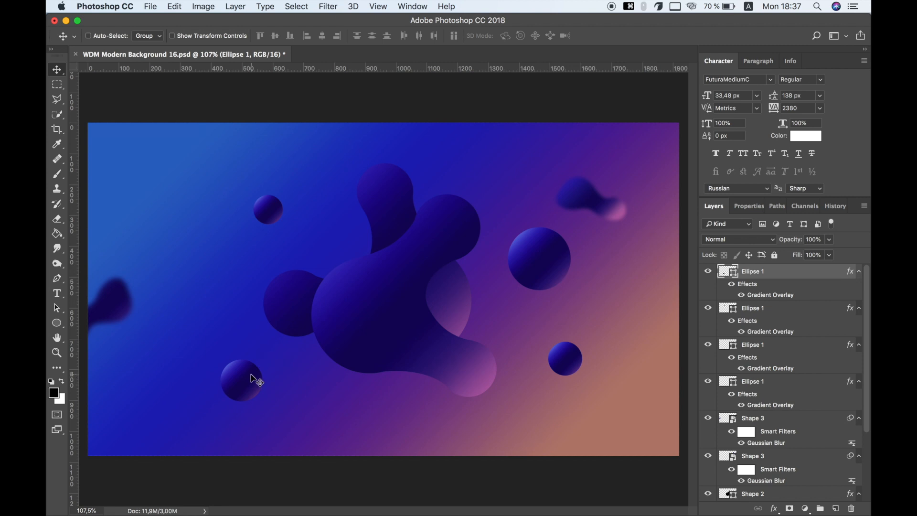
# - Duplicate the layer of the large central liquid shape
pyautogui.keyDown('super'); pyautogui.click(394, 319); pyautogui.keyUp('super')
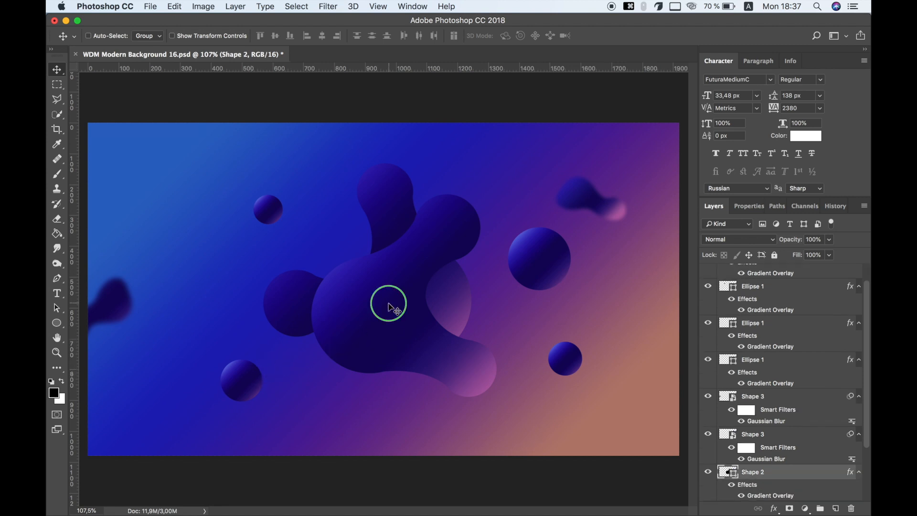
pyautogui.scroll(-1, 804, 415)
pyautogui.rightClick(795, 460)
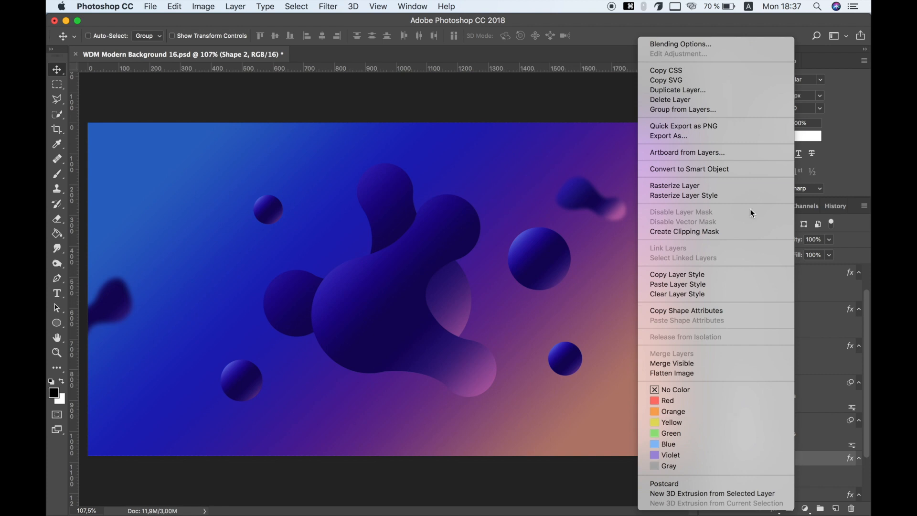
pyautogui.click(688, 91)
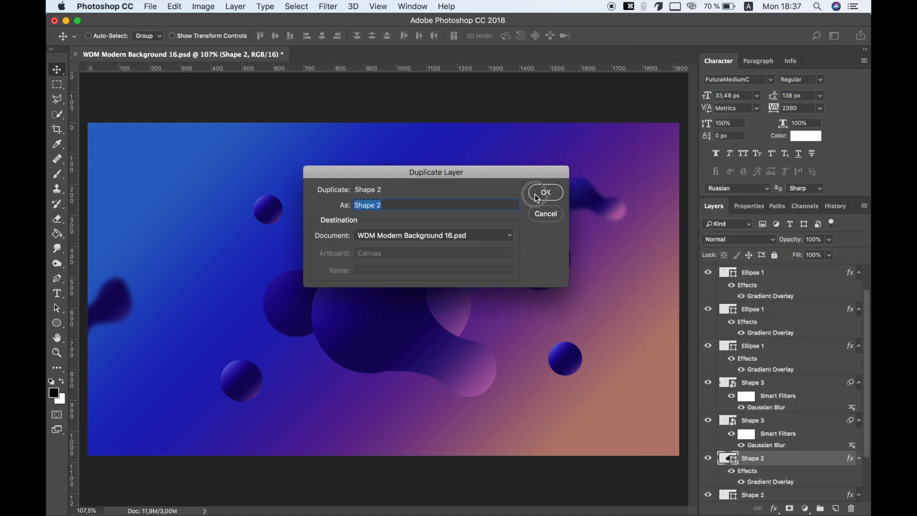
pyautogui.click(535, 193)
# - Scale down and rotate the liquid shape copy with Free Transform, placing it at the lower edge of the central shape
pyautogui.click(183, 7)
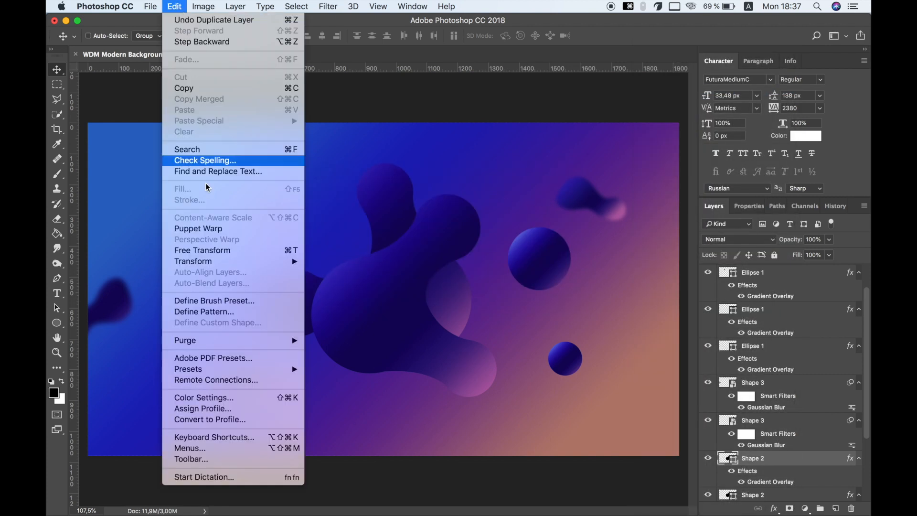
pyautogui.click(217, 253)
pyautogui.moveTo(497, 195); pyautogui.dragTo(397, 374)
pyautogui.moveTo(433, 306); pyautogui.dragTo(417, 324)
pyautogui.moveTo(370, 302); pyautogui.dragTo(404, 361)
pyautogui.press('Return')
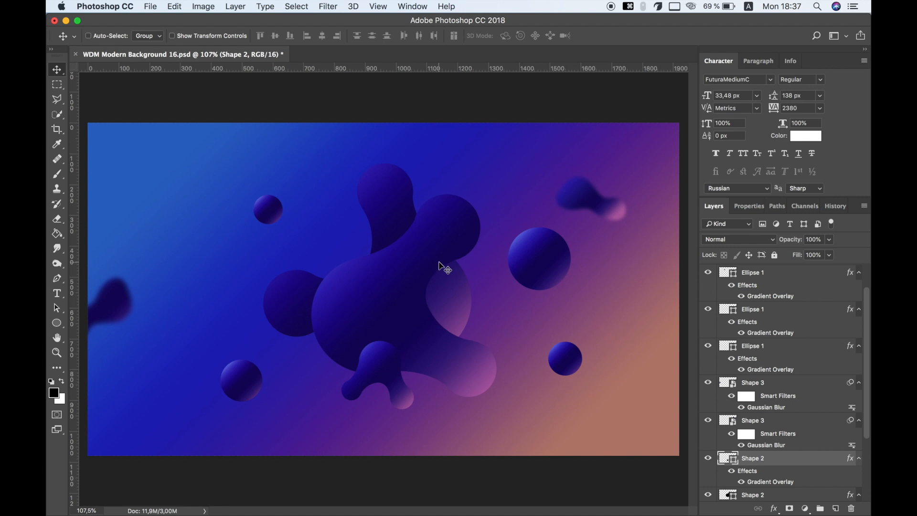
# - Draw a circle of about 286 px on a new topmost layer and move it to the upper left of the canvas
pyautogui.scroll(-4, 817, 344)
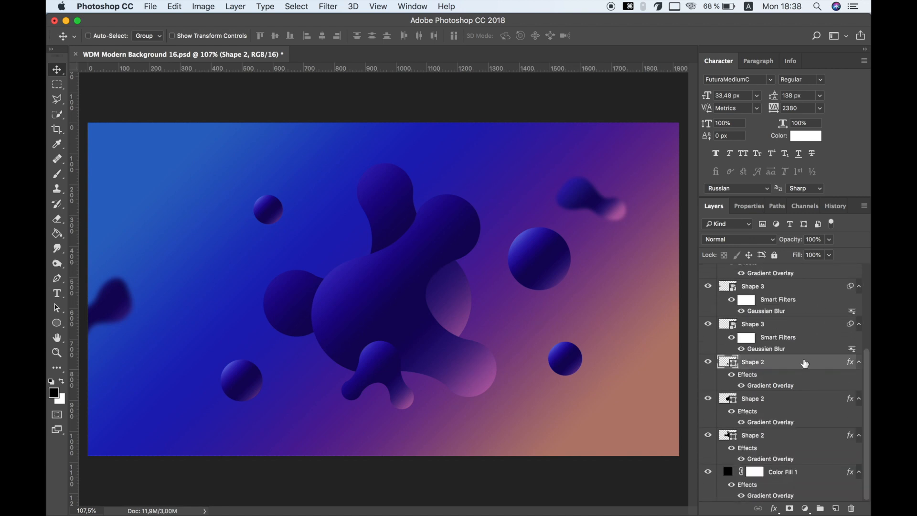
pyautogui.scroll(5, 801, 363)
pyautogui.click(788, 274)
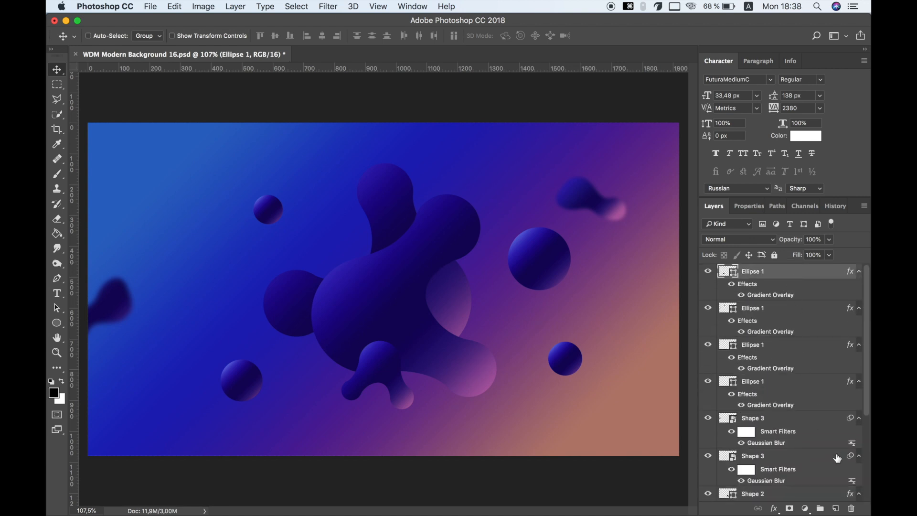
pyautogui.click(834, 509)
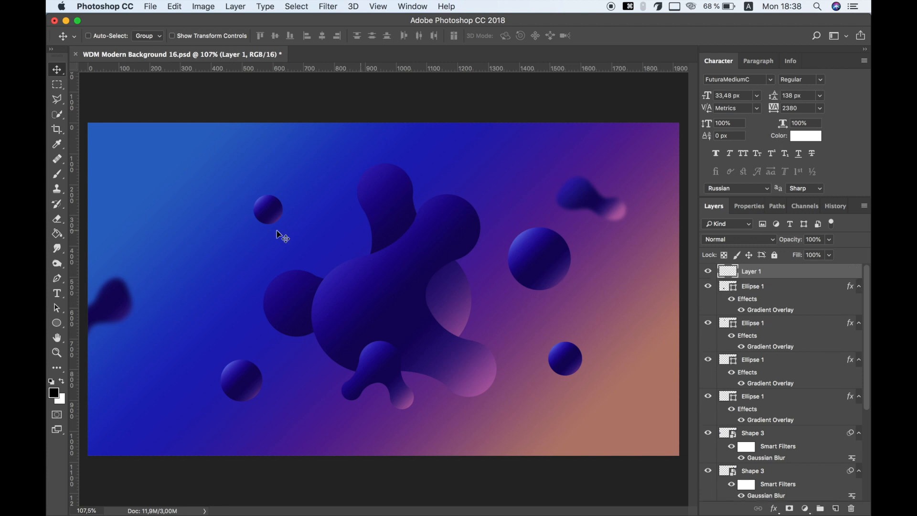
pyautogui.click(57, 323)
pyautogui.moveTo(178, 171); pyautogui.dragTo(271, 260)
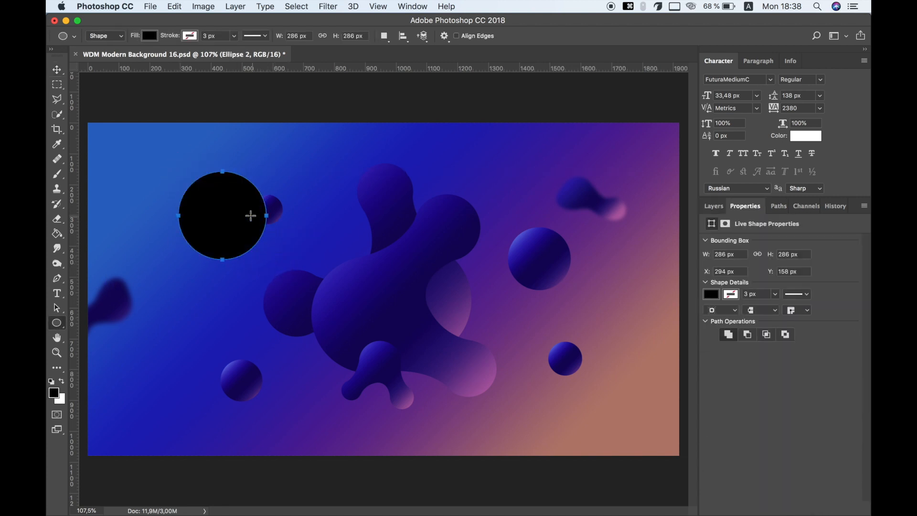
pyautogui.click(713, 205)
pyautogui.press('v')
pyautogui.moveTo(194, 201); pyautogui.dragTo(164, 182)
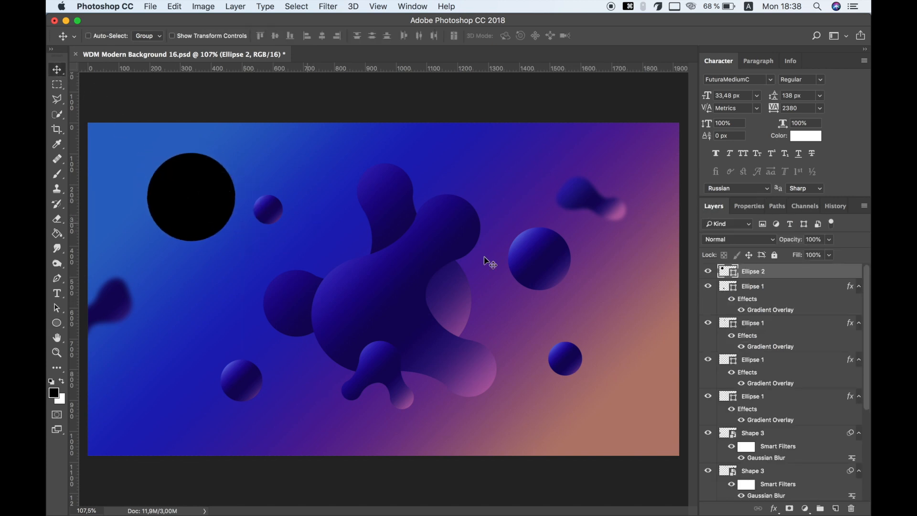
# - Fill the new circle with white (ffffff) and set its layer to Overlay blending at 8% opacity
pyautogui.doubleClick(736, 272)
pyautogui.moveTo(528, 199); pyautogui.dragTo(486, 148)
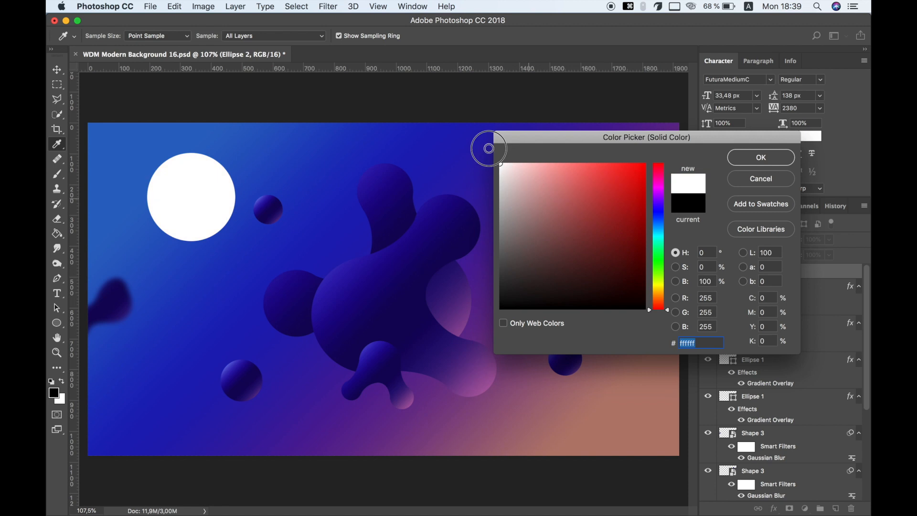
pyautogui.click(789, 158)
pyautogui.click(771, 236)
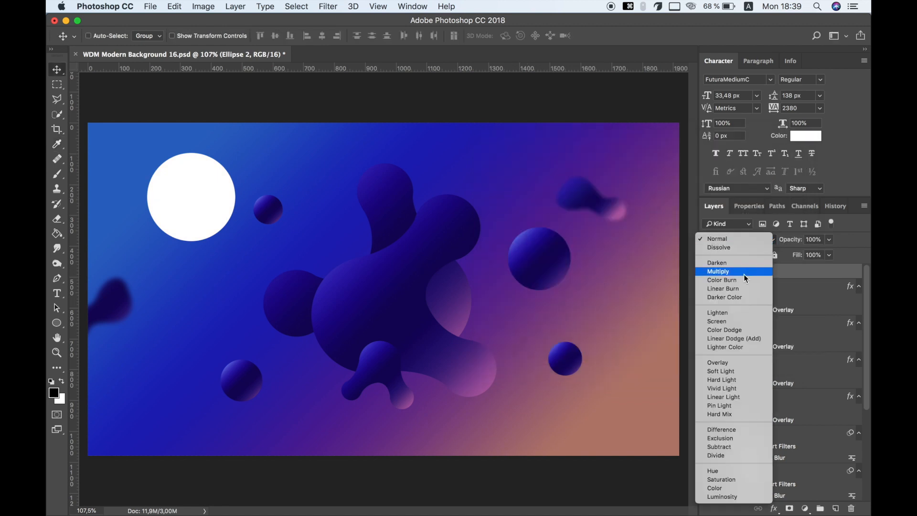
pyautogui.click(736, 363)
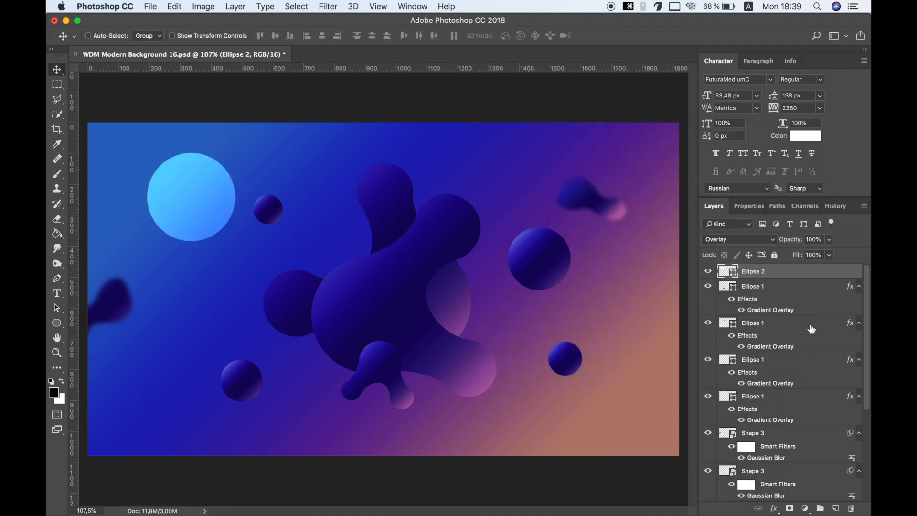
pyautogui.click(830, 240)
pyautogui.moveTo(789, 254); pyautogui.dragTo(780, 252)
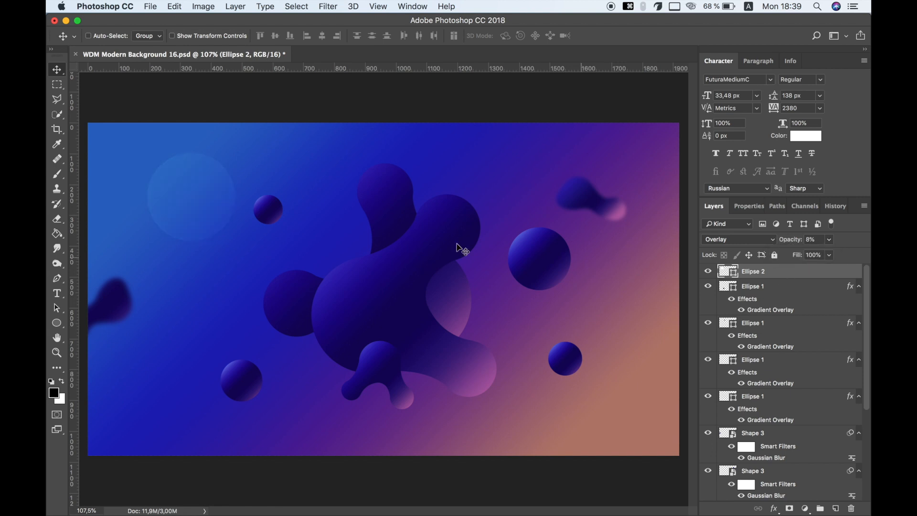
# - Move the translucent circle up to the canvas's top edge, duplicate its layer and move the copy to the lower right
pyautogui.moveTo(187, 200); pyautogui.dragTo(202, 173)
pyautogui.rightClick(742, 278)
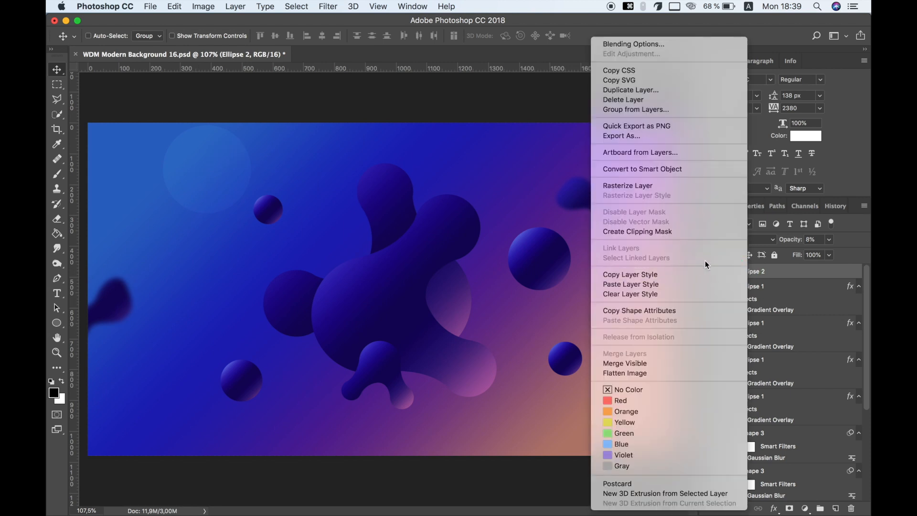
pyautogui.click(644, 90)
pyautogui.click(549, 193)
pyautogui.moveTo(215, 178); pyautogui.dragTo(539, 425)
# - Scale down the lower right translucent circle with Free Transform
pyautogui.click(175, 7)
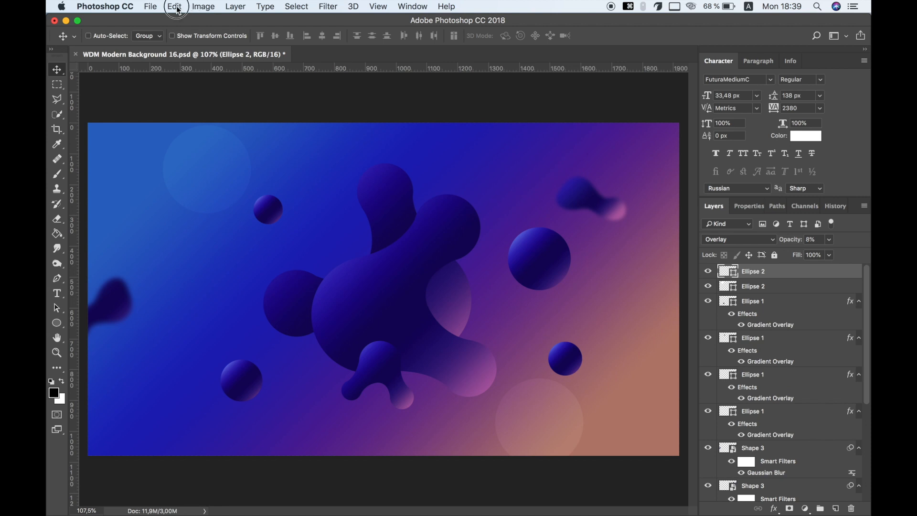
pyautogui.click(264, 251)
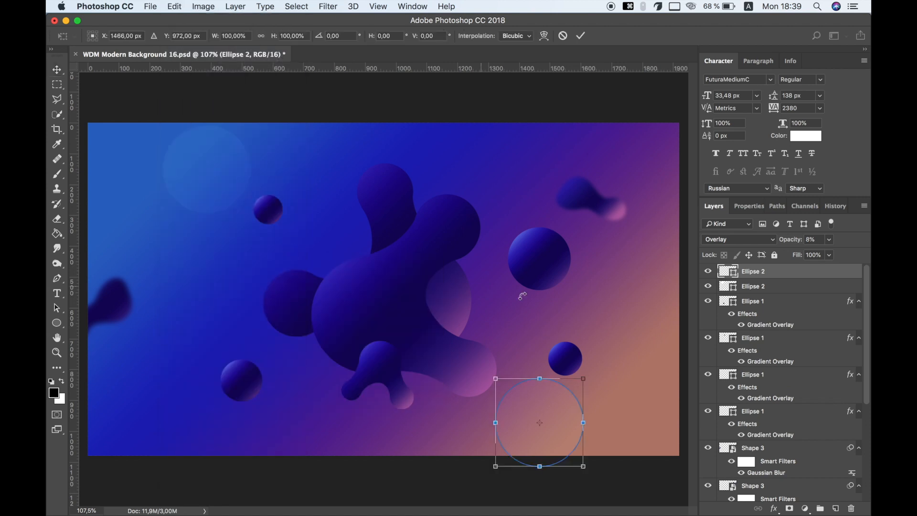
pyautogui.moveTo(583, 379); pyautogui.dragTo(567, 396)
pyautogui.press('Return')
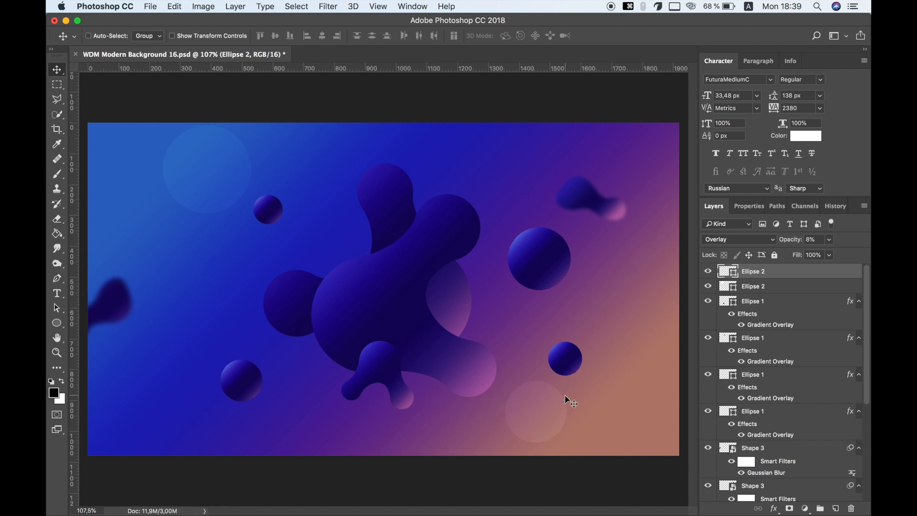
# - Draw a closed Pen tool path with a wavy edge around the canvas's left side on a new layer and make it a shape
pyautogui.click(835, 510)
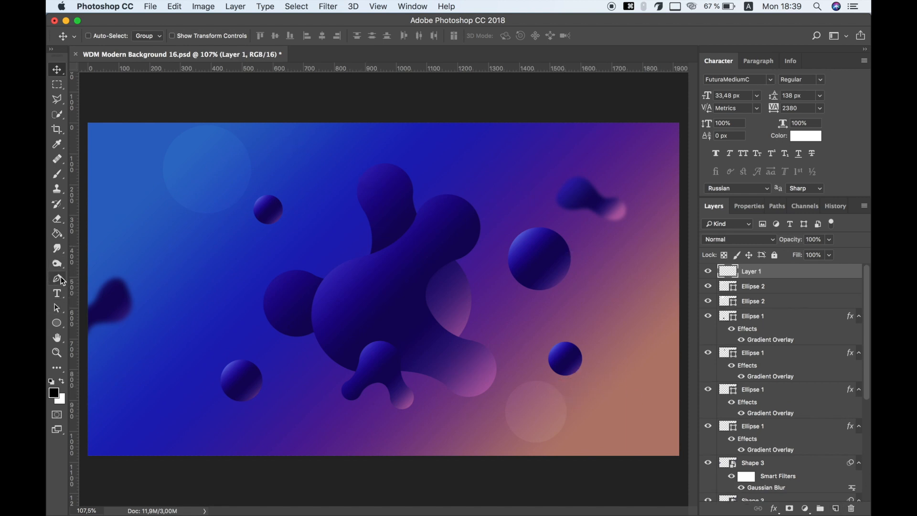
pyautogui.click(57, 278)
pyautogui.click(293, 107)
pyautogui.moveTo(279, 260); pyautogui.dragTo(209, 331)
pyautogui.moveTo(181, 385); pyautogui.dragTo(176, 448)
pyautogui.click(152, 471)
pyautogui.click(87, 461)
pyautogui.click(86, 116)
pyautogui.click(294, 107)
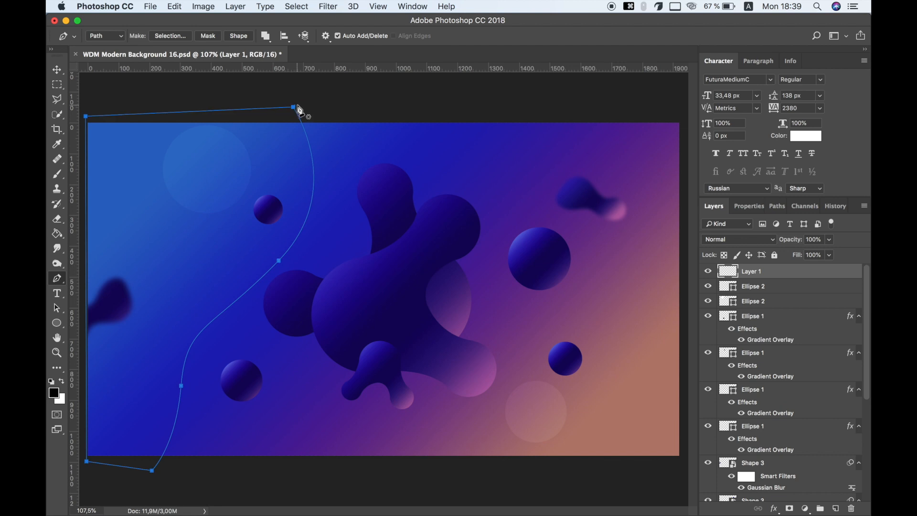
pyautogui.click(239, 36)
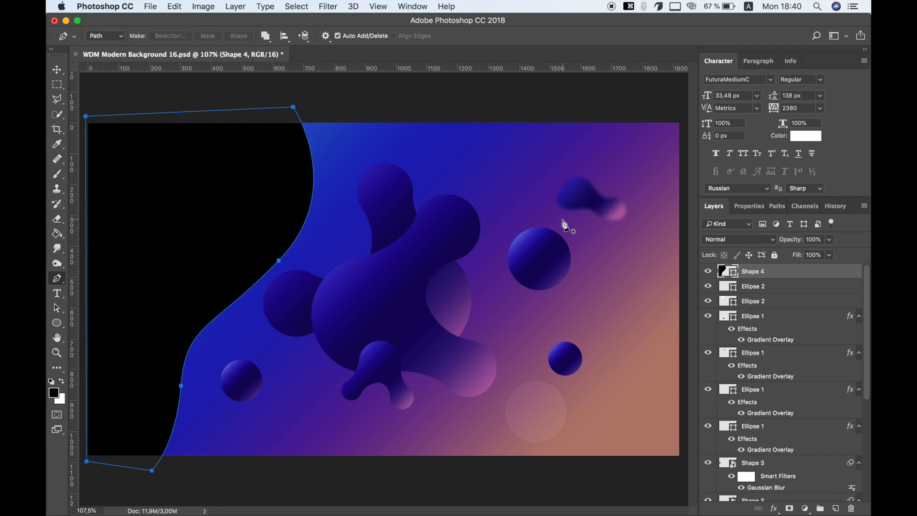
# - Fill the wavy left shape with white and set its layer to Overlay blending at 8% opacity
pyautogui.doubleClick(730, 273)
pyautogui.moveTo(568, 209); pyautogui.dragTo(465, 149)
pyautogui.click(749, 158)
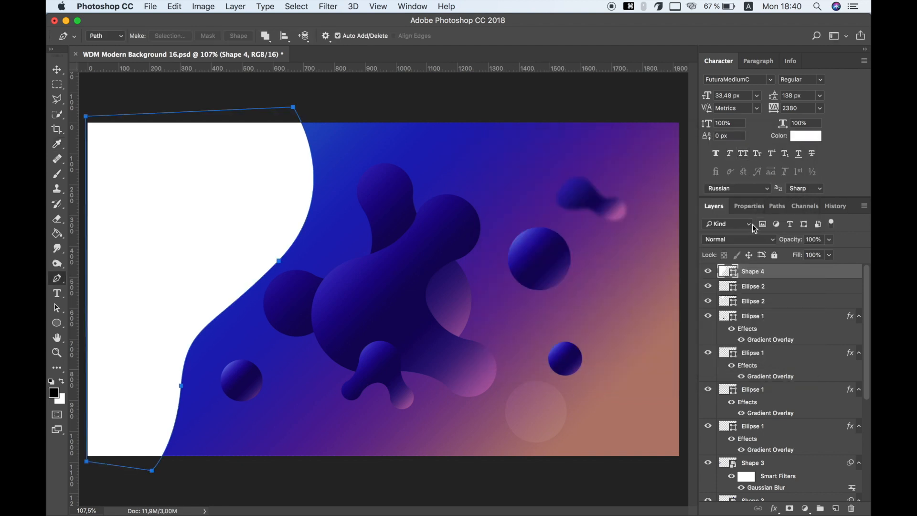
pyautogui.click(749, 239)
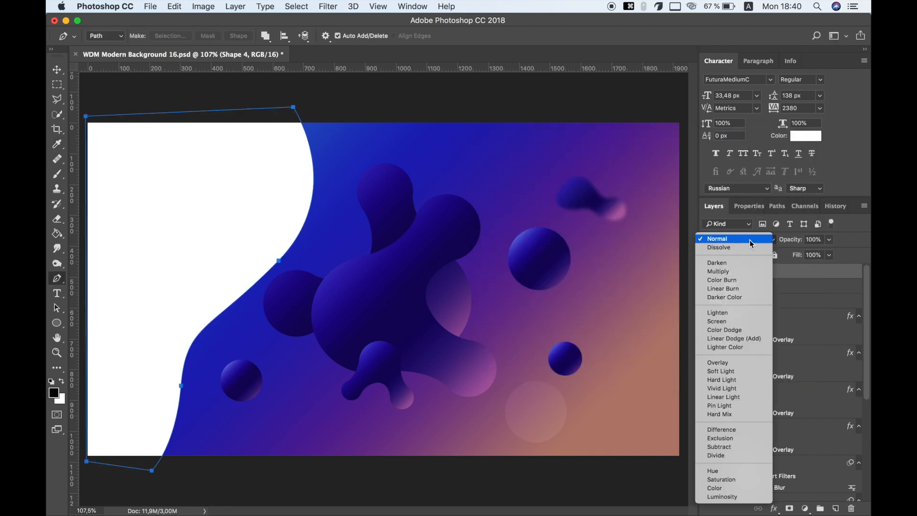
pyautogui.click(741, 363)
pyautogui.click(829, 239)
pyautogui.moveTo(833, 251); pyautogui.dragTo(782, 263)
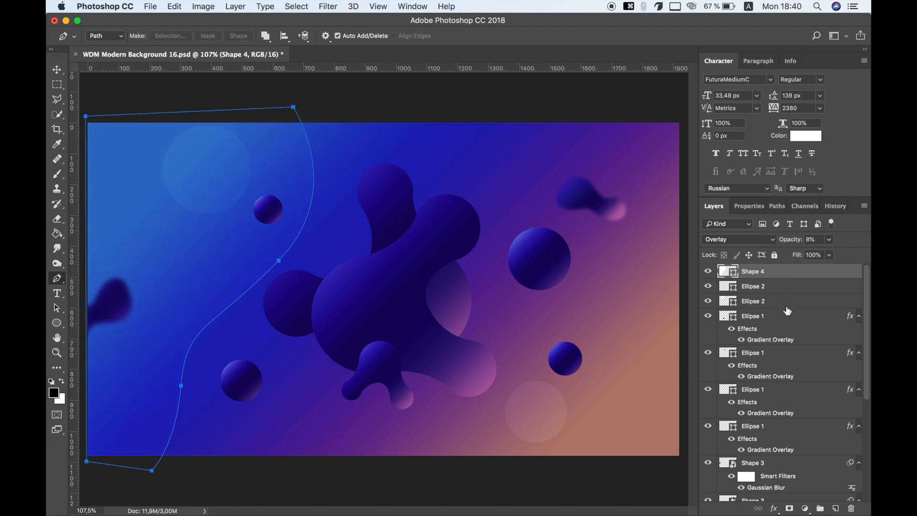
# - Duplicate the wavy Shape 4 layer
pyautogui.click(789, 316)
pyautogui.click(781, 271)
pyautogui.rightClick(786, 270)
pyautogui.click(687, 90)
pyautogui.press('Return')
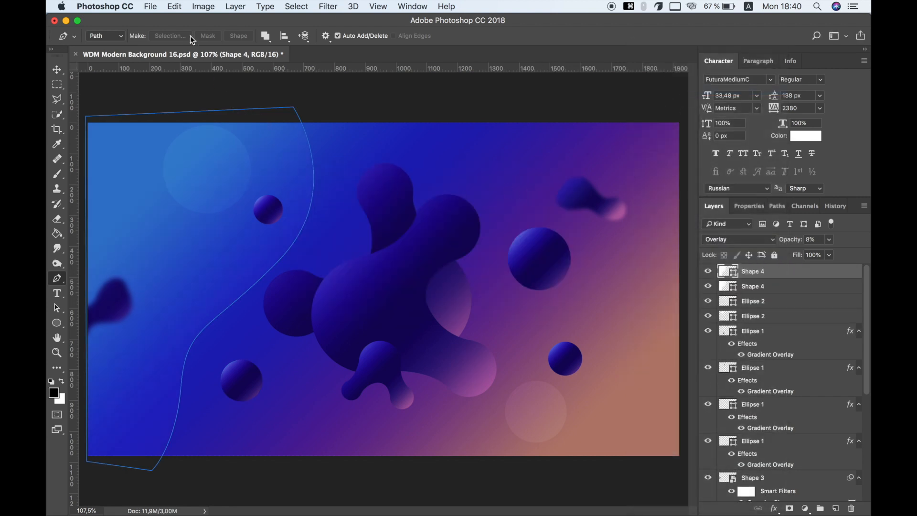
# - Rotate the wavy shape copy with Free Transform and position it over the right side of the canvas
pyautogui.click(174, 7)
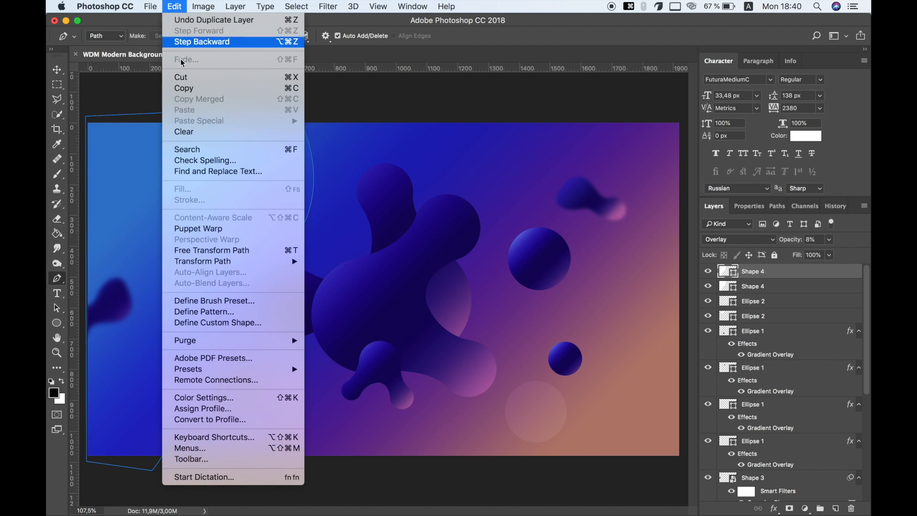
pyautogui.click(224, 254)
pyautogui.moveTo(345, 105); pyautogui.dragTo(354, 304)
pyautogui.moveTo(318, 238); pyautogui.dragTo(518, 241)
pyautogui.moveTo(235, 246); pyautogui.dragTo(548, 281)
pyautogui.moveTo(506, 326); pyautogui.dragTo(717, 330)
pyautogui.moveTo(323, 301); pyautogui.dragTo(303, 206)
pyautogui.moveTo(615, 332); pyautogui.dragTo(639, 339)
pyautogui.press('Return')
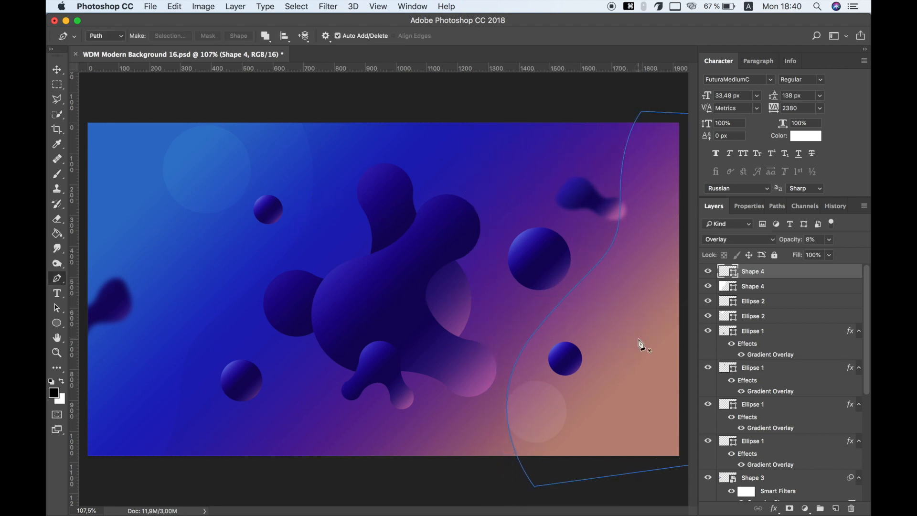
# - Move the right wavy shape further right and place its layer below both Ellipse 2 layers
pyautogui.click(765, 303)
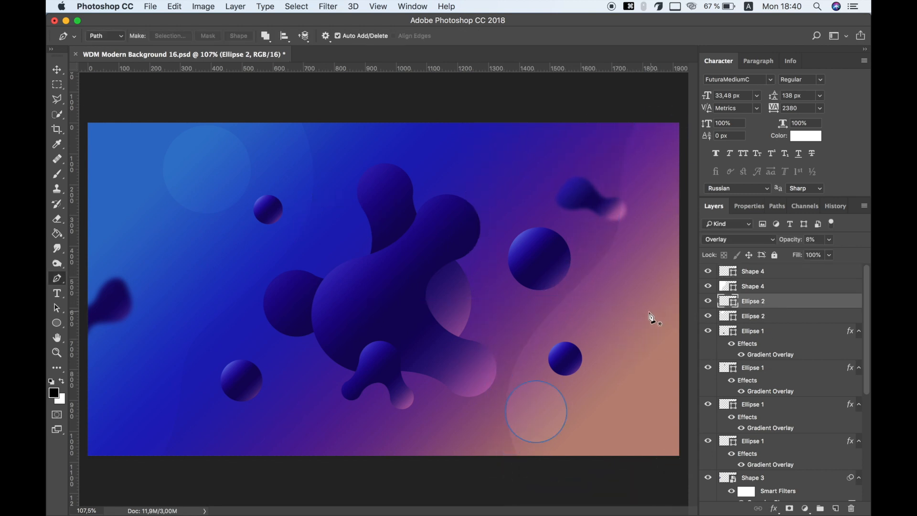
pyautogui.press('super+z')
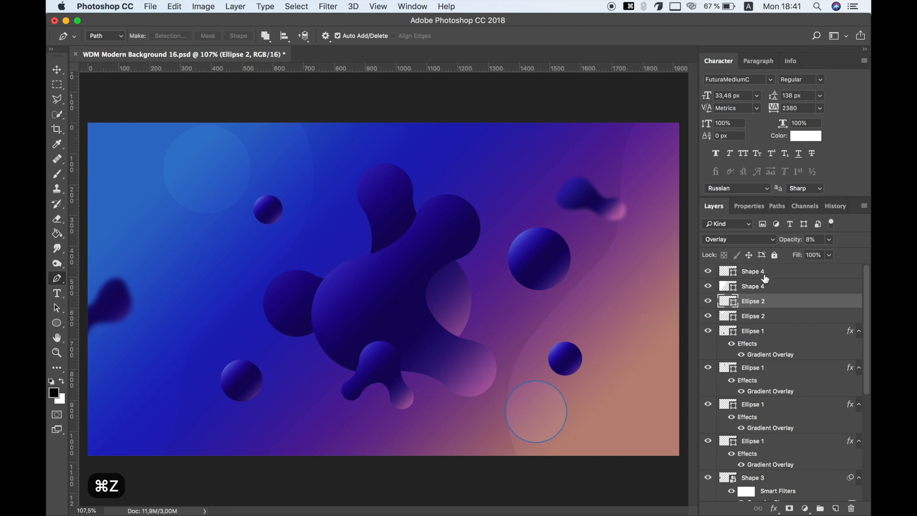
pyautogui.press('v')
pyautogui.moveTo(596, 319); pyautogui.dragTo(630, 321)
pyautogui.moveTo(775, 275); pyautogui.dragTo(781, 325)
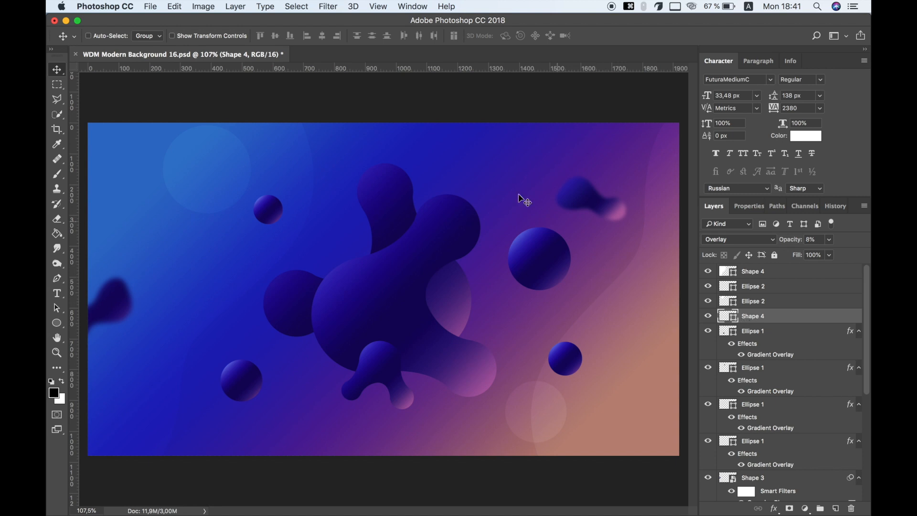
# - Enlarge the right wavy shape with Free Transform and shift it left so it extends past the canvas's lower edge
pyautogui.click(174, 6)
pyautogui.click(203, 250)
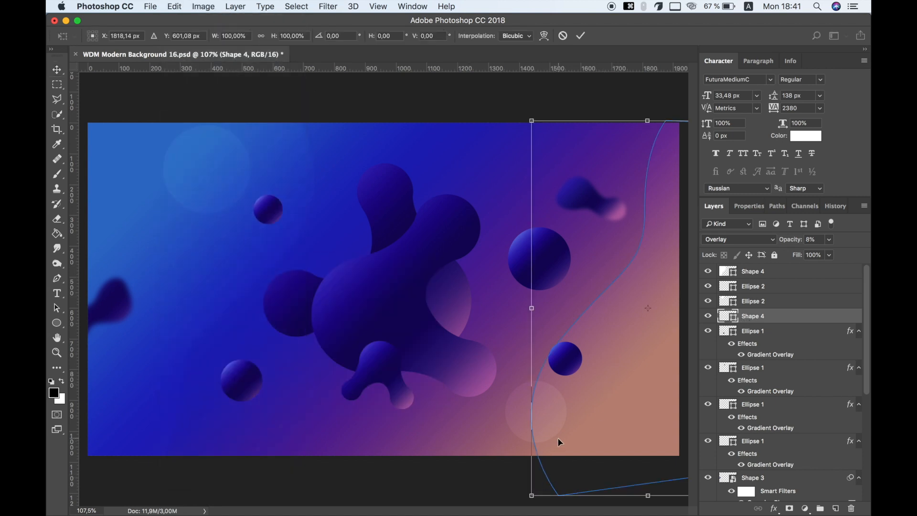
pyautogui.scroll(-2, 559, 441)
pyautogui.moveTo(509, 463); pyautogui.dragTo(487, 496)
pyautogui.moveTo(610, 410); pyautogui.dragTo(577, 405)
pyautogui.press('Return')
# - Set the right wavy shape's layer opacity to 7%
pyautogui.click(829, 240)
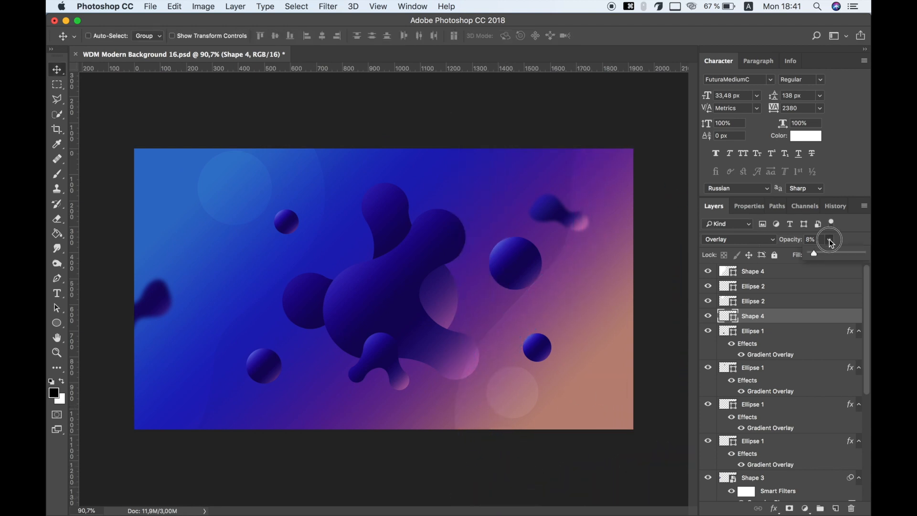
pyautogui.moveTo(811, 252); pyautogui.dragTo(812, 253)
pyautogui.moveTo(812, 254); pyautogui.dragTo(814, 253)
# - Move both Shape 4 layers below all the Shape 2 layers, directly above Color Fill 1
pyautogui.click(776, 316)
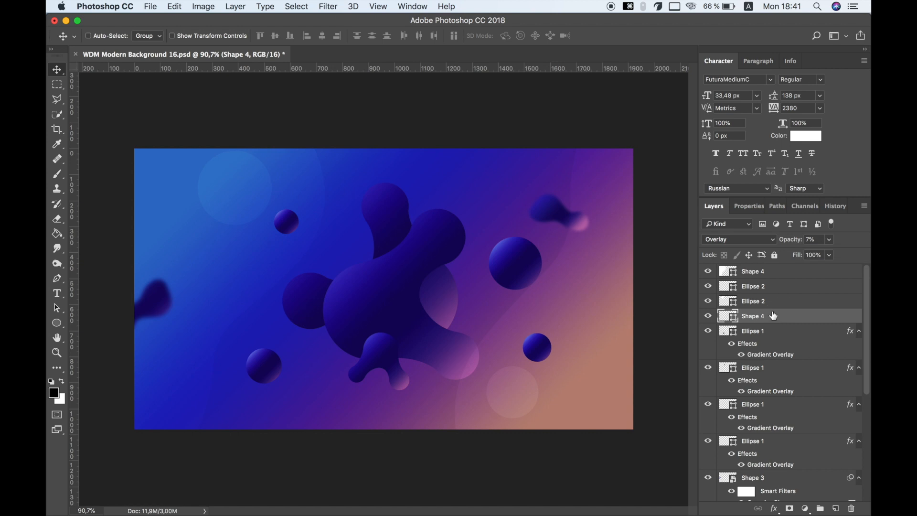
pyautogui.moveTo(777, 277); pyautogui.dragTo(776, 452)
pyautogui.scroll(-5, 774, 432)
pyautogui.moveTo(763, 353); pyautogui.dragTo(775, 463)
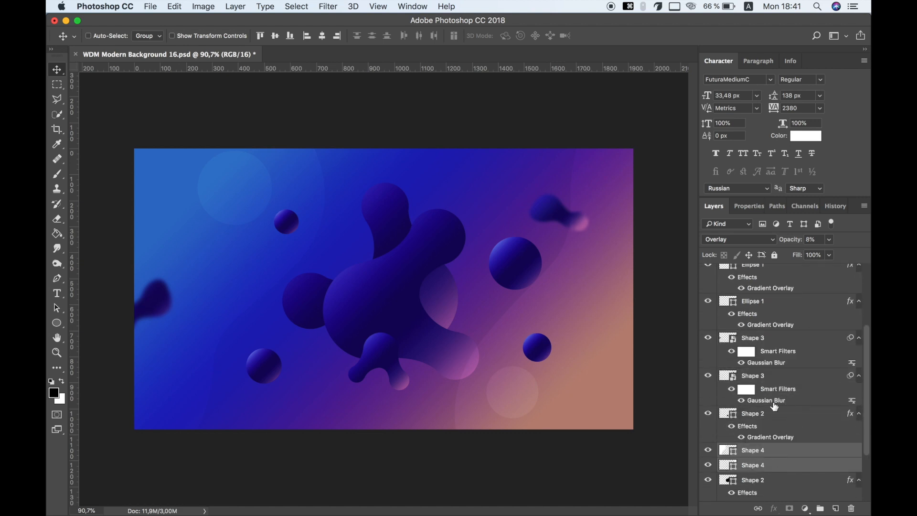
pyautogui.scroll(-3, 774, 406)
pyautogui.moveTo(769, 399); pyautogui.dragTo(773, 462)
pyautogui.scroll(1, 746, 315)
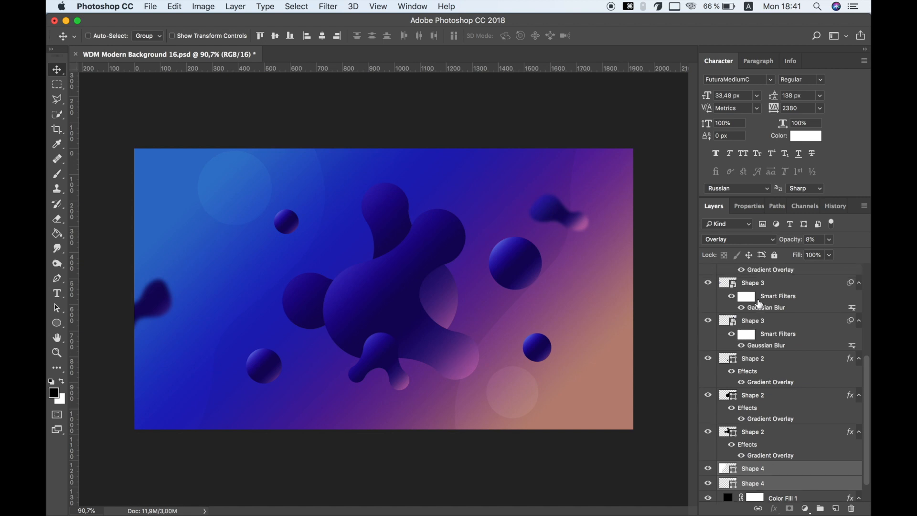
pyautogui.press('z')
pyautogui.click(407, 274)
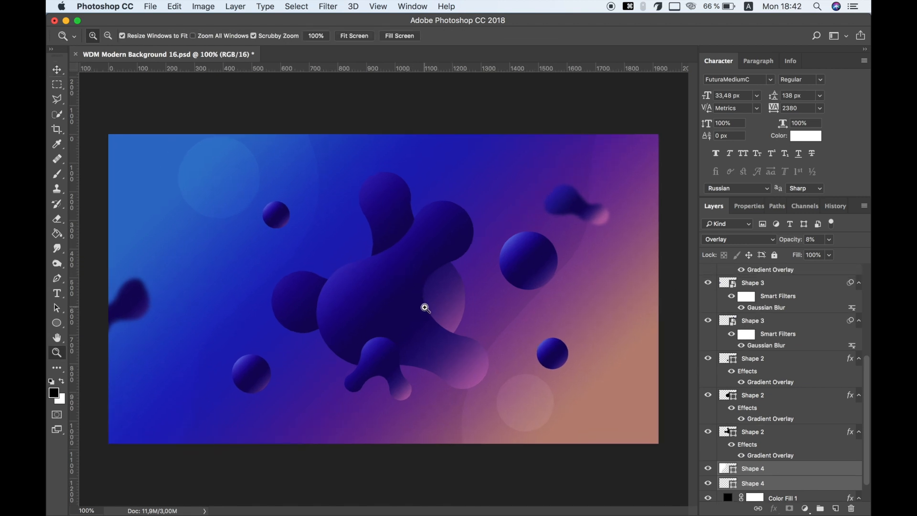
pyautogui.click(58, 71)
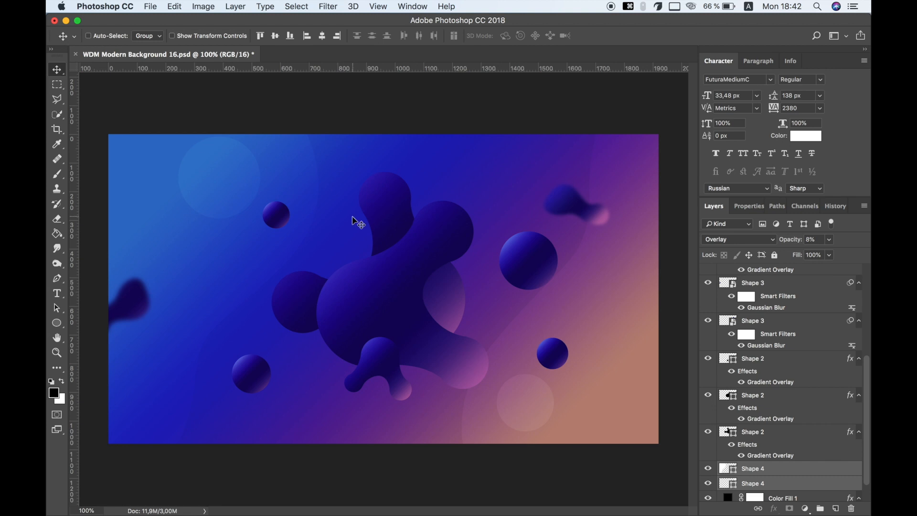
# - Create a new 20 x 20 pixel document with a transparent background
pyautogui.click(151, 7)
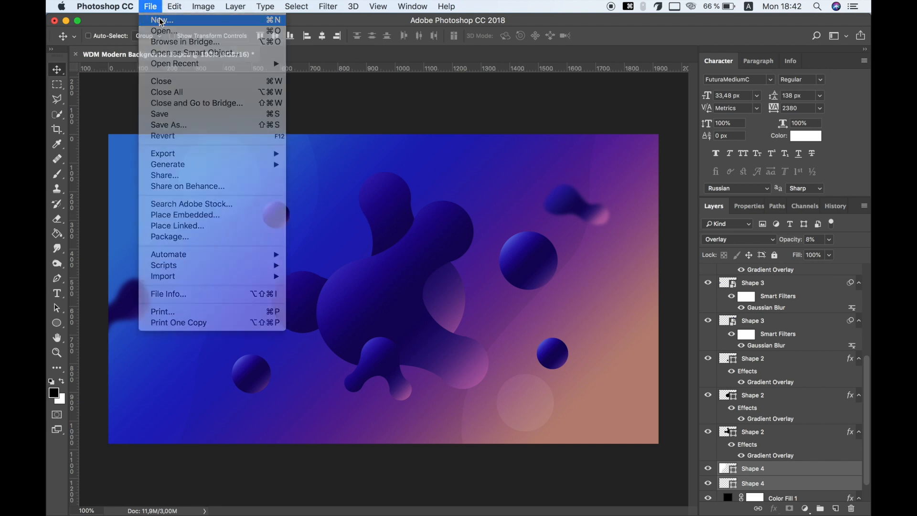
pyautogui.click(158, 17)
pyautogui.moveTo(665, 218); pyautogui.dragTo(636, 218)
pyautogui.write('20')
pyautogui.moveTo(671, 248); pyautogui.dragTo(625, 248)
pyautogui.write('20')
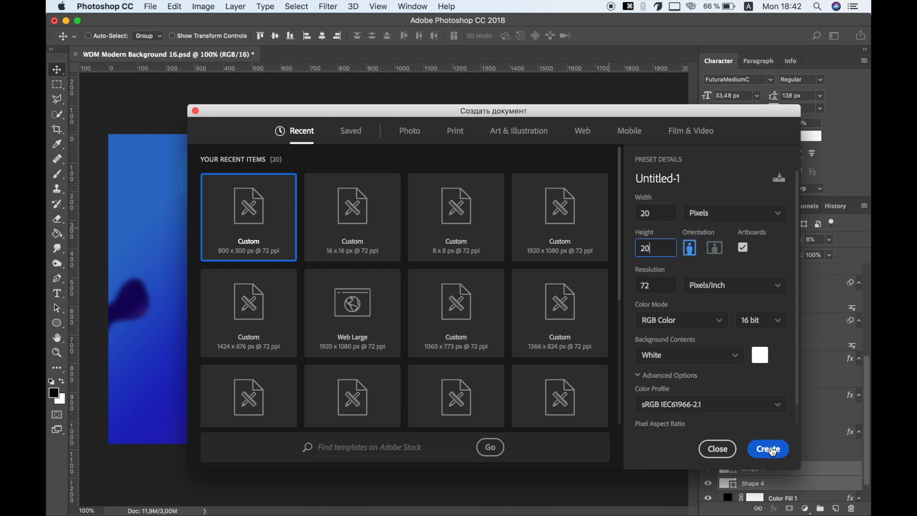
pyautogui.click(731, 355)
pyautogui.scroll(-2, 707, 410)
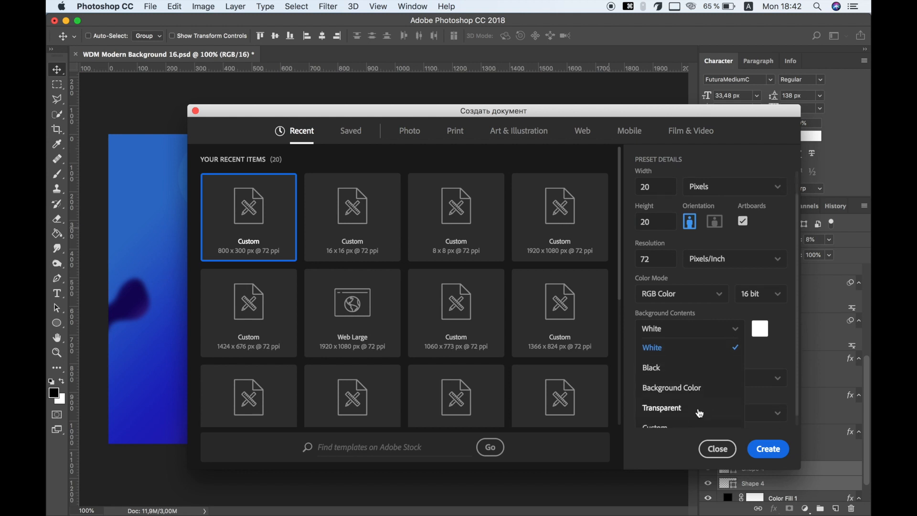
pyautogui.click(700, 413)
pyautogui.click(769, 450)
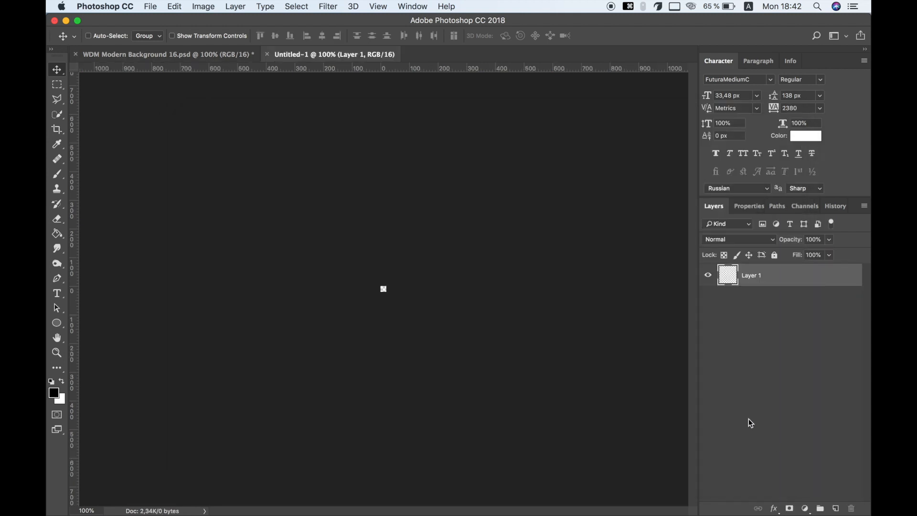
# - Draw a white 6 x 6 px square with the Rectangle tool in the upper-left corner of the transparent canvas
pyautogui.press('z')
pyautogui.click(383, 289)
pyautogui.moveTo(383, 289); pyautogui.dragTo(546, 282)
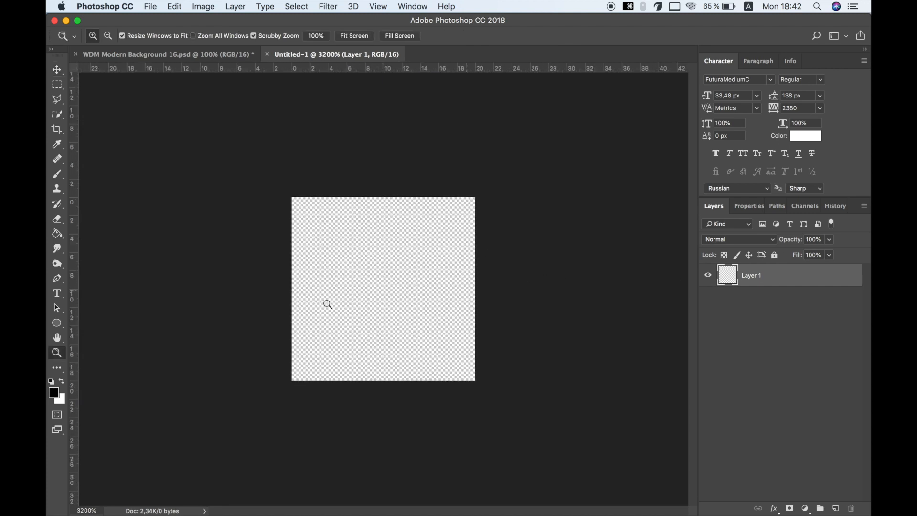
pyautogui.click(64, 382)
pyautogui.moveTo(56, 323); pyautogui.dragTo(128, 321)
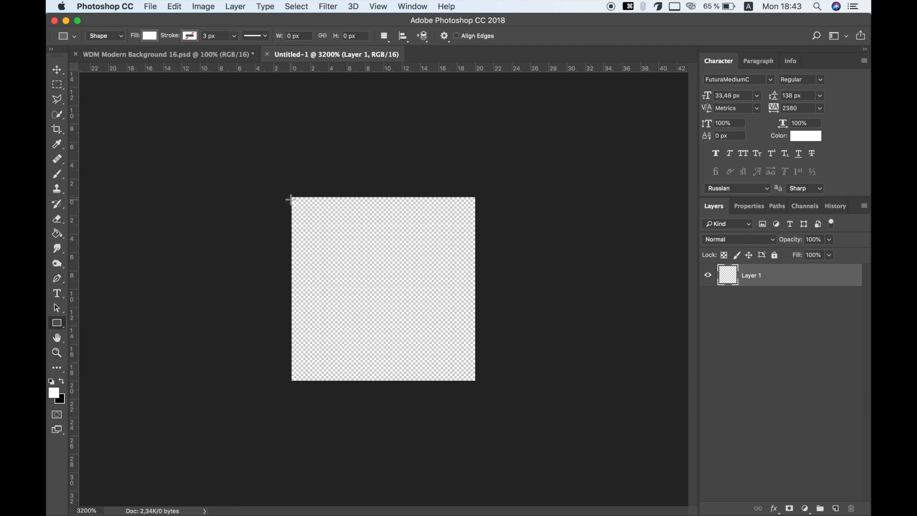
pyautogui.moveTo(292, 197); pyautogui.dragTo(344, 253)
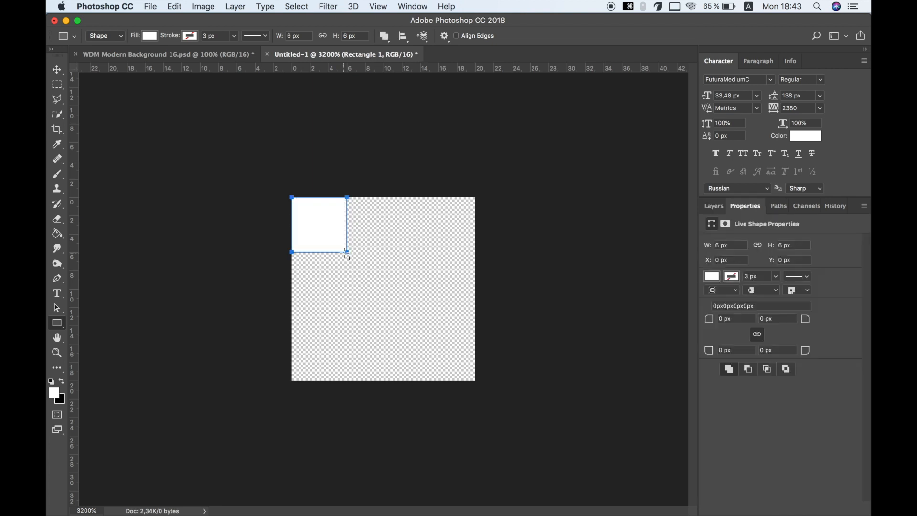
pyautogui.click(711, 206)
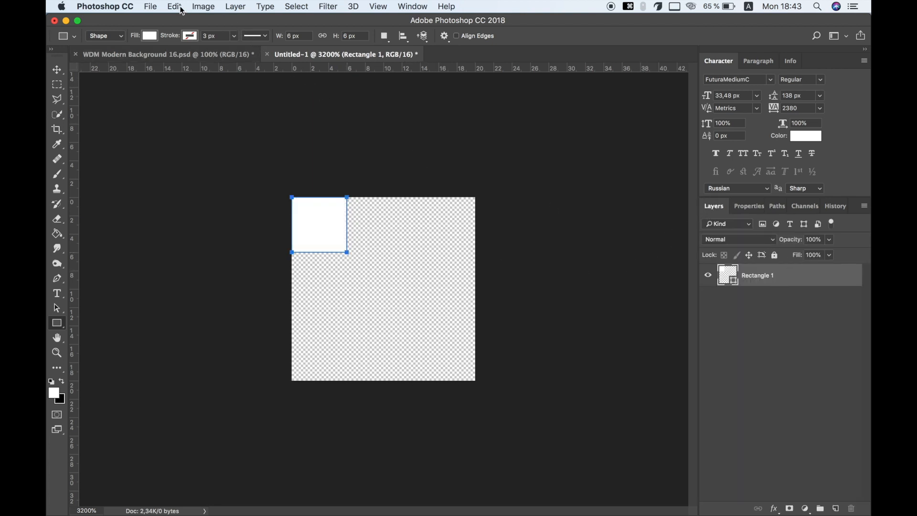
# - Define the tile with the white corner square as a new pattern
pyautogui.click(196, 7)
pyautogui.moveTo(182, 9)
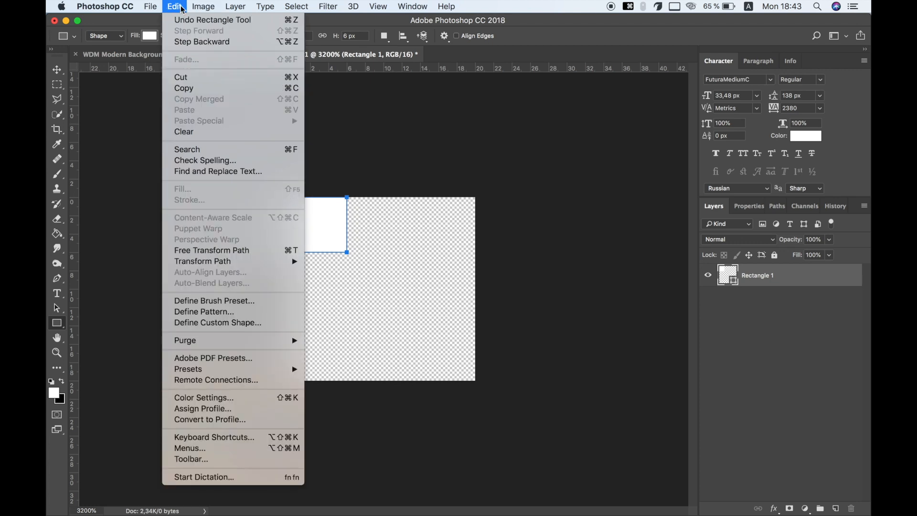
pyautogui.click(235, 328)
pyautogui.click(581, 246)
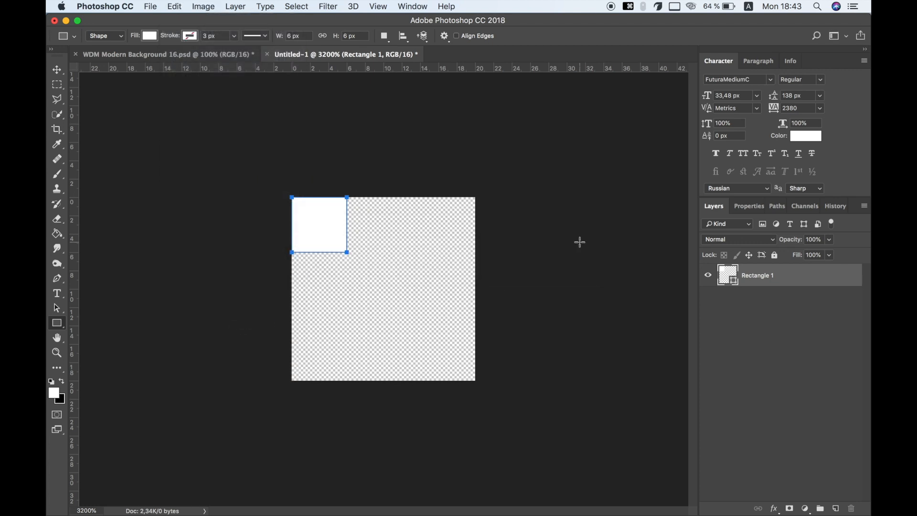
# - In WDM Modern Background 16.psd, add a layer above Ellipse 2 and draw a white circle about 377 px wide over the upper liquid shape
pyautogui.click(222, 56)
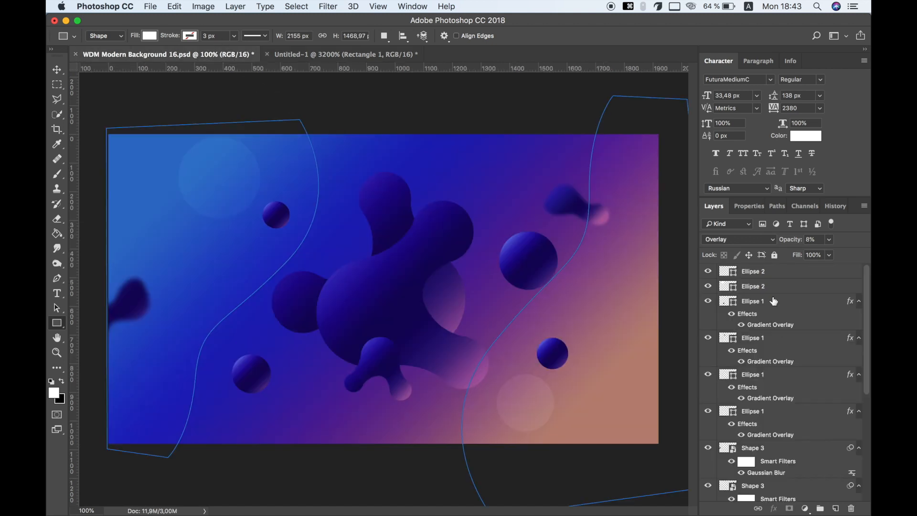
pyautogui.click(777, 278)
pyautogui.click(836, 508)
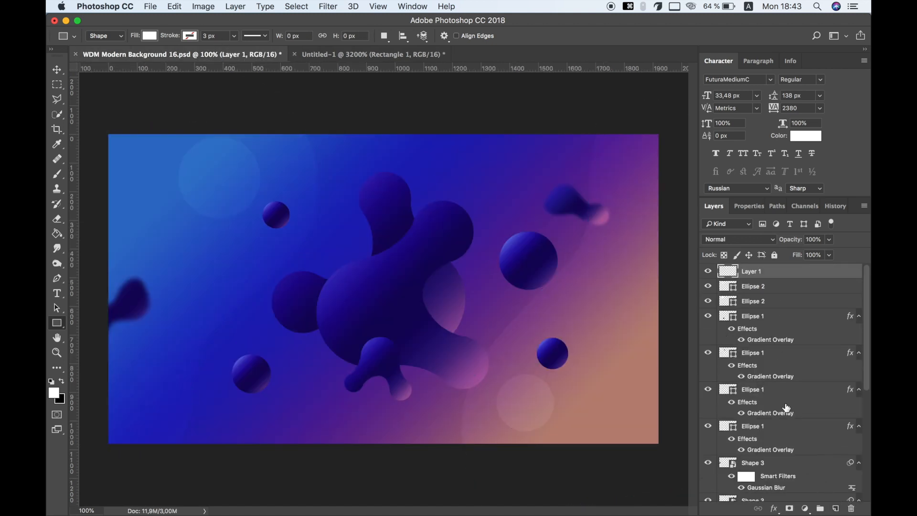
pyautogui.moveTo(62, 326); pyautogui.dragTo(105, 342)
pyautogui.moveTo(302, 169); pyautogui.dragTo(411, 276)
pyautogui.click(717, 208)
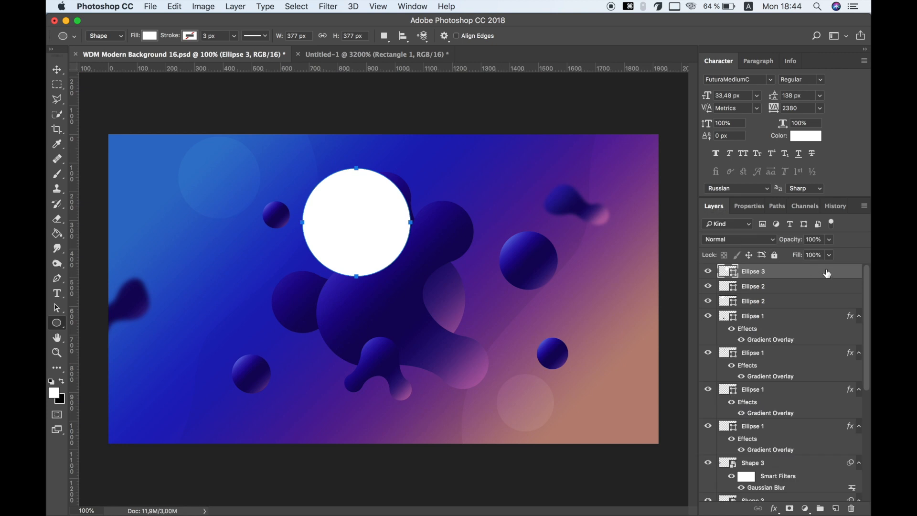
# - Set the white circle's fill to 0% and add a Pattern Overlay using the newly defined square-dot pattern
pyautogui.click(830, 255)
pyautogui.moveTo(828, 270); pyautogui.dragTo(771, 269)
pyautogui.doubleClick(820, 276)
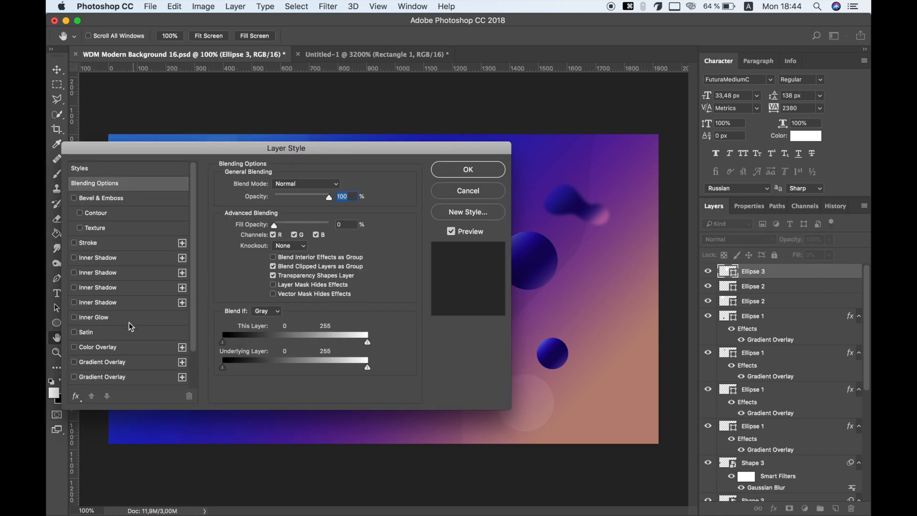
pyautogui.scroll(-2, 134, 341)
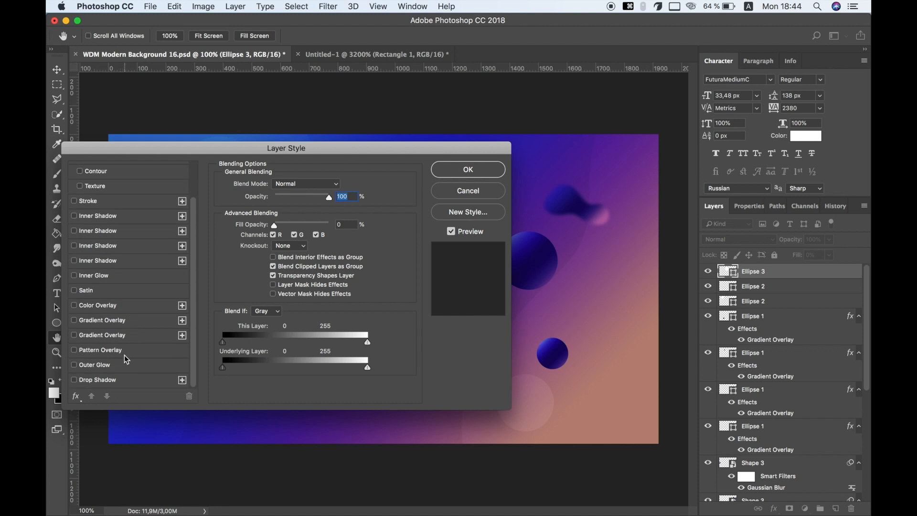
pyautogui.click(87, 354)
pyautogui.click(297, 222)
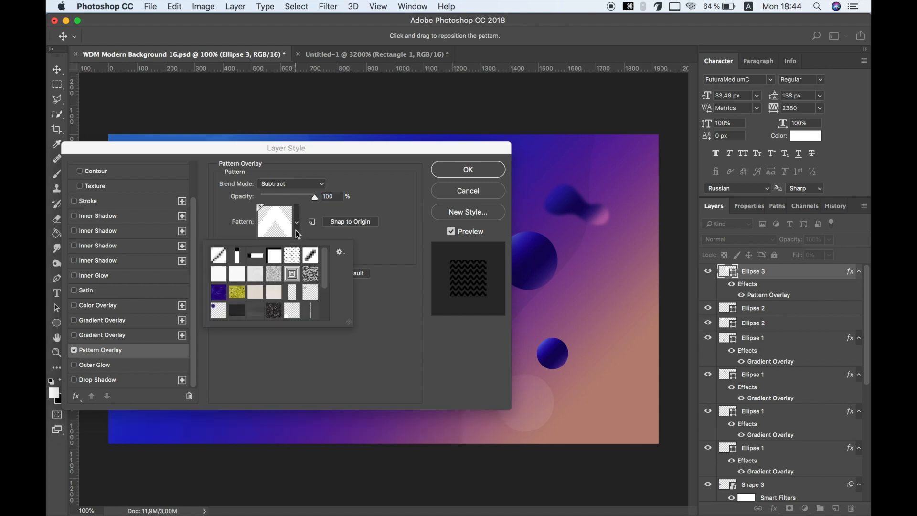
pyautogui.scroll(-3, 332, 292)
pyautogui.click(218, 316)
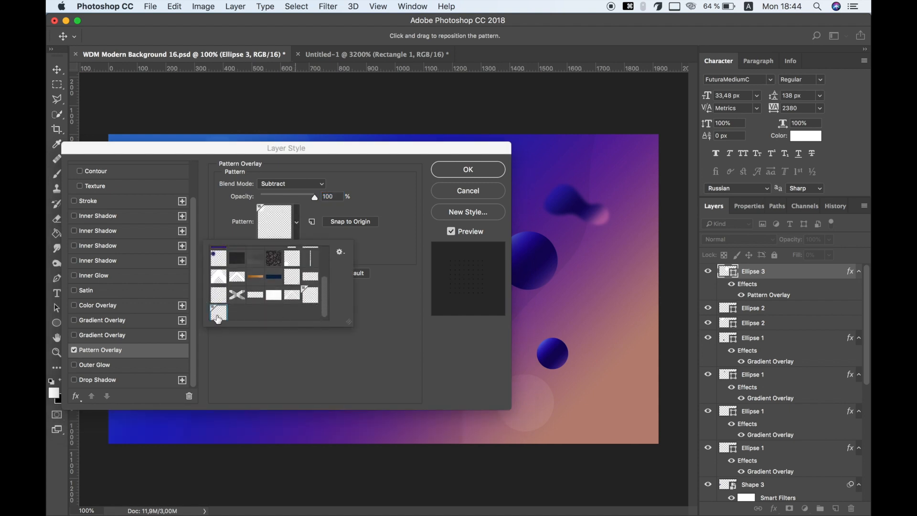
pyautogui.click(370, 248)
# - Set the circle's Pattern Overlay to Normal blend mode with a scale of 100% and apply the layer style
pyautogui.moveTo(397, 153); pyautogui.dragTo(651, 162)
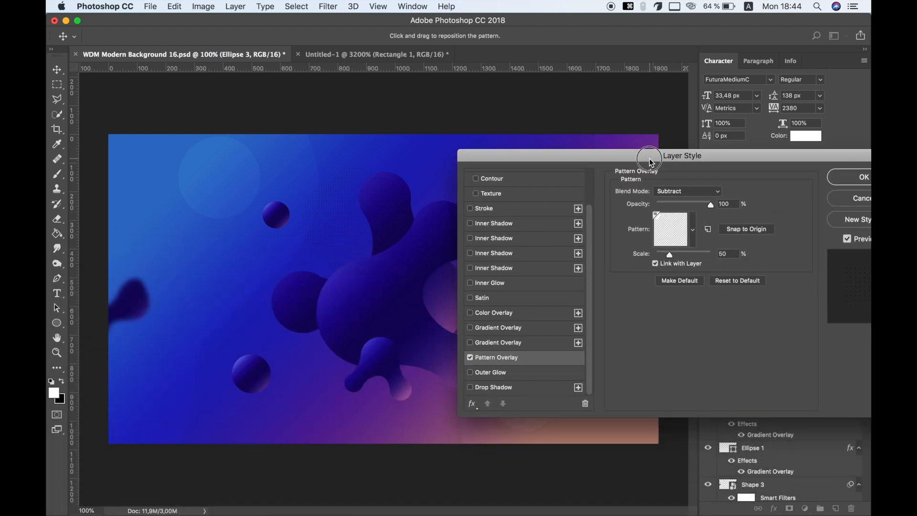
pyautogui.moveTo(651, 162); pyautogui.dragTo(645, 164)
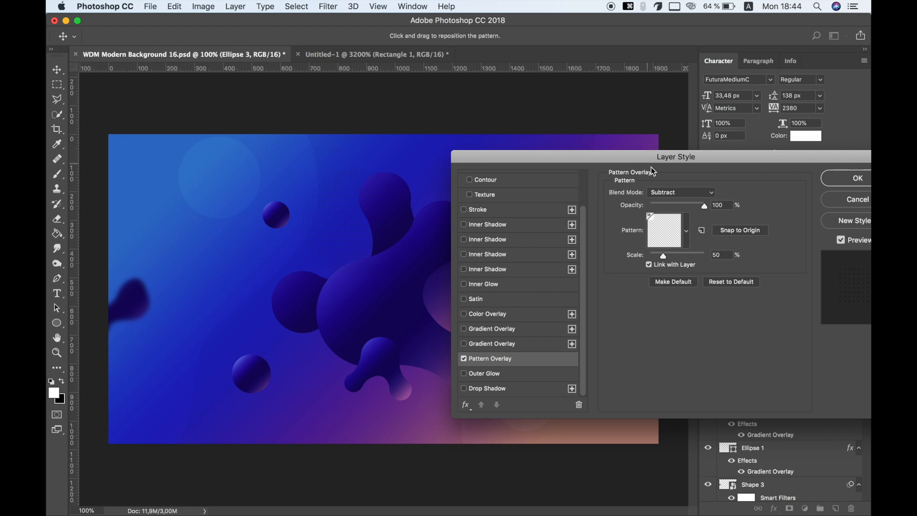
pyautogui.click(664, 193)
pyautogui.click(684, 186)
pyautogui.click(684, 191)
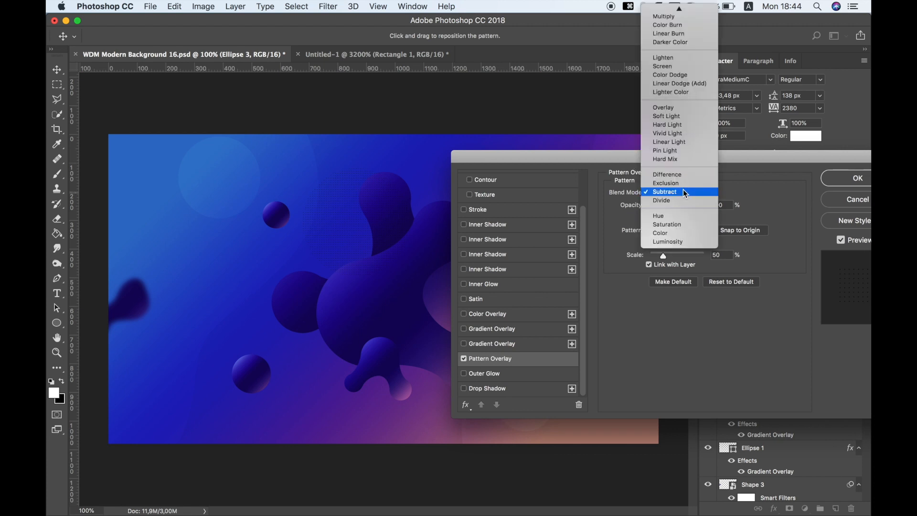
pyautogui.click(672, 9)
pyautogui.moveTo(699, 161); pyautogui.dragTo(693, 190)
pyautogui.write('100')
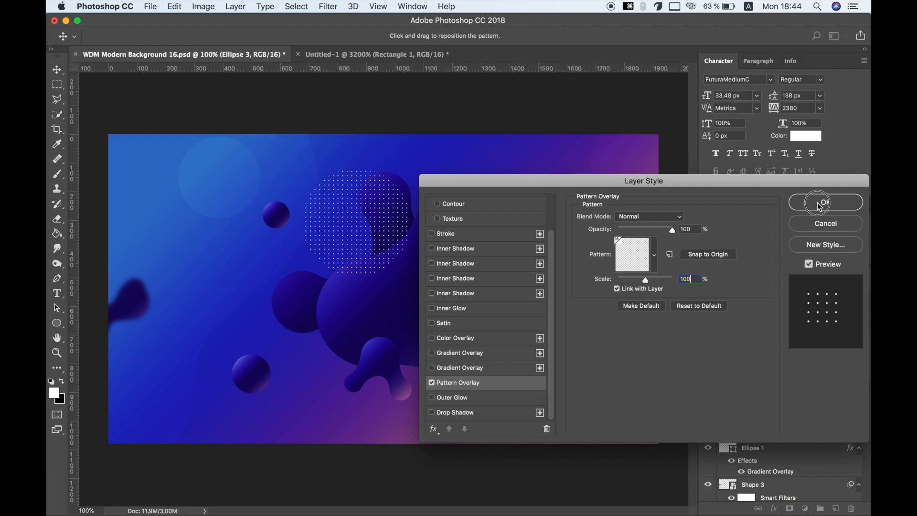
pyautogui.click(820, 202)
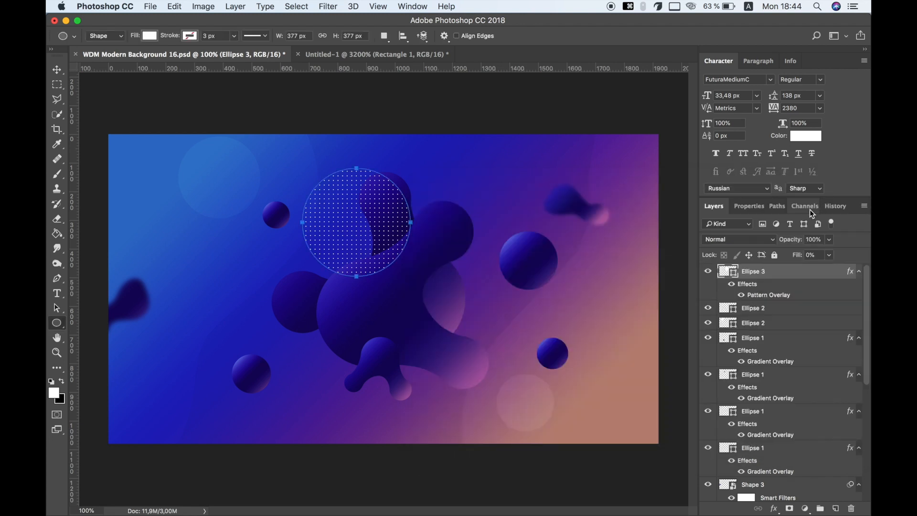
# - Set the dotted circle's blend mode to Overlay and opacity to 30%, and move it to the canvas's right edge
pyautogui.click(765, 240)
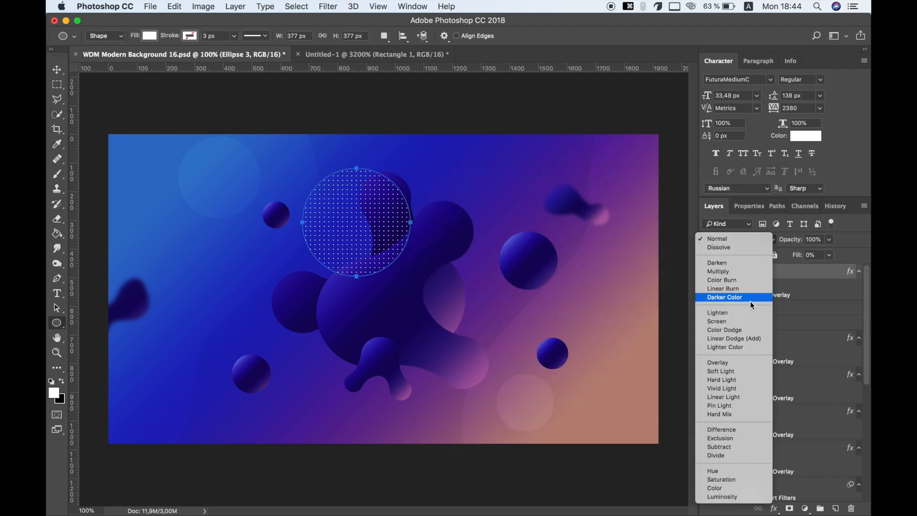
pyautogui.click(737, 362)
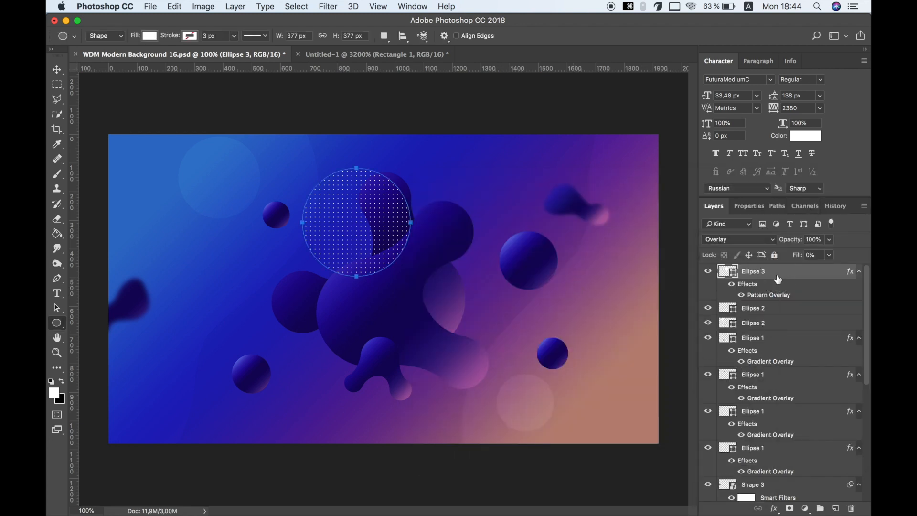
pyautogui.press('v')
pyautogui.moveTo(383, 225); pyautogui.dragTo(663, 304)
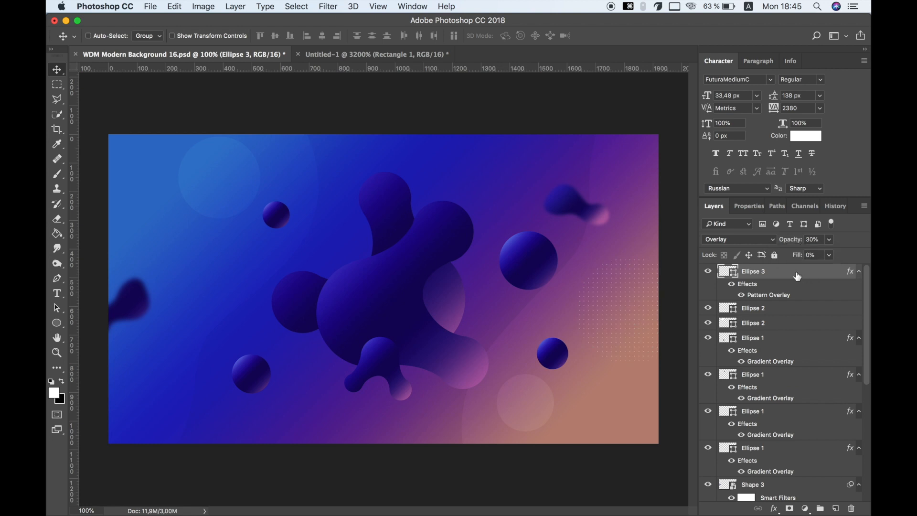
# - Duplicate the dotted Ellipse 3 layer and place the copy near the canvas's left edge, over the blurred drop
pyautogui.rightClick(796, 272)
pyautogui.click(678, 90)
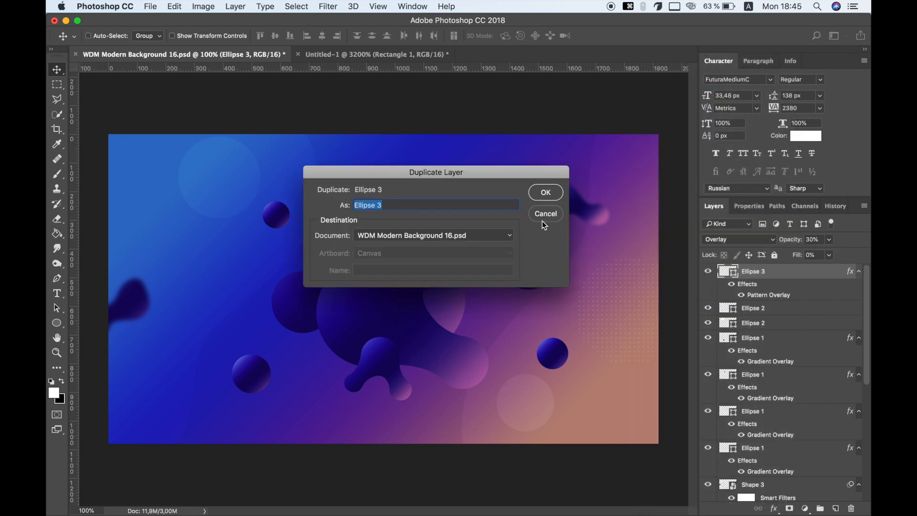
pyautogui.click(544, 191)
pyautogui.moveTo(592, 267); pyautogui.dragTo(187, 271)
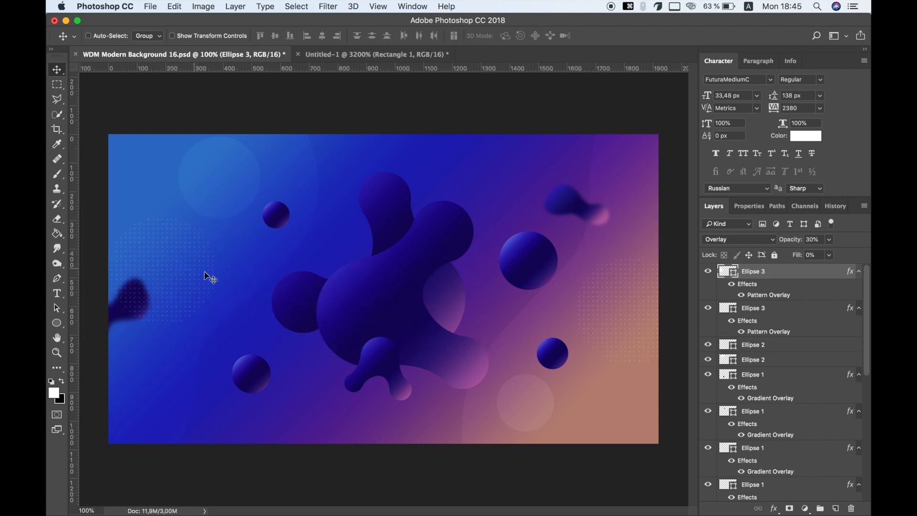
# - Add an empty layer above the dotted circles, and create another 20 x 20 pixel document with transparent background contents
pyautogui.click(838, 508)
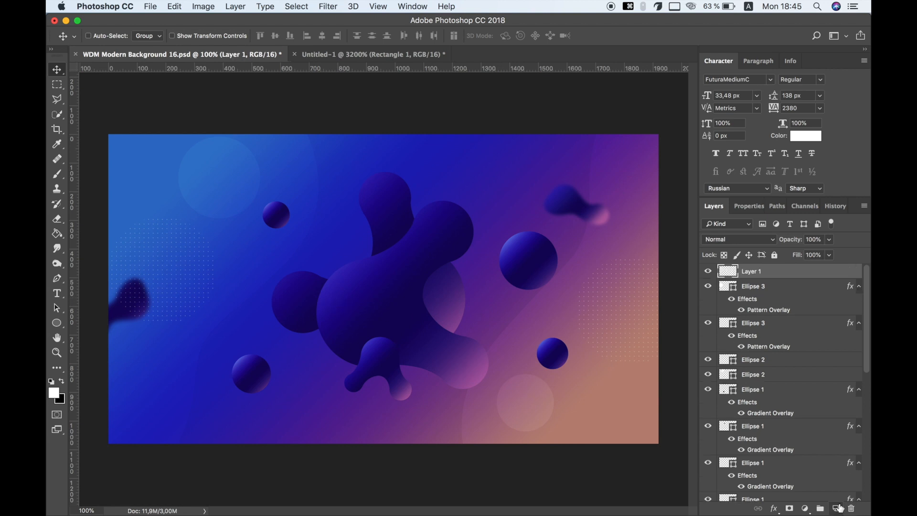
pyautogui.click(153, 6)
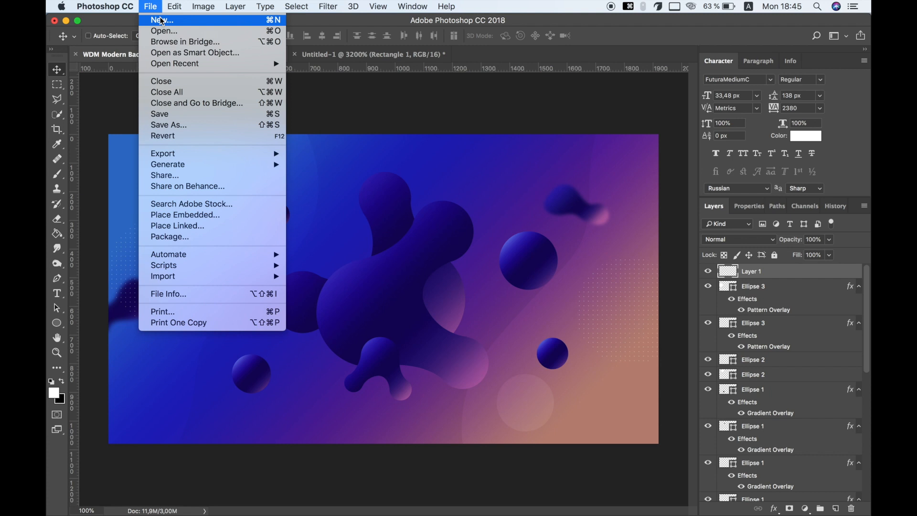
pyautogui.click(162, 20)
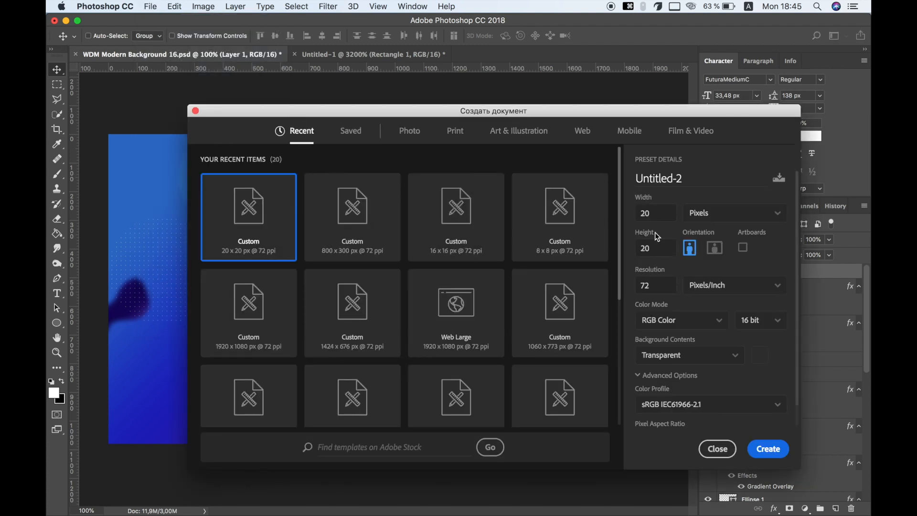
pyautogui.click(768, 449)
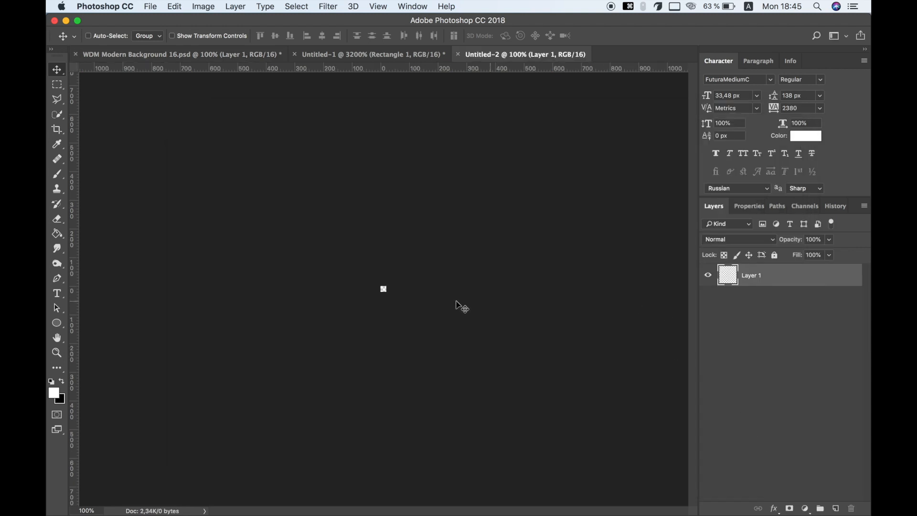
# - Draw a white rectangle about 21 x 4 px along the upper edge of the new transparent canvas
pyautogui.press('z')
pyautogui.moveTo(383, 288); pyautogui.dragTo(383, 289)
pyautogui.moveTo(62, 320); pyautogui.dragTo(88, 322)
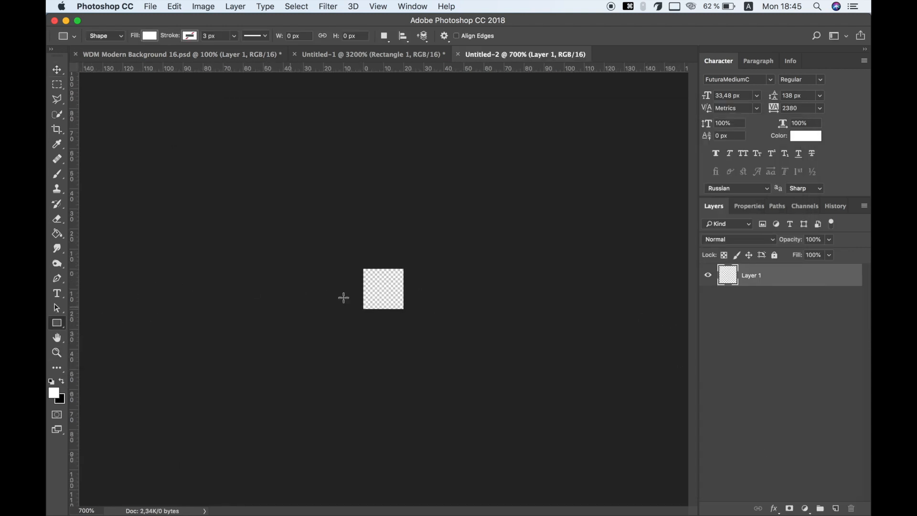
pyautogui.moveTo(362, 267); pyautogui.dragTo(386, 271)
pyautogui.press('v')
pyautogui.press('z')
pyautogui.click(395, 274)
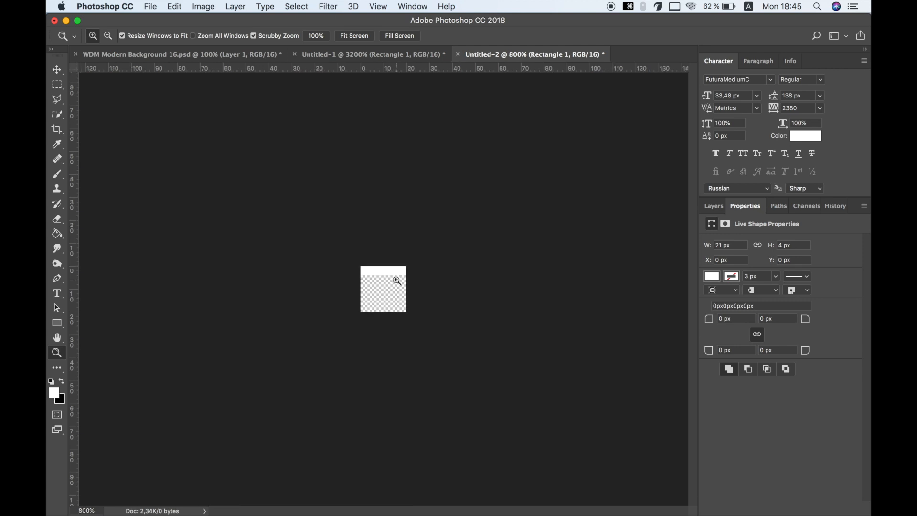
# - Free-transform the white rectangle to 95.24% width so it spans exactly the upper edge of the transparent canvas
pyautogui.click(395, 277)
pyautogui.click(714, 206)
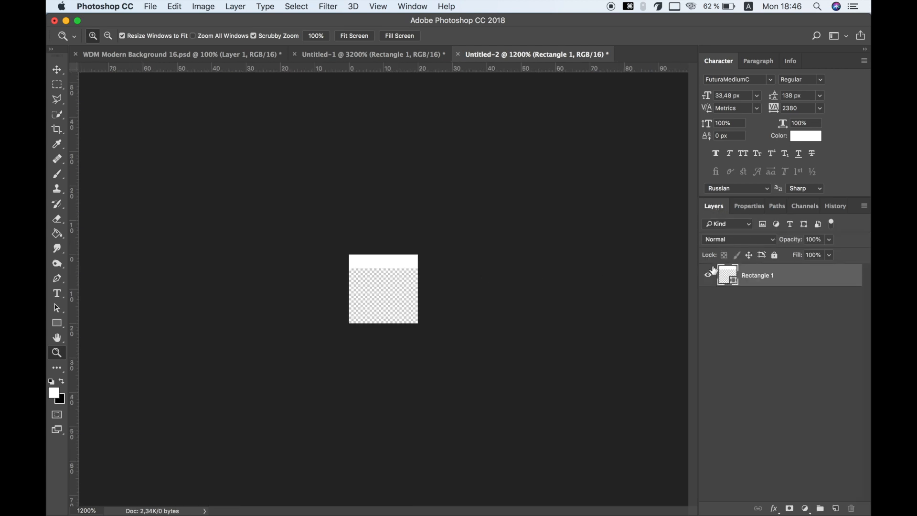
pyautogui.press('v')
pyautogui.click(385, 262)
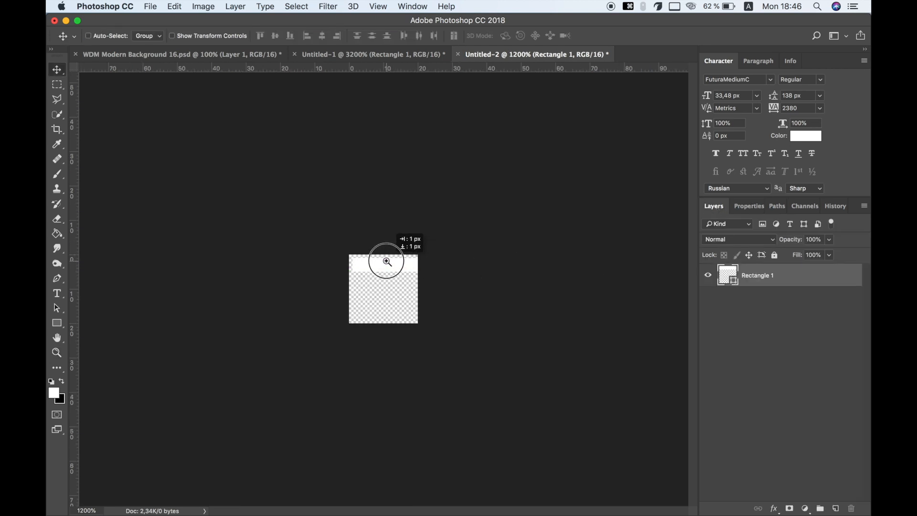
pyautogui.click(180, 7)
pyautogui.click(235, 251)
pyautogui.moveTo(420, 261); pyautogui.dragTo(412, 264)
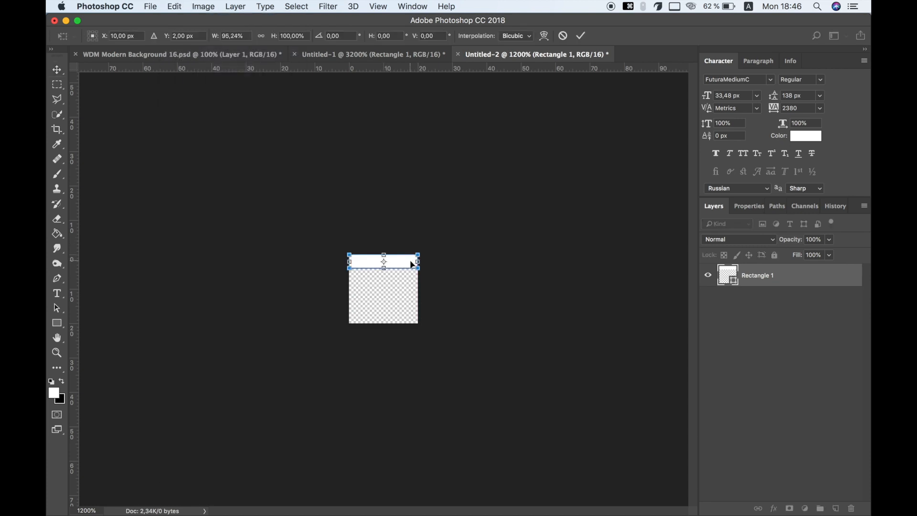
pyautogui.press('Return')
# - Define the small striped canvas as a pattern named Pattern 16
pyautogui.click(181, 9)
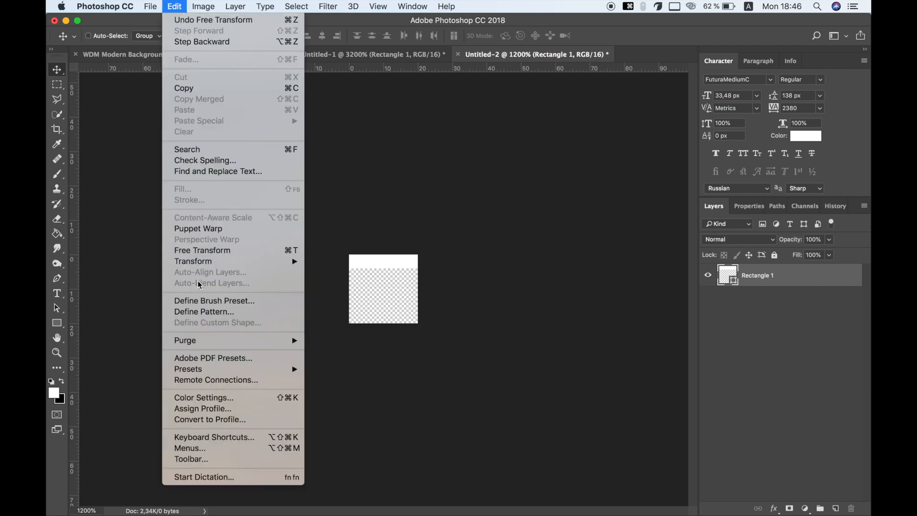
pyautogui.click(207, 312)
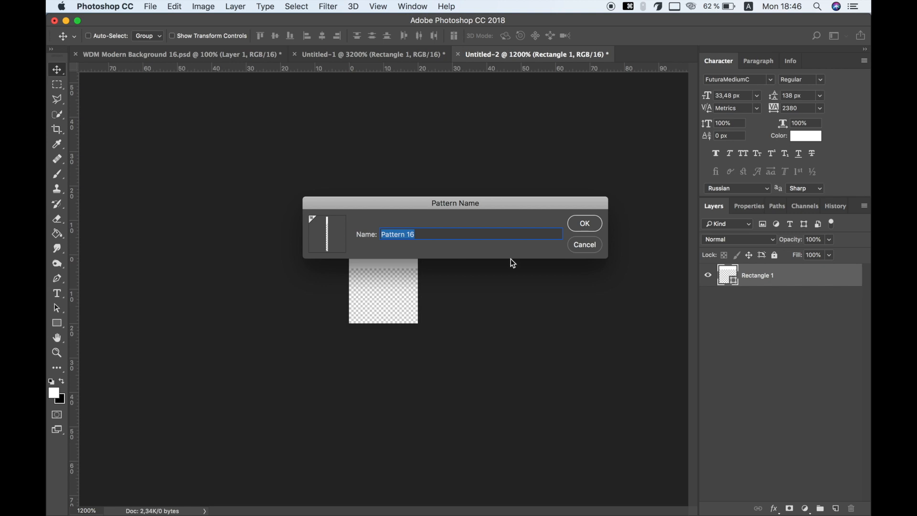
pyautogui.click(585, 224)
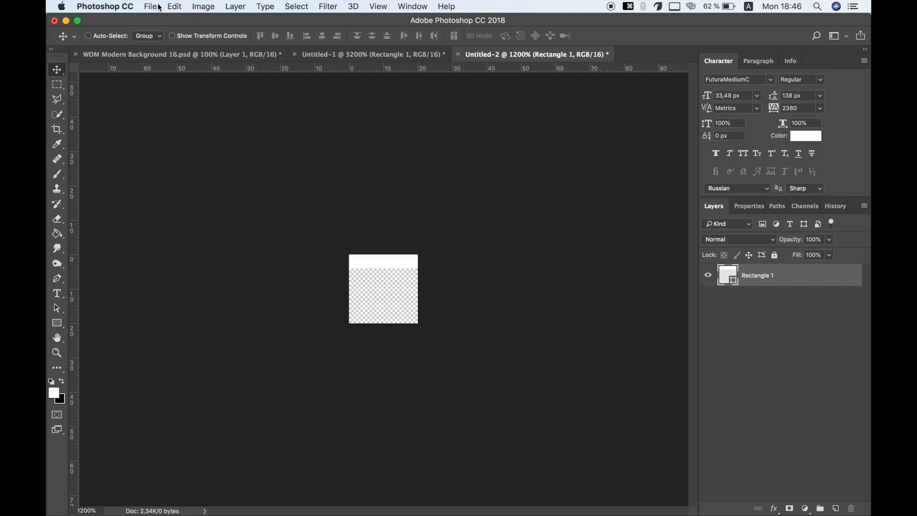
pyautogui.click(157, 6)
pyautogui.click(416, 149)
# - Return to WDM Modern Background 16.psd and draw a white circle about 313 x 313 px over the upper part of the central liquid shape
pyautogui.click(222, 56)
pyautogui.rightClick(773, 274)
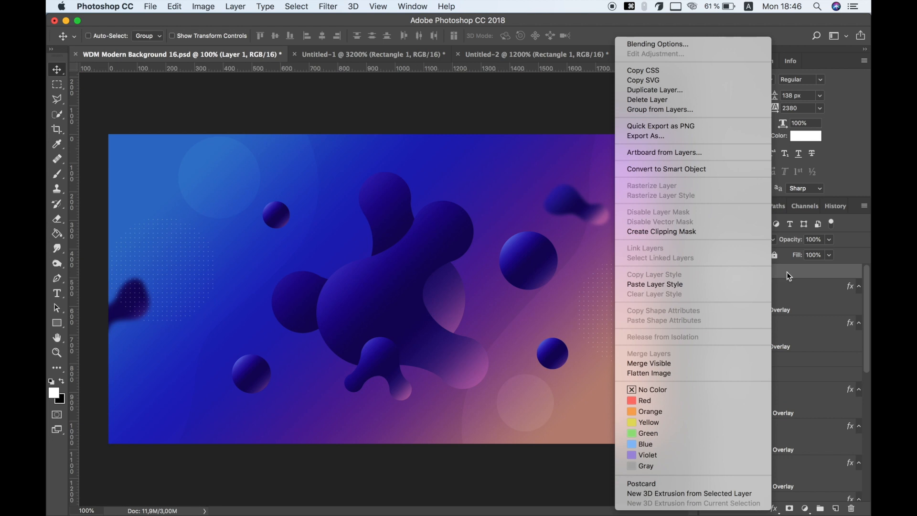
pyautogui.click(786, 272)
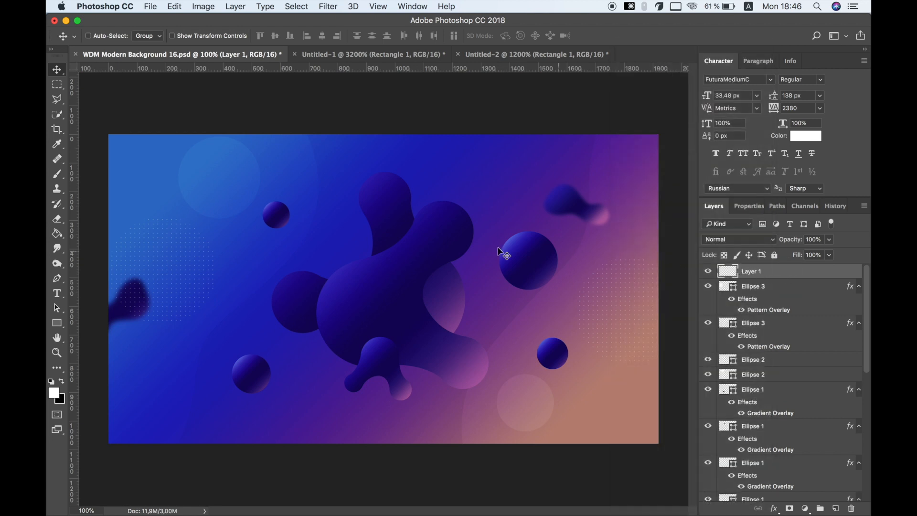
pyautogui.moveTo(58, 323); pyautogui.dragTo(74, 324)
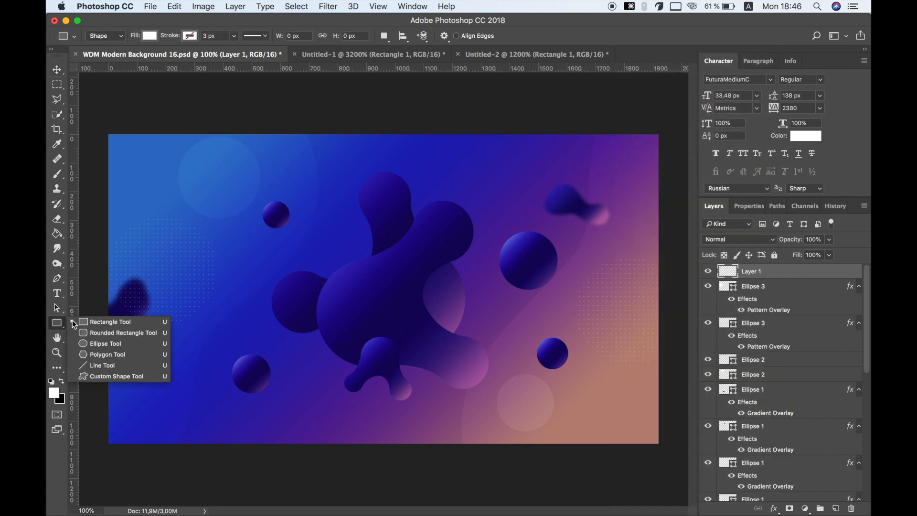
pyautogui.click(104, 341)
pyautogui.moveTo(311, 203); pyautogui.dragTo(406, 292)
# - Set the new circle layer's fill to 0%
pyautogui.click(714, 206)
pyautogui.click(829, 256)
pyautogui.moveTo(832, 269); pyautogui.dragTo(774, 270)
pyautogui.rightClick(807, 271)
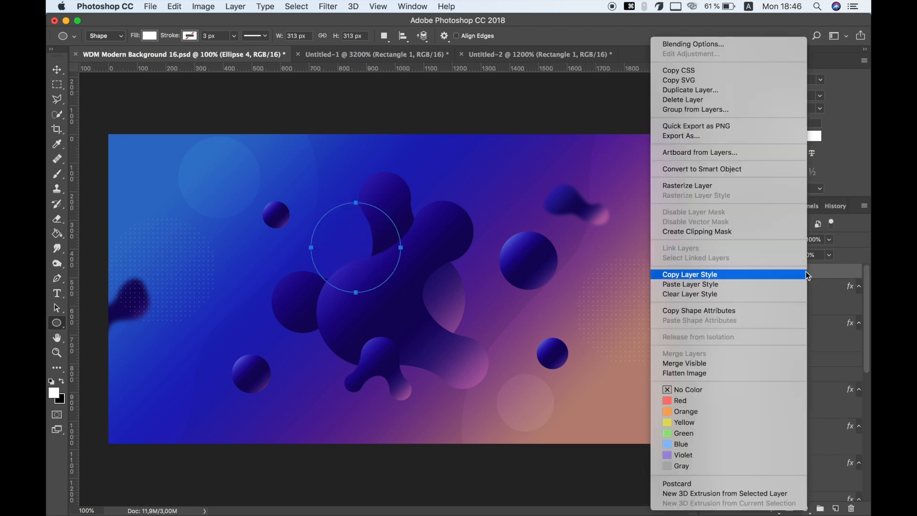
pyautogui.click(805, 271)
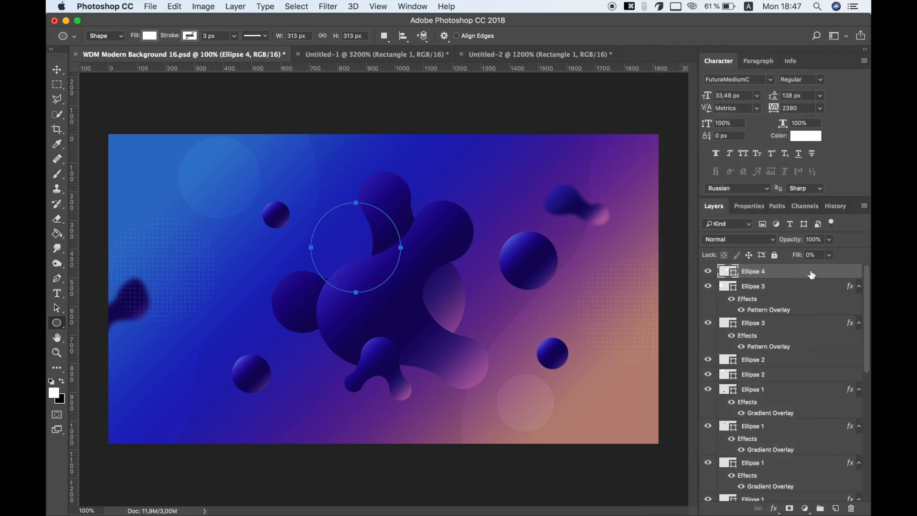
# - Add a Pattern Overlay with the new stripe pattern to the Ellipse 4 circle
pyautogui.doubleClick(812, 272)
pyautogui.scroll(-3, 477, 358)
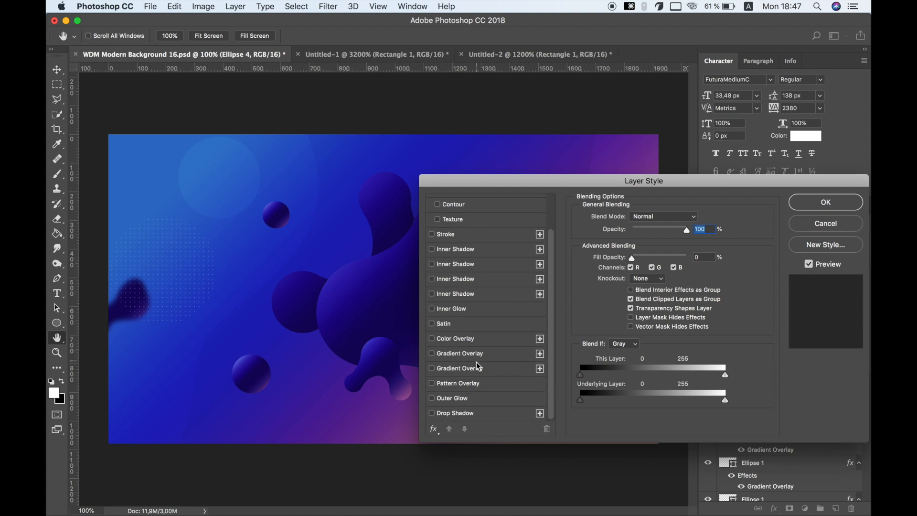
pyautogui.click(466, 385)
pyautogui.click(655, 255)
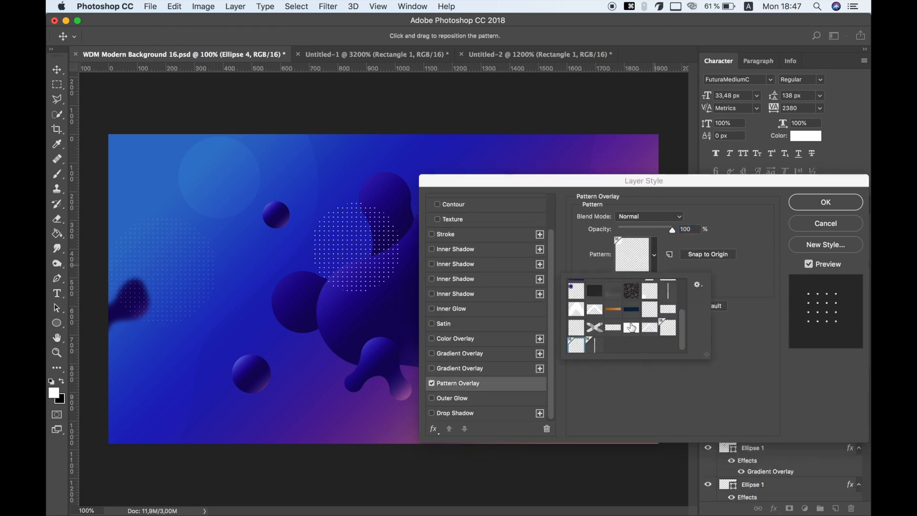
pyautogui.click(595, 344)
pyautogui.click(825, 203)
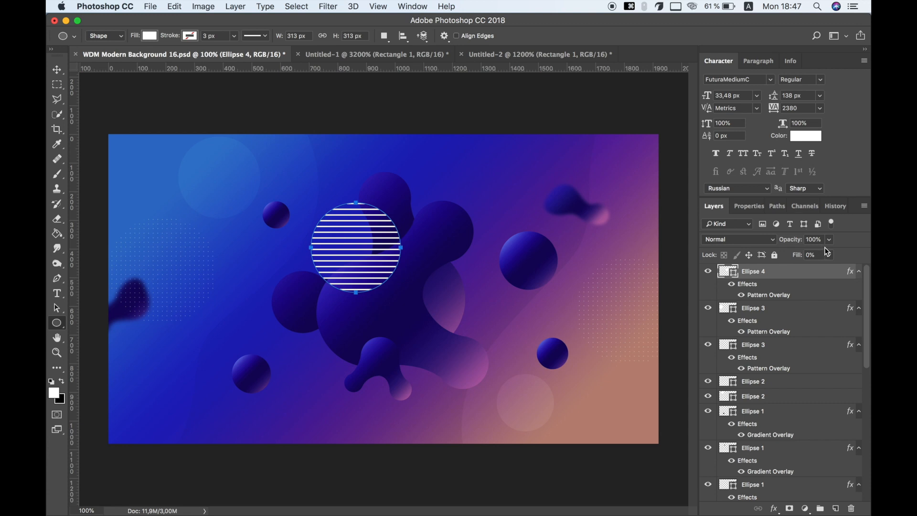
# - Set the striped circle's blend mode to Overlay and opacity to 9%, and move it partly past the canvas's lower edge
pyautogui.click(738, 239)
pyautogui.click(743, 363)
pyautogui.moveTo(830, 242); pyautogui.dragTo(780, 255)
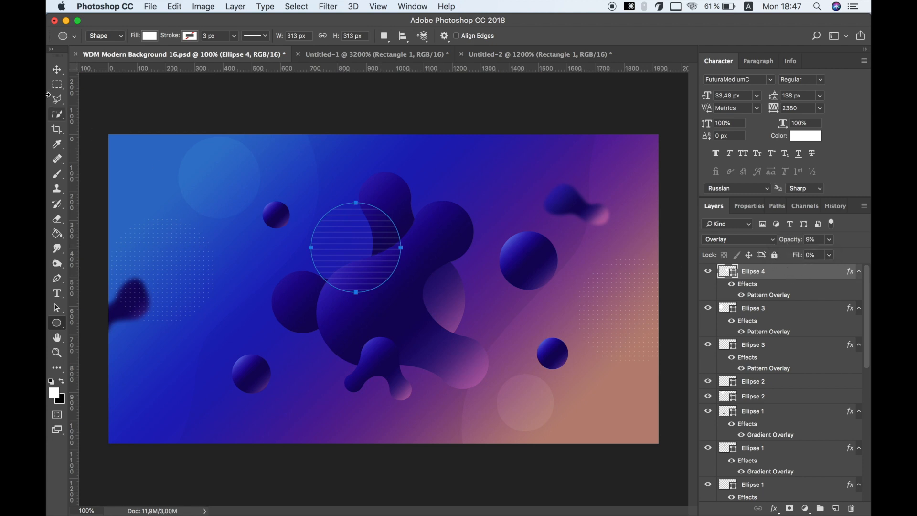
pyautogui.press('v')
pyautogui.moveTo(381, 249); pyautogui.dragTo(335, 438)
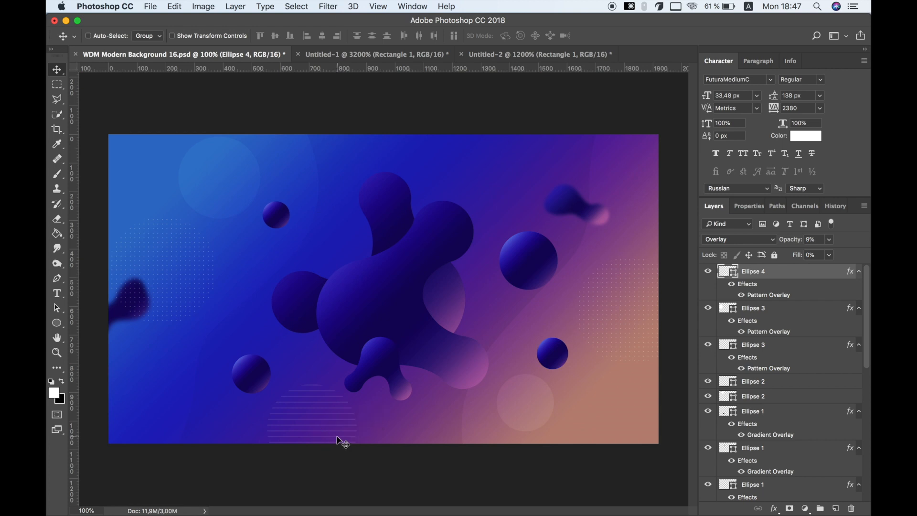
# - Duplicate the striped Ellipse 4 layer and place the copy at the canvas's upper edge, above the large gradient sphere
pyautogui.rightClick(772, 275)
pyautogui.click(691, 93)
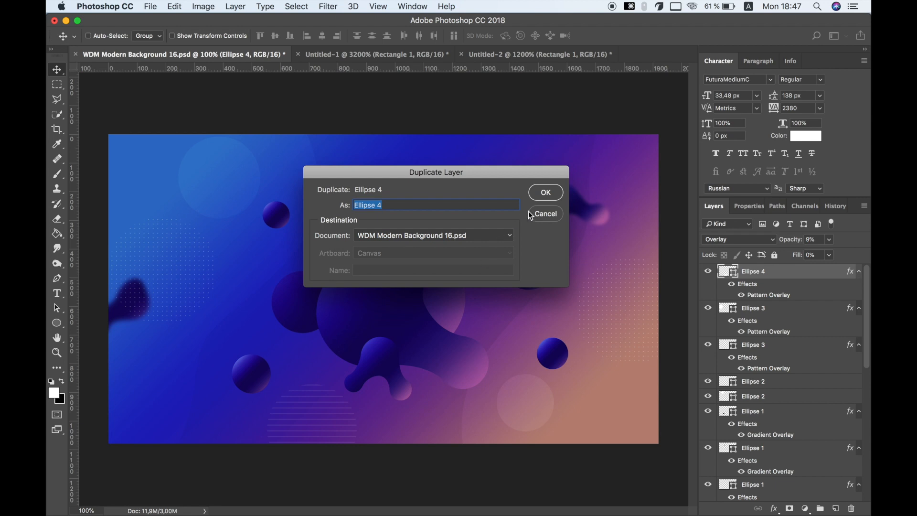
pyautogui.press('Return')
pyautogui.moveTo(364, 389); pyautogui.dragTo(529, 143)
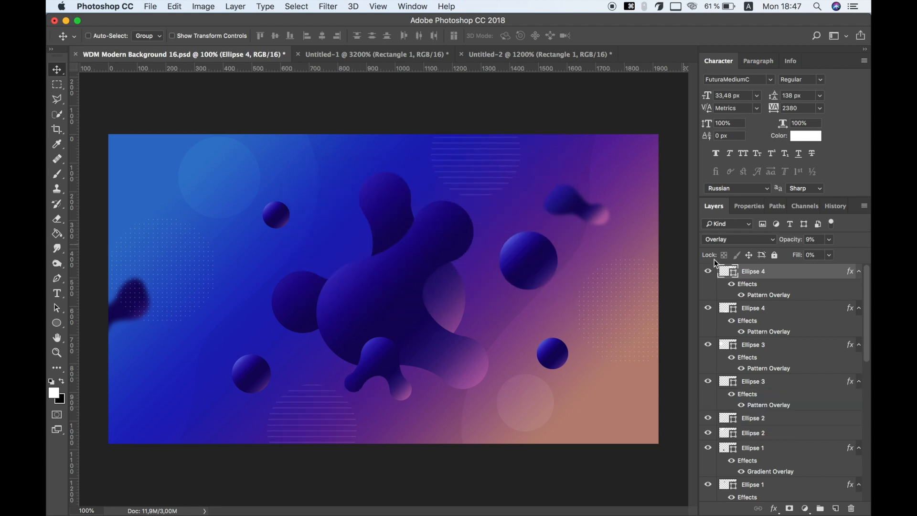
# - Set the Pattern Overlay scale of the duplicated striped circle to 50%
pyautogui.doubleClick(766, 296)
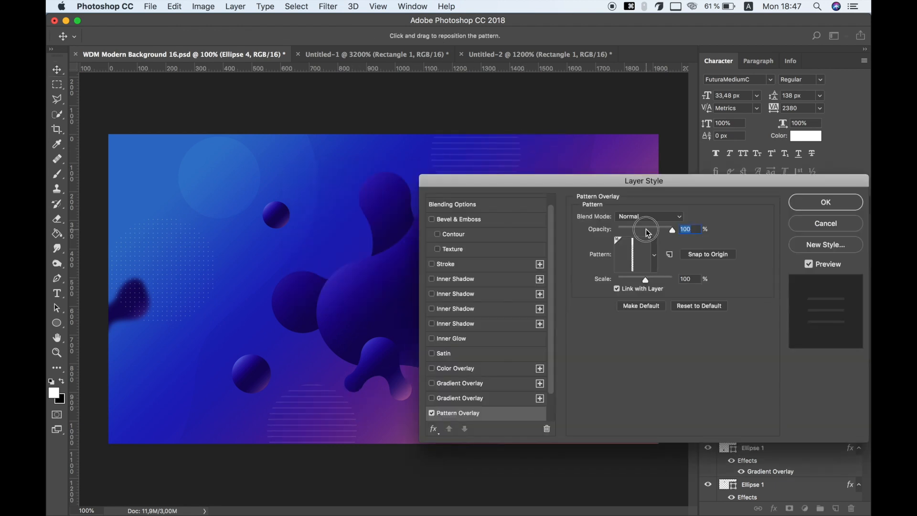
pyautogui.moveTo(648, 283); pyautogui.dragTo(632, 283)
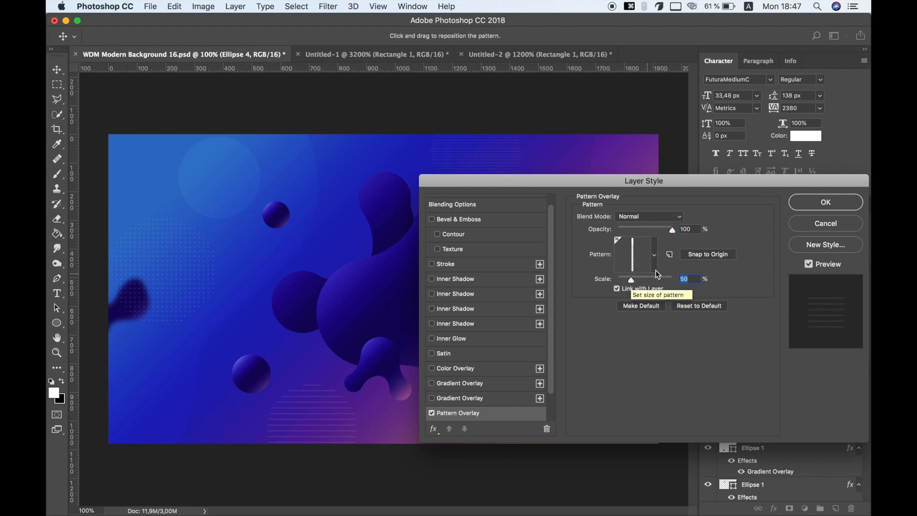
pyautogui.click(806, 208)
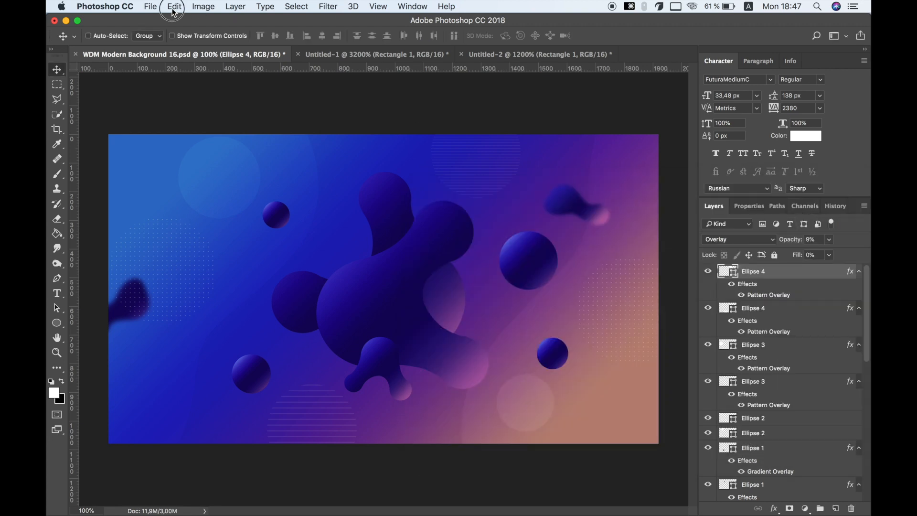
# - Scale the upper striped circle down to a little over half its size, keeping it at the canvas's upper edge
pyautogui.click(186, 10)
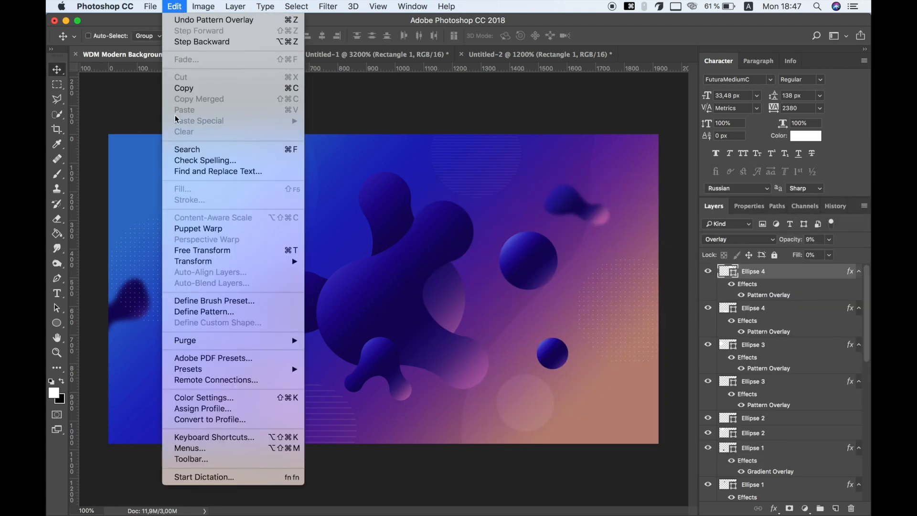
pyautogui.click(238, 252)
pyautogui.moveTo(522, 198); pyautogui.dragTo(512, 159)
pyautogui.press('super+z')
pyautogui.press('Return')
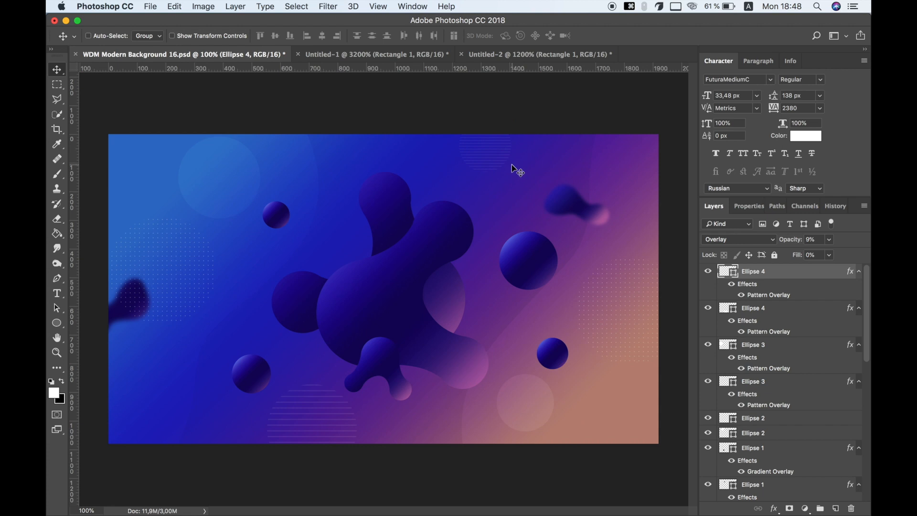
# - Add an empty layer and draw a thin horizontal white rectangle about 468 x 4 px across the top of the liquid shape
pyautogui.click(836, 508)
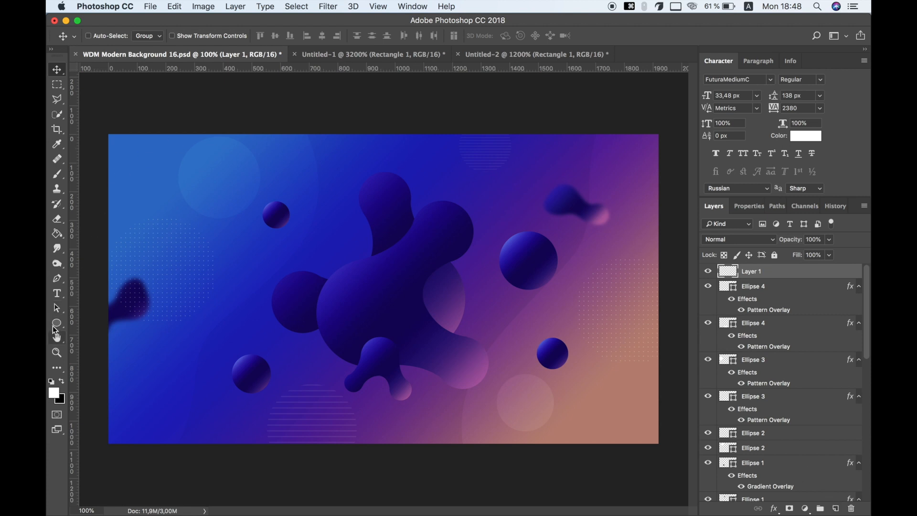
pyautogui.moveTo(57, 323); pyautogui.dragTo(81, 322)
pyautogui.moveTo(301, 176); pyautogui.dragTo(436, 177)
pyautogui.click(714, 206)
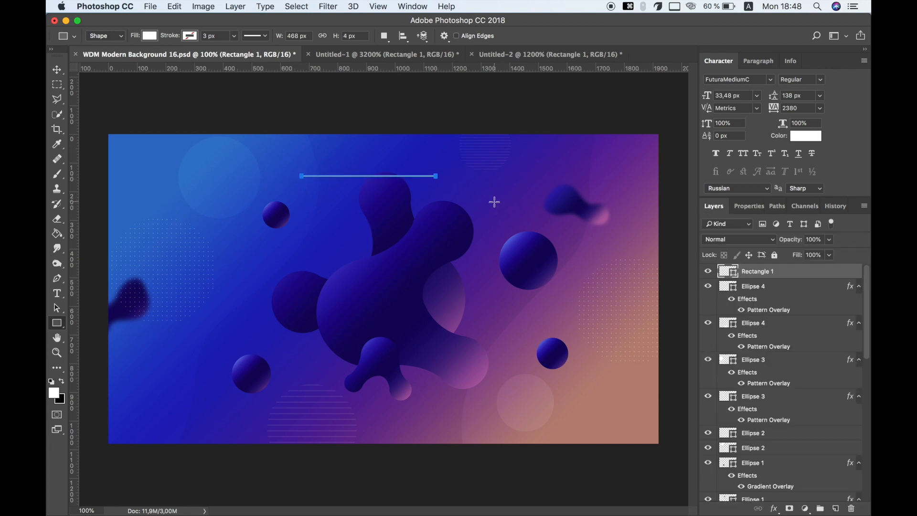
# - Add a Gradient Overlay to the thin rectangle and base its gradient on the Foreground to Background preset
pyautogui.doubleClick(791, 274)
pyautogui.moveTo(689, 180); pyautogui.dragTo(635, 162)
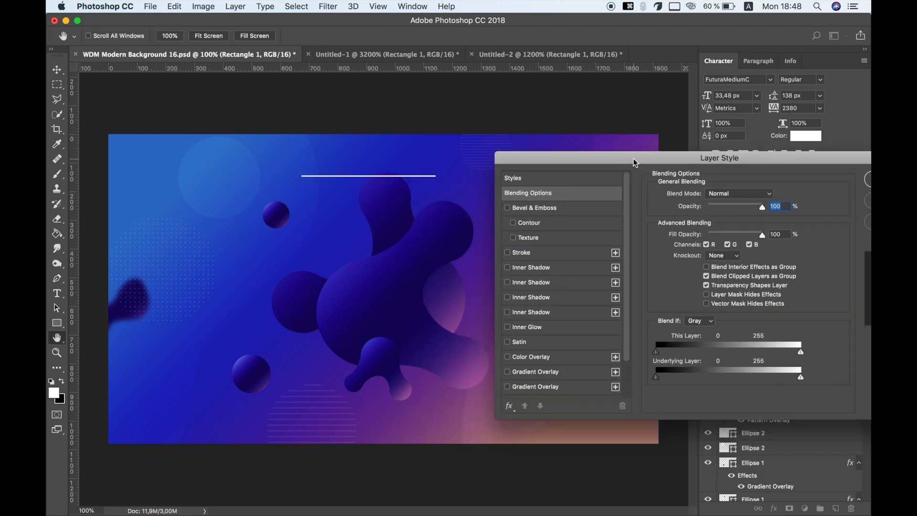
pyautogui.scroll(-1, 567, 355)
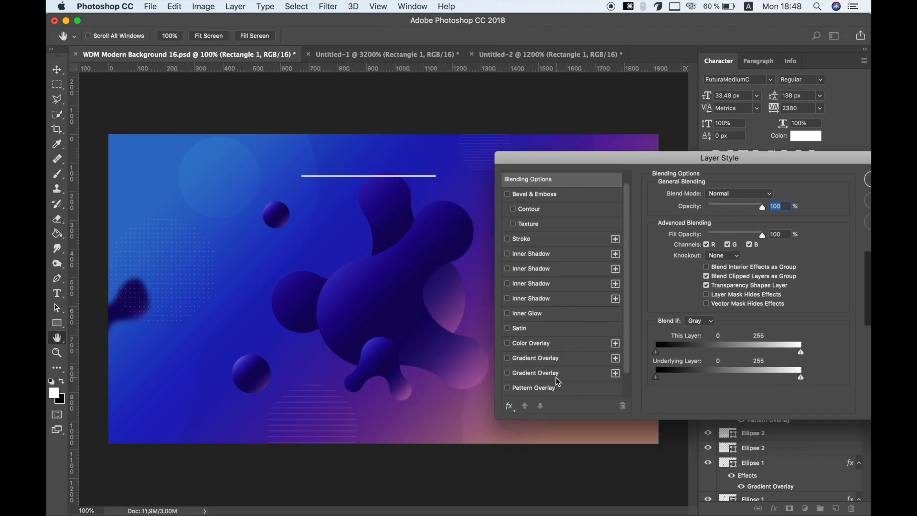
pyautogui.click(557, 375)
pyautogui.click(736, 219)
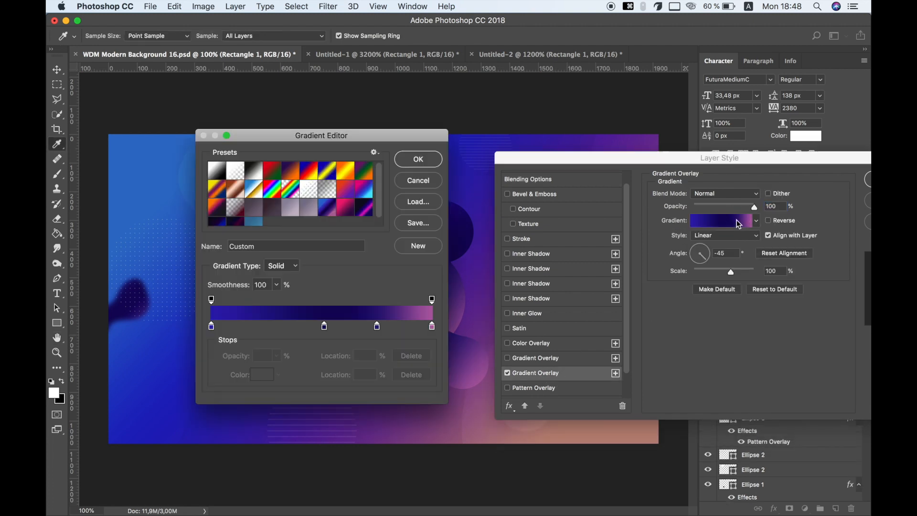
pyautogui.moveTo(340, 136); pyautogui.dragTo(662, 139)
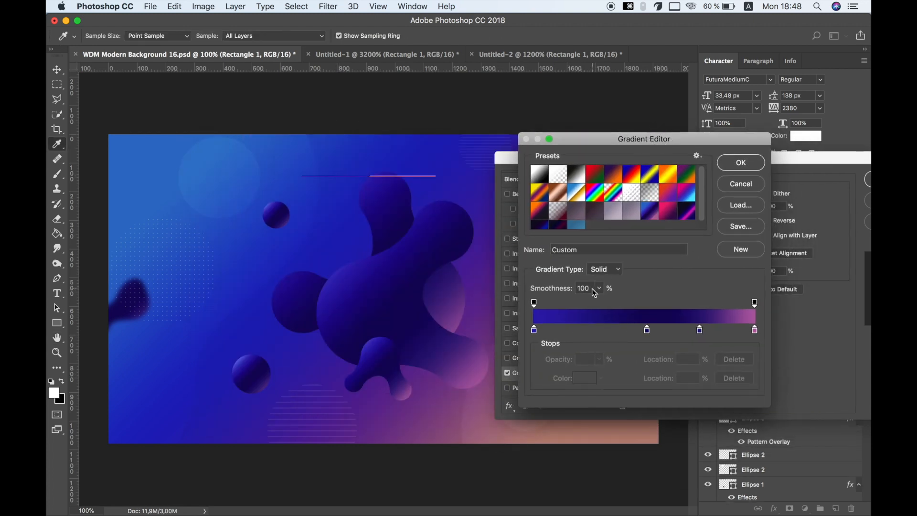
pyautogui.click(539, 174)
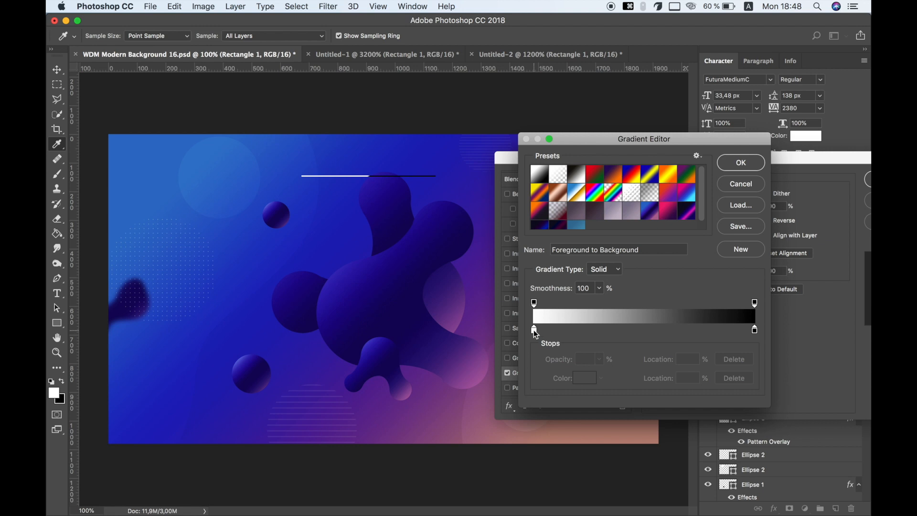
# - Set the gradient's starting color stop to dark yellow c6b527
pyautogui.doubleClick(534, 329)
pyautogui.moveTo(661, 296); pyautogui.dragTo(661, 289)
pyautogui.moveTo(619, 201)
pyautogui.mouseDown()
pyautogui.moveTo(614, 189)
pyautogui.moveTo(617, 196)
pyautogui.mouseUp()
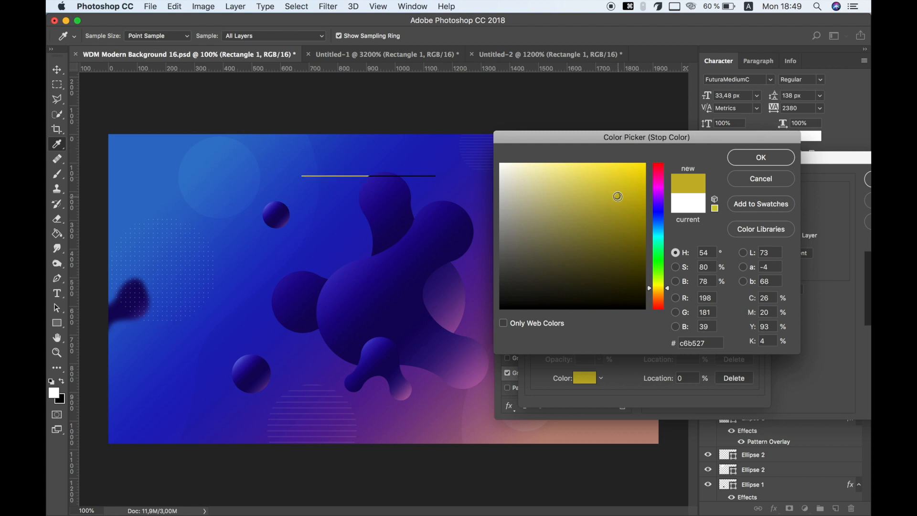
pyautogui.click(762, 158)
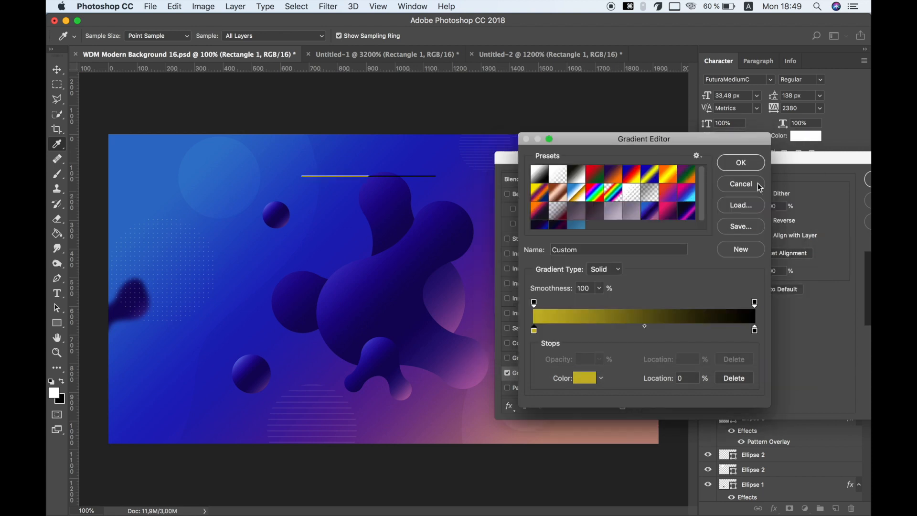
# - Set the gradient's ending color stop to red ff0303
pyautogui.doubleClick(755, 331)
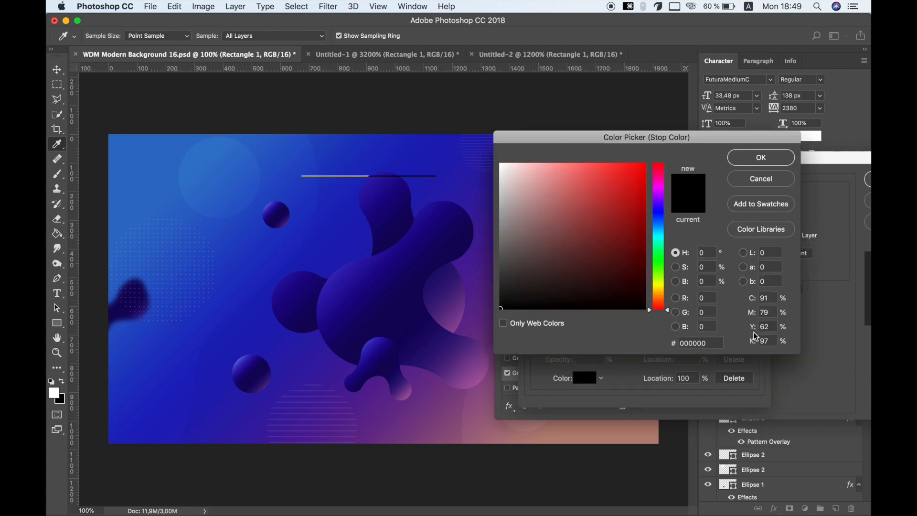
pyautogui.moveTo(641, 184); pyautogui.dragTo(644, 163)
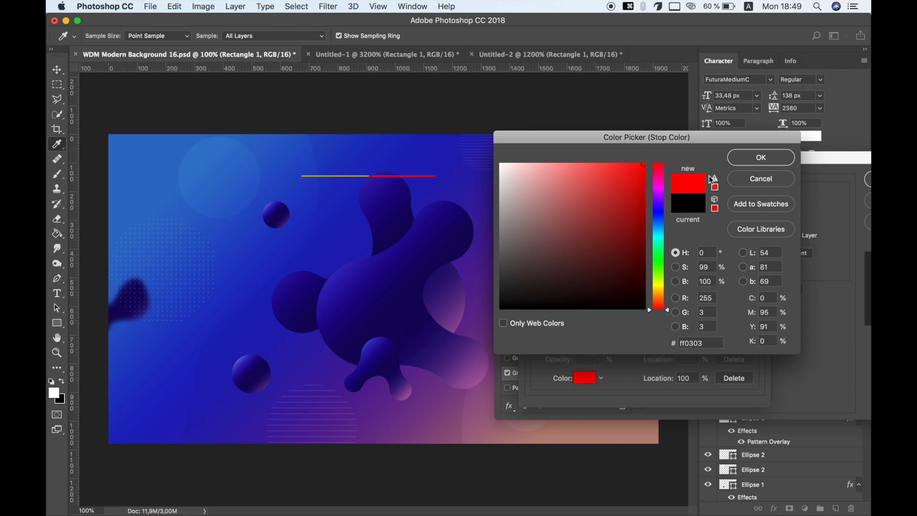
pyautogui.click(743, 162)
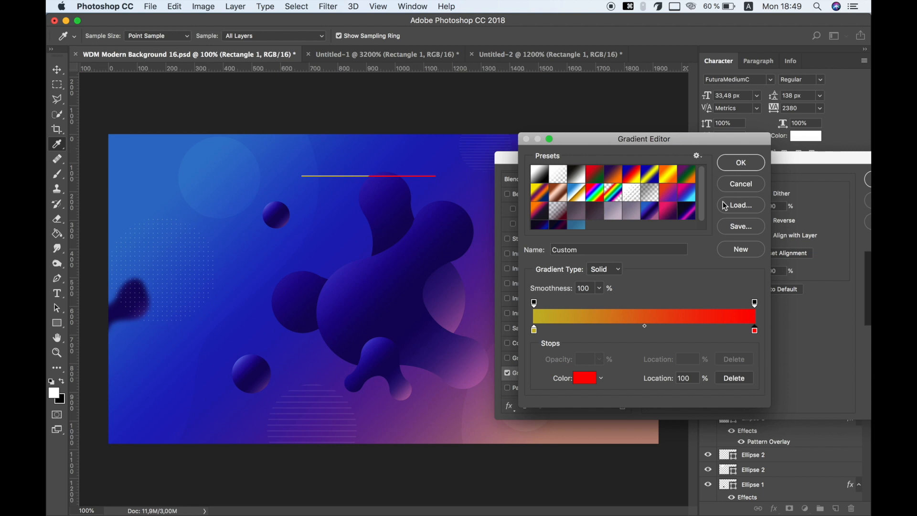
# - Make the gradient's ending opacity stop fully transparent and apply the Gradient Overlay to the thin rectangle
pyautogui.click(755, 303)
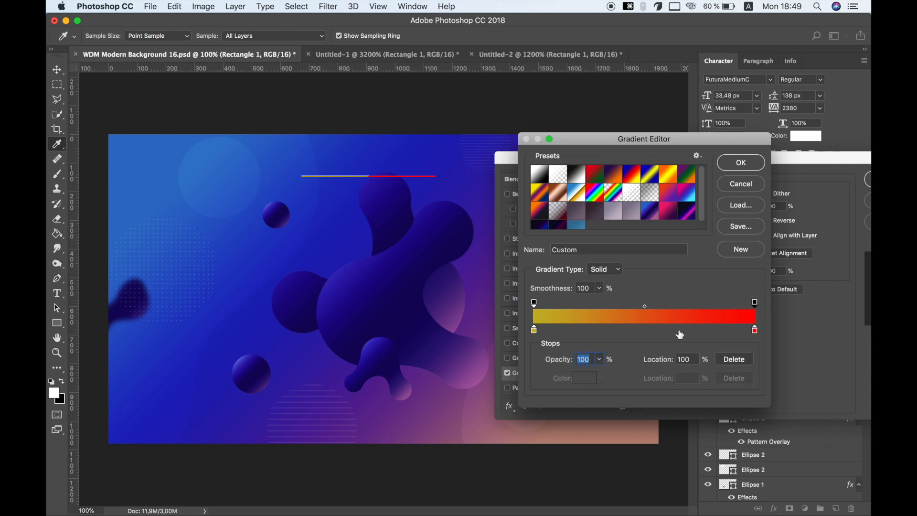
pyautogui.click(603, 361)
pyautogui.moveTo(598, 373); pyautogui.dragTo(535, 374)
pyautogui.click(743, 163)
pyautogui.moveTo(706, 258); pyautogui.dragTo(711, 255)
pyautogui.moveTo(757, 162); pyautogui.dragTo(650, 174)
pyautogui.click(783, 191)
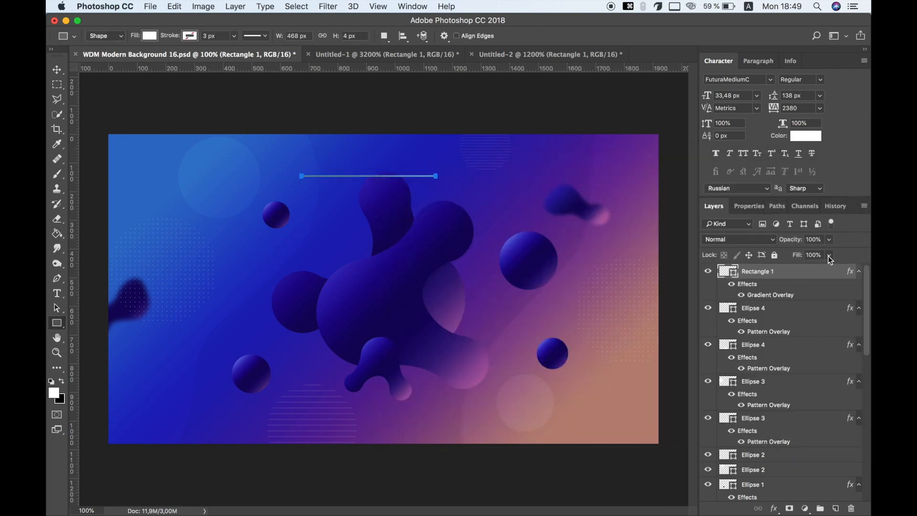
# - Set the thin rectangle layer's fill to 0% so only its gradient overlay shows
pyautogui.click(829, 258)
pyautogui.moveTo(827, 270); pyautogui.dragTo(728, 263)
pyautogui.click(813, 287)
pyautogui.click(801, 312)
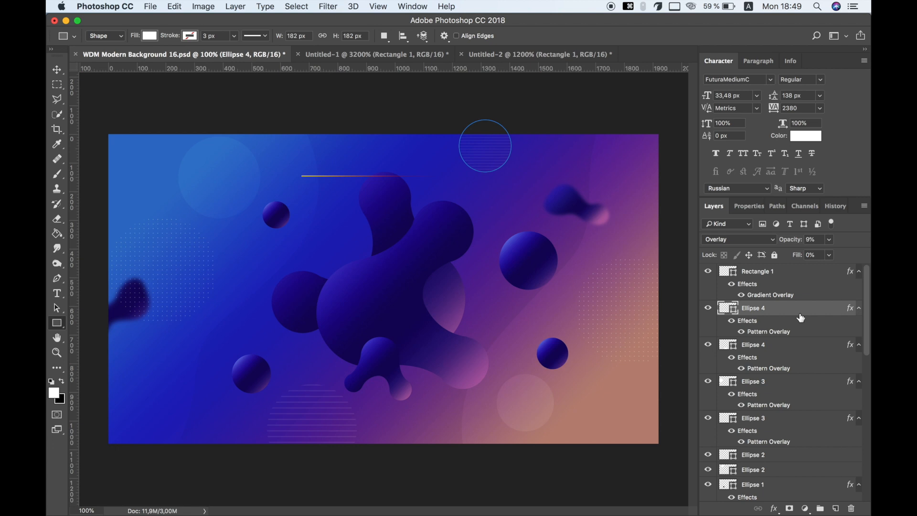
pyautogui.click(793, 274)
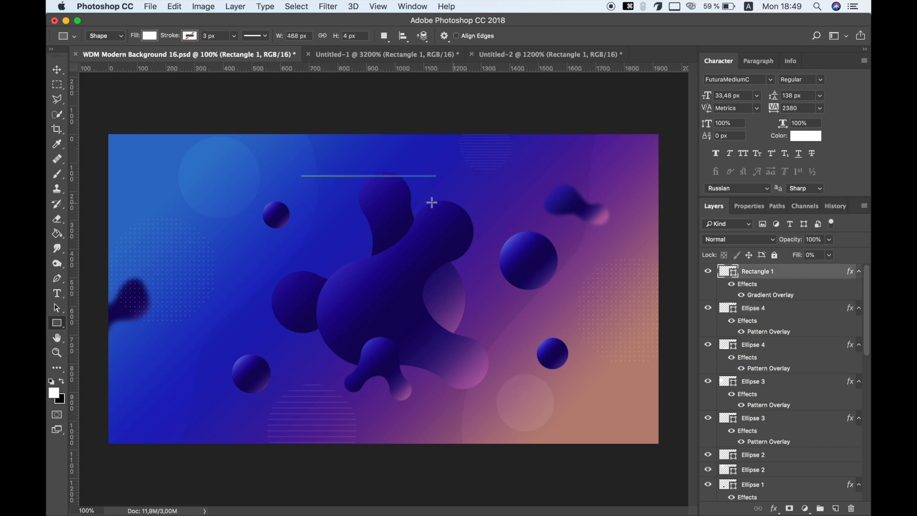
# - Rotate the thin line to -45 degrees, accept converting it to a regular path, and move it left of the liquid shape
pyautogui.click(175, 6)
pyautogui.click(230, 251)
pyautogui.moveTo(471, 214); pyautogui.dragTo(471, 126)
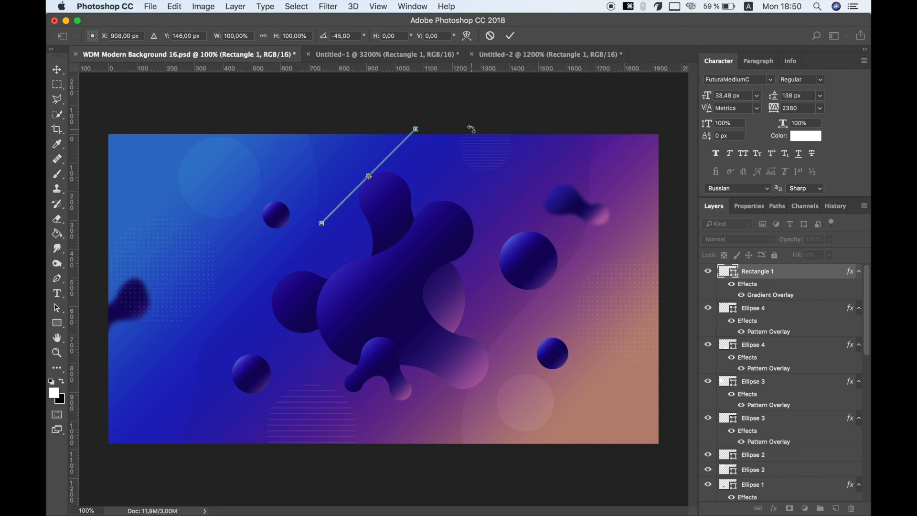
pyautogui.press('Return')
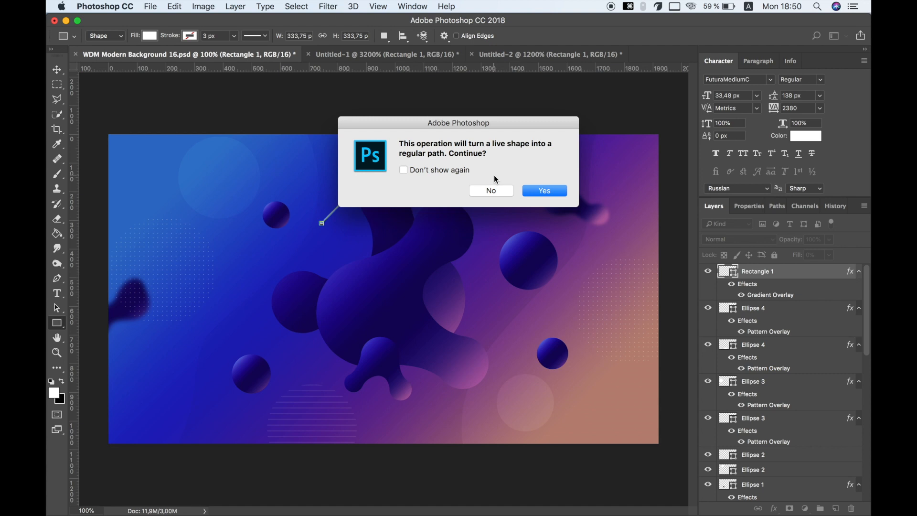
pyautogui.click(528, 189)
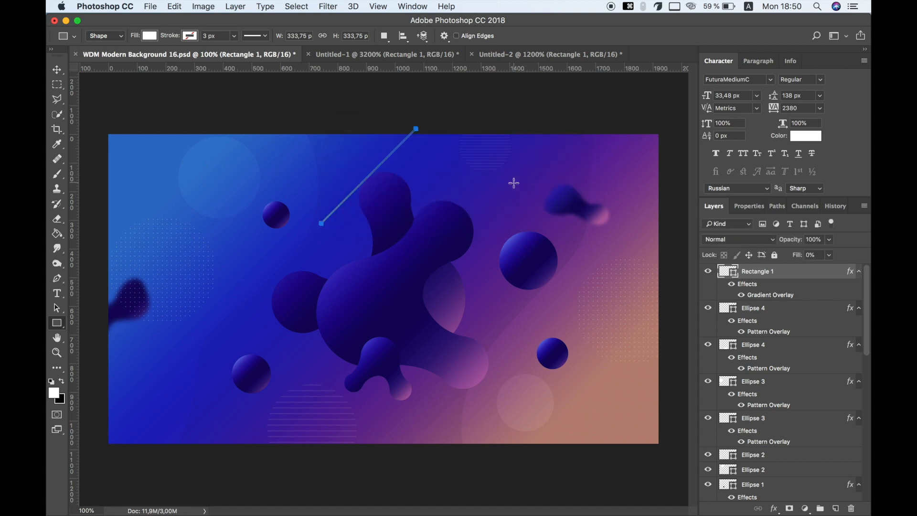
pyautogui.click(57, 70)
pyautogui.moveTo(394, 171); pyautogui.dragTo(317, 222)
# - Duplicate the diagonal line layer and scale the copy down to a shorter line beside the original's lower right side
pyautogui.rightClick(770, 271)
pyautogui.click(690, 160)
pyautogui.rightClick(770, 271)
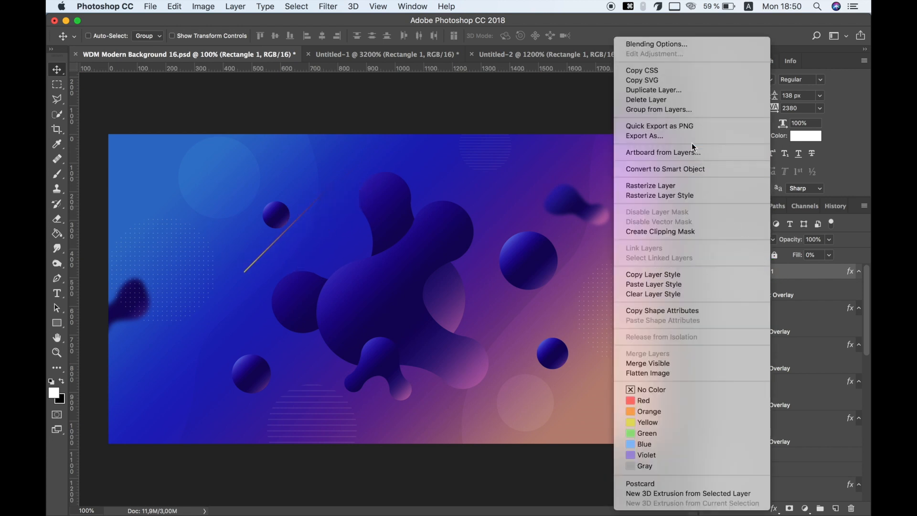
pyautogui.click(669, 91)
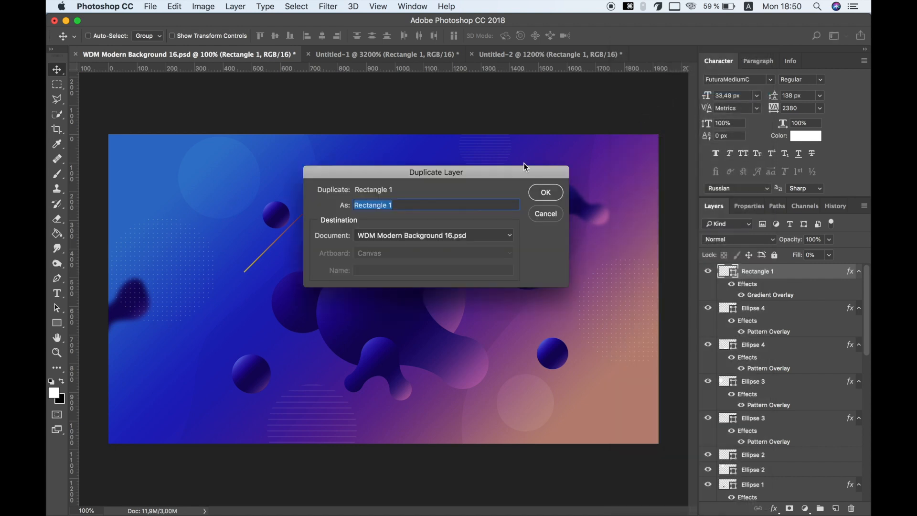
pyautogui.click(547, 191)
pyautogui.click(175, 7)
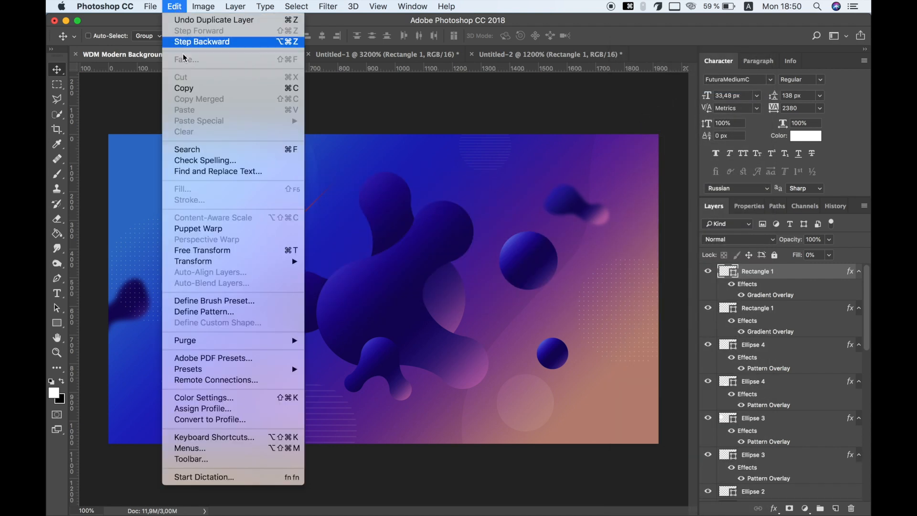
pyautogui.click(213, 252)
pyautogui.moveTo(340, 177); pyautogui.dragTo(355, 214)
pyautogui.press('Return')
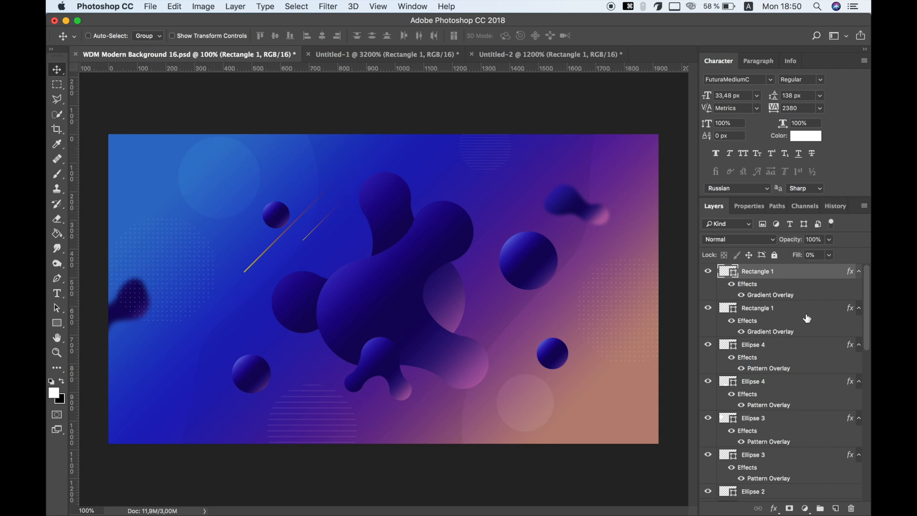
# - Duplicate both diagonal lines to the canvas's upper right area and shift the short copy to the long line's upper left side
pyautogui.rightClick(779, 310)
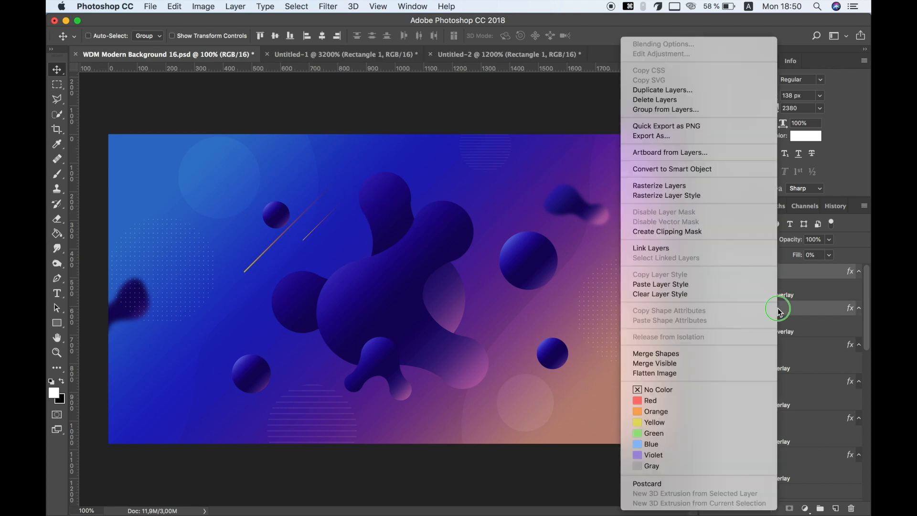
pyautogui.click(695, 91)
pyautogui.click(555, 190)
pyautogui.moveTo(338, 239); pyautogui.dragTo(592, 178)
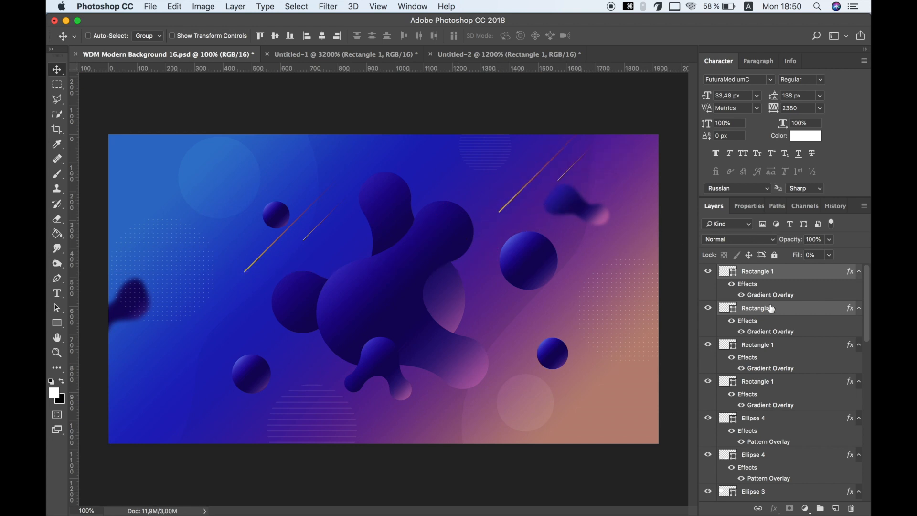
pyautogui.click(774, 271)
pyautogui.moveTo(600, 242); pyautogui.dragTo(575, 241)
# - Duplicate the upper right pair of lines and place the copies over the striped circle at the bottom of the canvas
pyautogui.keyDown('super'); pyautogui.click(798, 314); pyautogui.keyUp('super')
pyautogui.rightClick(796, 312)
pyautogui.click(685, 90)
pyautogui.click(543, 191)
pyautogui.moveTo(534, 193); pyautogui.dragTo(352, 411)
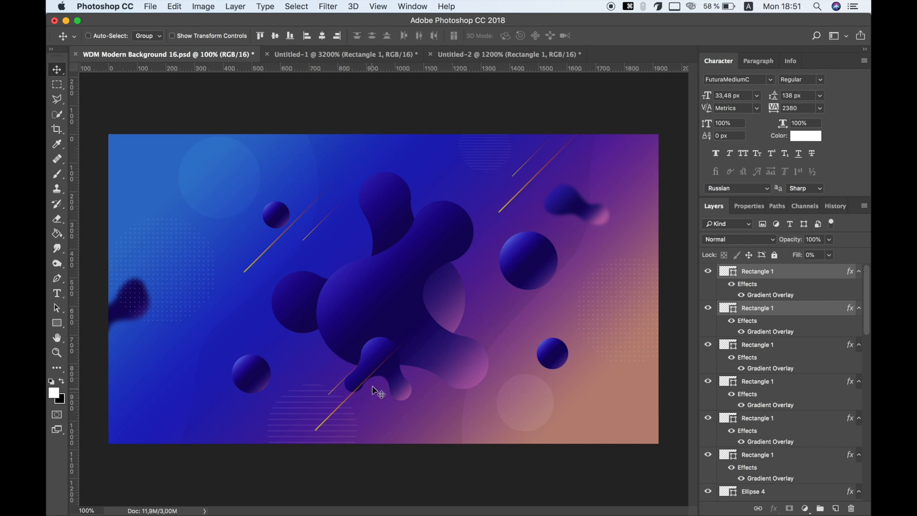
# - Duplicate the bottom pair of lines onto the right dotted circle and move the short copy to the long line's lower right side
pyautogui.rightClick(771, 313)
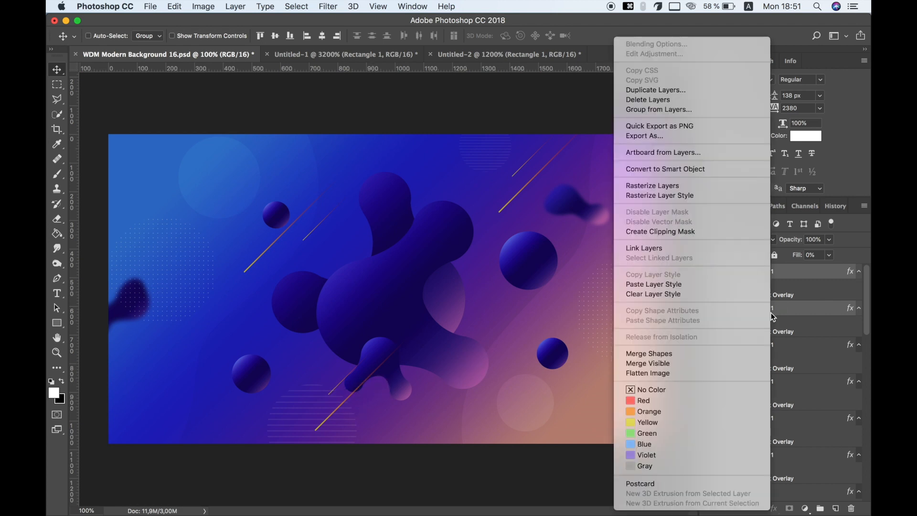
pyautogui.click(664, 91)
pyautogui.click(532, 190)
pyautogui.moveTo(624, 335); pyautogui.dragTo(635, 273)
pyautogui.click(752, 273)
pyautogui.moveTo(586, 296); pyautogui.dragTo(616, 307)
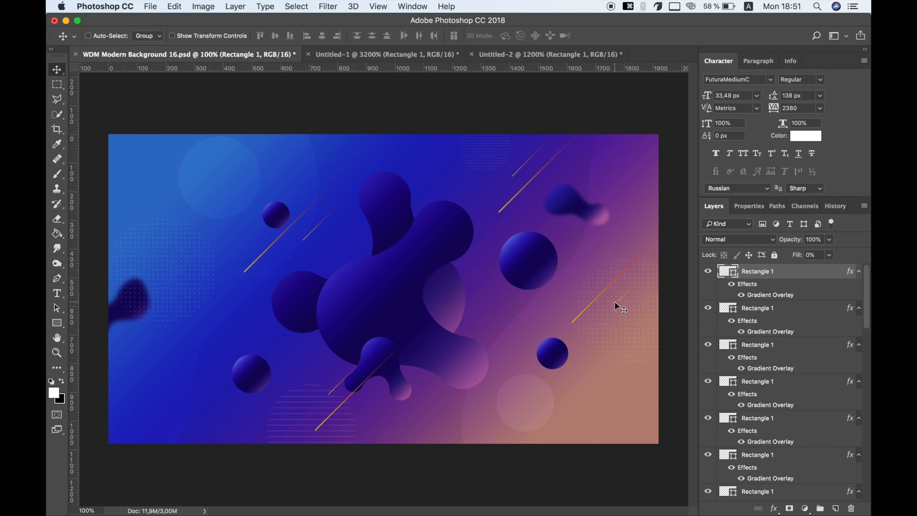
# - Duplicate the right pair of lines and place the copies beside the round drop in the canvas's lower left area
pyautogui.keyDown('shift'); pyautogui.click(775, 310); pyautogui.keyUp('shift')
pyautogui.rightClick(775, 309)
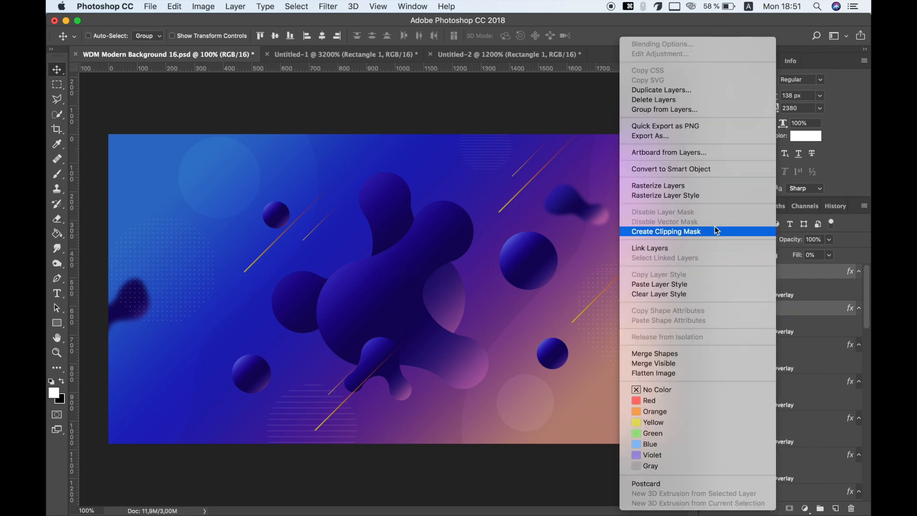
pyautogui.click(663, 91)
pyautogui.click(548, 190)
pyautogui.moveTo(636, 209); pyautogui.dragTo(242, 262)
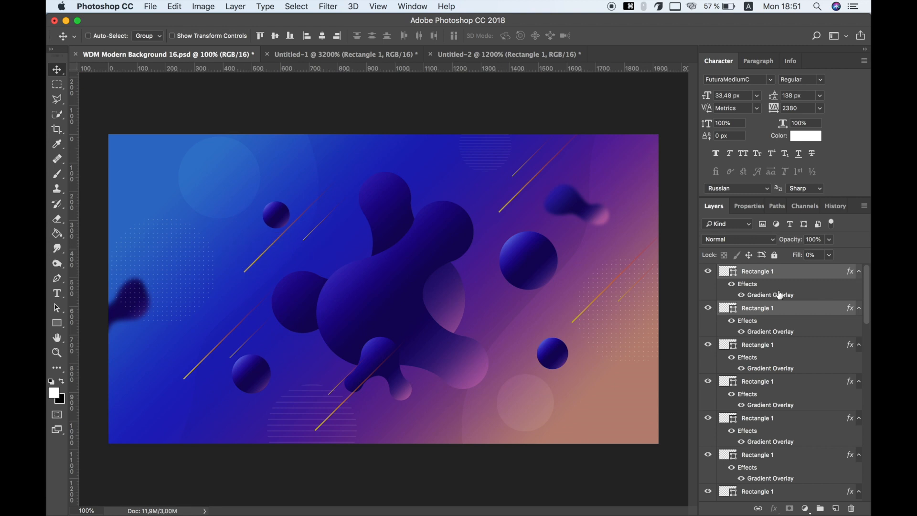
# - Select all the Rectangle 1 line layers and put them in one group
pyautogui.click(785, 272)
pyautogui.scroll(-1, 785, 300)
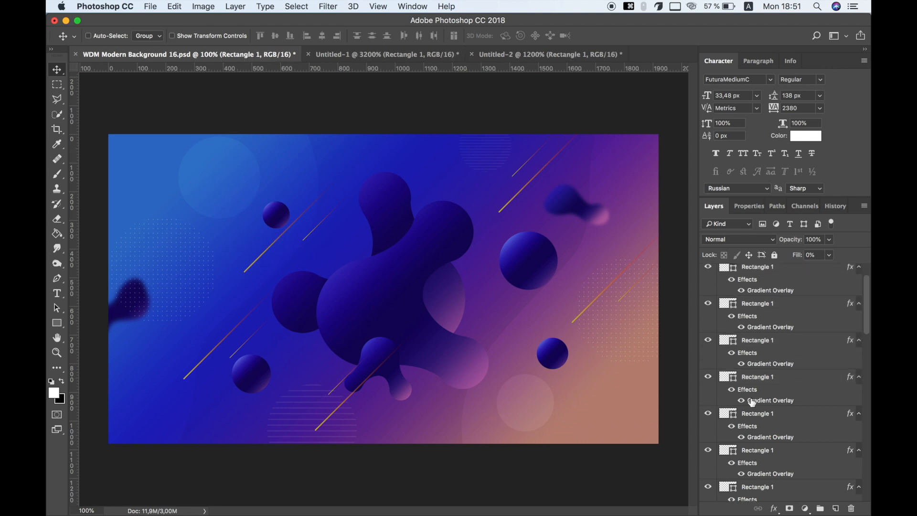
pyautogui.scroll(-1, 716, 420)
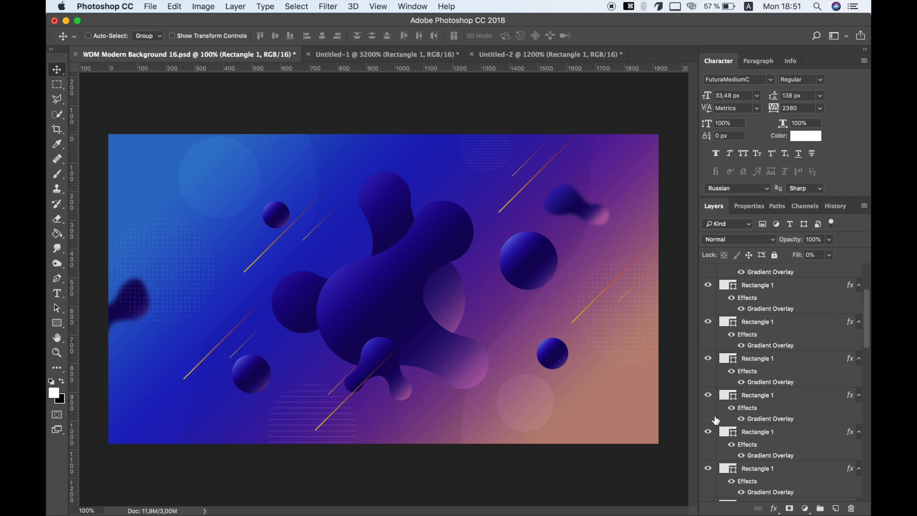
pyautogui.click(709, 432)
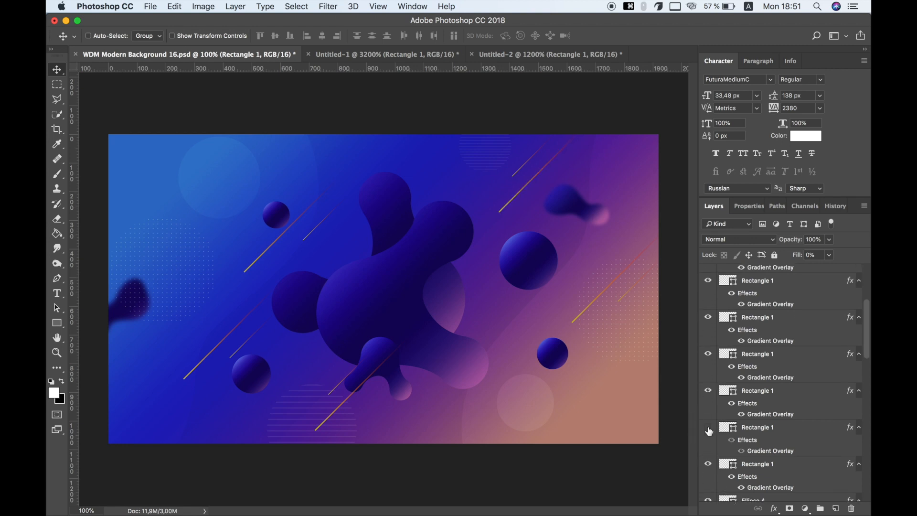
pyautogui.scroll(-1, 707, 464)
pyautogui.click(708, 451)
pyautogui.click(708, 450)
pyautogui.keyDown('shift'); pyautogui.click(765, 452); pyautogui.keyUp('shift')
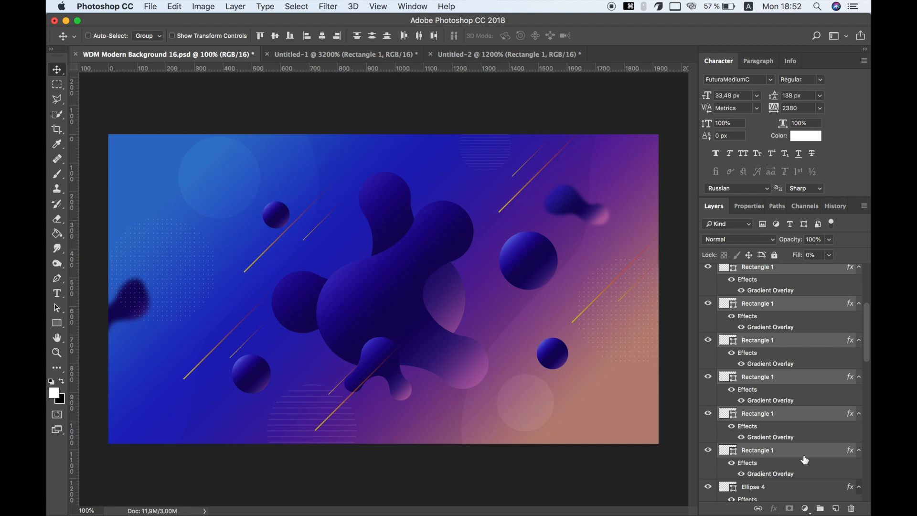
pyautogui.click(820, 509)
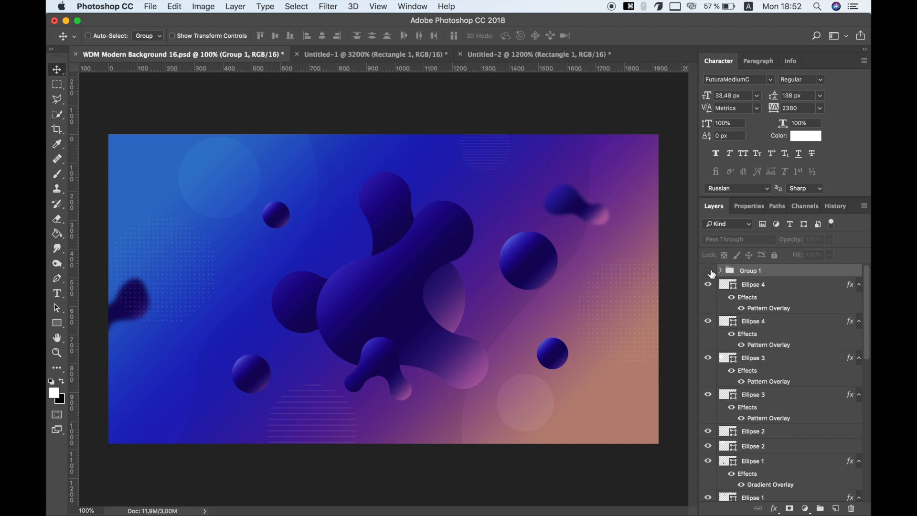
# - Move the group of lines below the Shape 2 layers, directly above Shape 4, and shift it slightly left on the canvas
pyautogui.moveTo(767, 276); pyautogui.dragTo(780, 466)
pyautogui.scroll(-5, 773, 454)
pyautogui.moveTo(762, 321); pyautogui.dragTo(757, 434)
pyautogui.moveTo(589, 310); pyautogui.dragTo(564, 316)
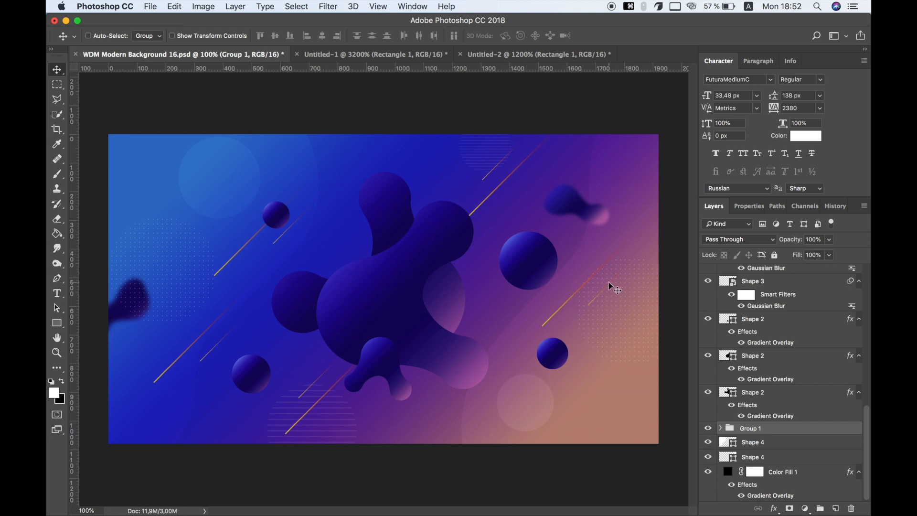
# - Add a white text layer for the title "abstract" across the middle of the canvas, above the topmost Ellipse 4 layer
pyautogui.scroll(5, 795, 306)
pyautogui.click(784, 276)
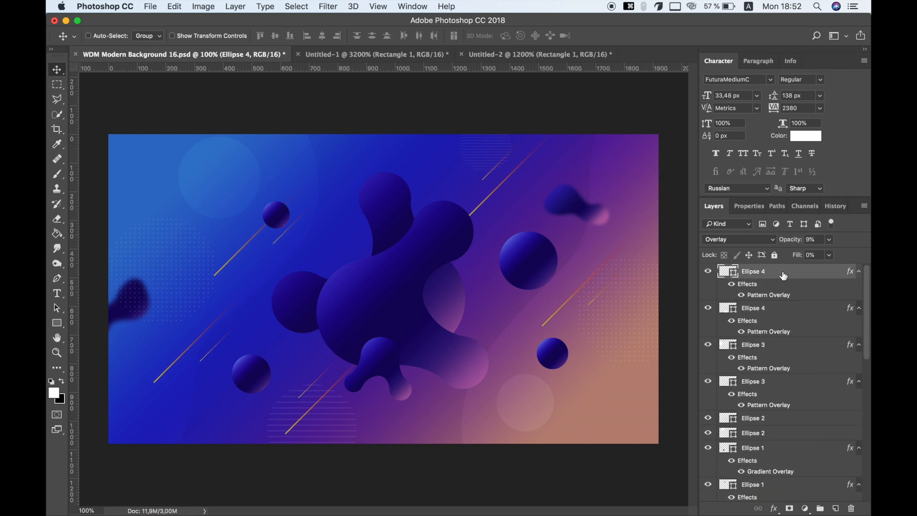
pyautogui.click(60, 295)
pyautogui.click(386, 286)
pyautogui.write('a,stract')
pyautogui.press('super+Return')
# - Enlarge the title text to 84,48 px and correct its second letter to "b"
pyautogui.moveTo(705, 96); pyautogui.dragTo(733, 96)
pyautogui.click(241, 288)
pyautogui.moveTo(240, 288); pyautogui.dragTo(287, 285)
pyautogui.write('b')
pyautogui.press('super+Return')
pyautogui.press('v')
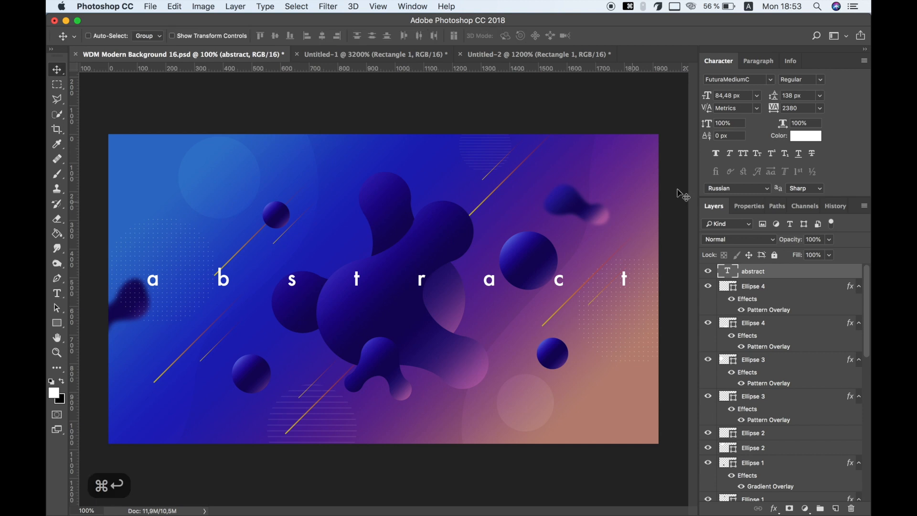
# - Set the "abstract" title to Futura Bold, 112,48 px with tracking 1100, and center it on the canvas
pyautogui.click(770, 79)
pyautogui.click(671, 127)
pyautogui.click(698, 181)
pyautogui.moveTo(773, 109); pyautogui.dragTo(711, 101)
pyautogui.moveTo(774, 109); pyautogui.dragTo(770, 109)
pyautogui.moveTo(707, 96); pyautogui.dragTo(716, 104)
pyautogui.moveTo(516, 275); pyautogui.dragTo(510, 280)
# - Move the large right drop's Ellipse 1 layer above the title and reposition the drop to overlap the letter "c"
pyautogui.keyDown('super'); pyautogui.click(548, 256); pyautogui.keyUp('super')
pyautogui.moveTo(769, 469); pyautogui.dragTo(773, 289)
pyautogui.scroll(5, 775, 306)
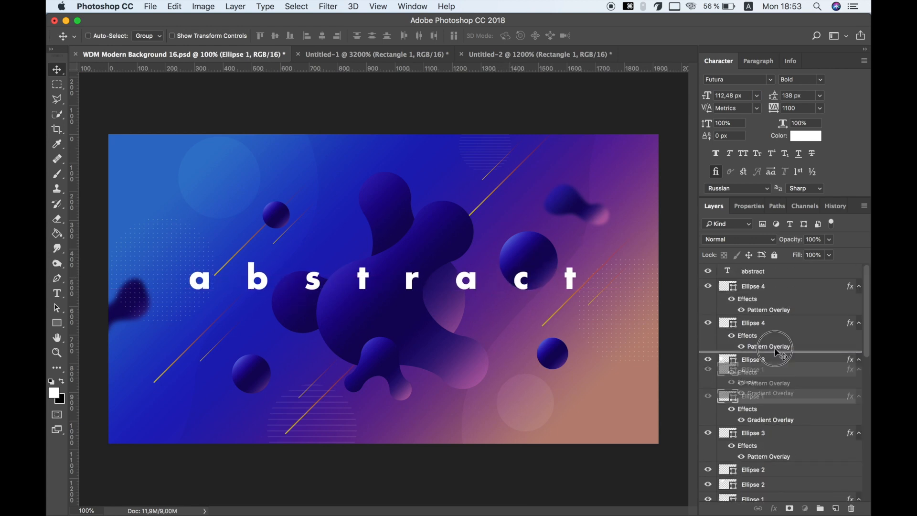
pyautogui.moveTo(780, 395); pyautogui.dragTo(770, 267)
pyautogui.moveTo(540, 257); pyautogui.dragTo(543, 247)
# - Duplicate the "abstract" title below the original and set the copy to FuturaMediumC Regular at 67,48 px
pyautogui.click(758, 308)
pyautogui.moveTo(446, 276); pyautogui.dragTo(446, 306)
pyautogui.doubleClick(738, 96)
pyautogui.write('abstract')
pyautogui.moveTo(707, 96); pyautogui.dragTo(690, 99)
pyautogui.click(770, 80)
pyautogui.click(745, 126)
# - Replace the copied text with "creative background", set it to 31,48 px with tracking 2420, and position it under the title
pyautogui.doubleClick(726, 309)
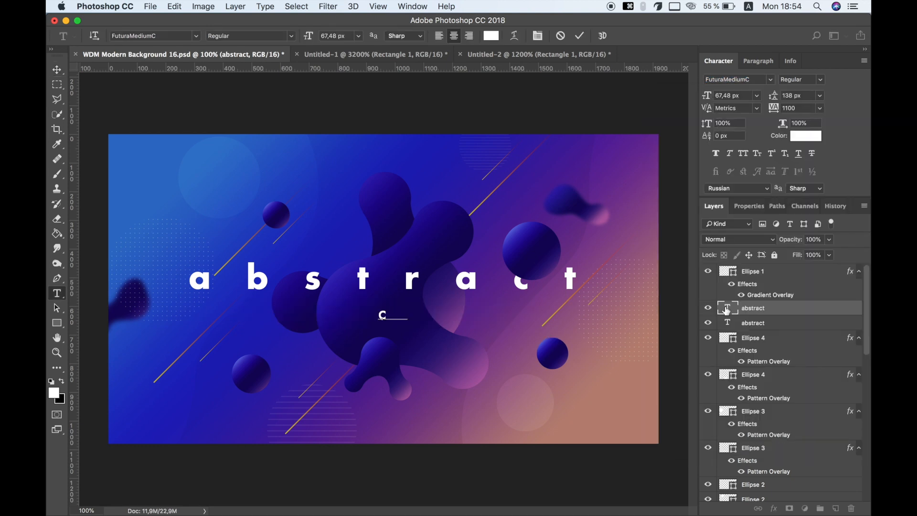
pyautogui.write('creative background')
pyautogui.press('super+Return')
pyautogui.moveTo(705, 97); pyautogui.dragTo(700, 98)
pyautogui.moveTo(772, 109); pyautogui.dragTo(787, 113)
pyautogui.moveTo(495, 321); pyautogui.dragTo(495, 316)
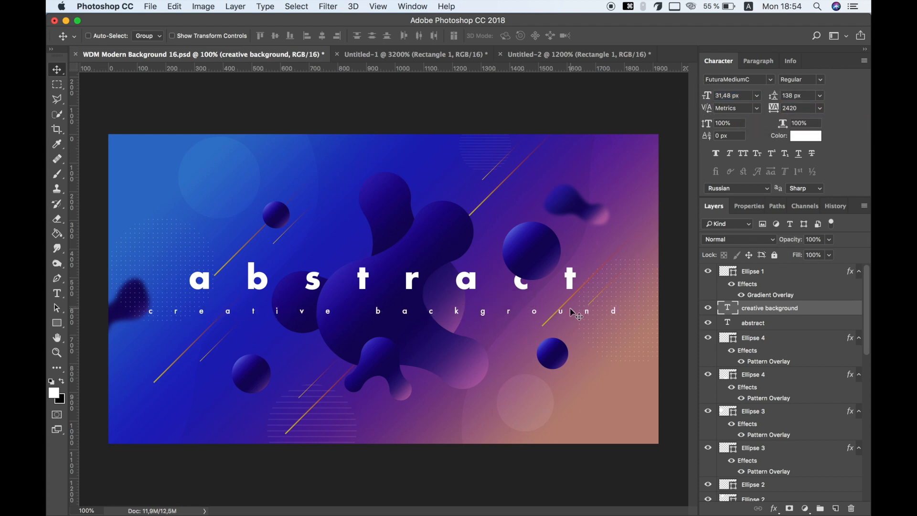
# - Place the header file above the Ellipse 1 layer and position it along the top of the canvas
pyautogui.click(760, 272)
pyautogui.click(151, 7)
pyautogui.click(185, 214)
pyautogui.doubleClick(379, 104)
pyautogui.moveTo(460, 274); pyautogui.dragTo(425, 175)
pyautogui.press('Return')
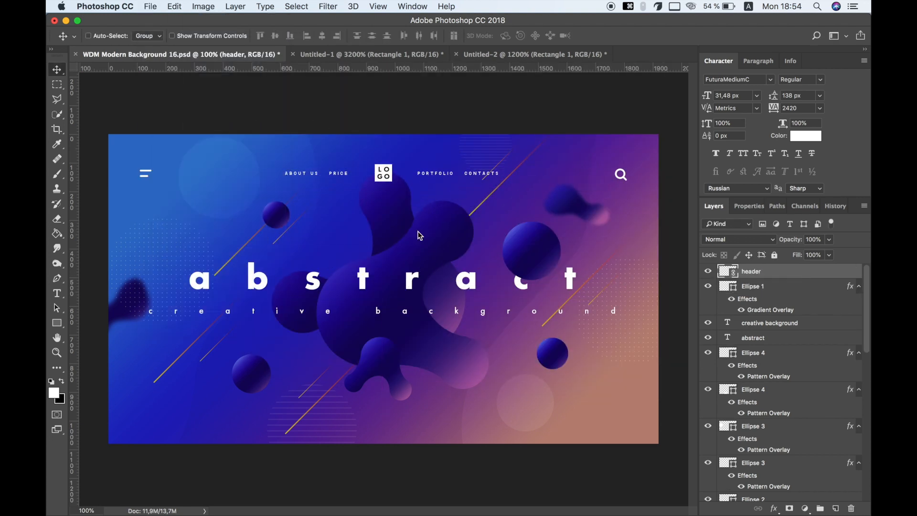
# - Place the btn file and position the button centered below the "creative background" subtitle
pyautogui.click(151, 7)
pyautogui.click(186, 214)
pyautogui.doubleClick(372, 93)
pyautogui.moveTo(407, 289); pyautogui.dragTo(406, 397)
pyautogui.press('Return')
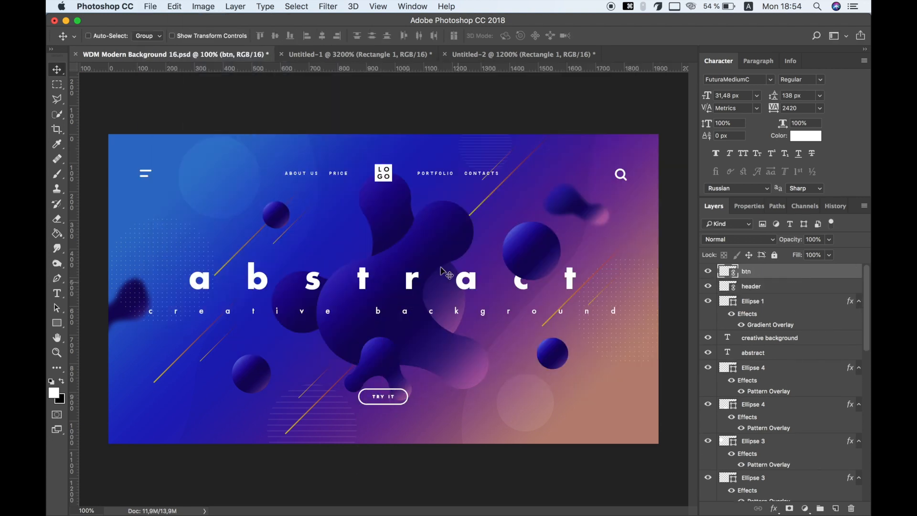